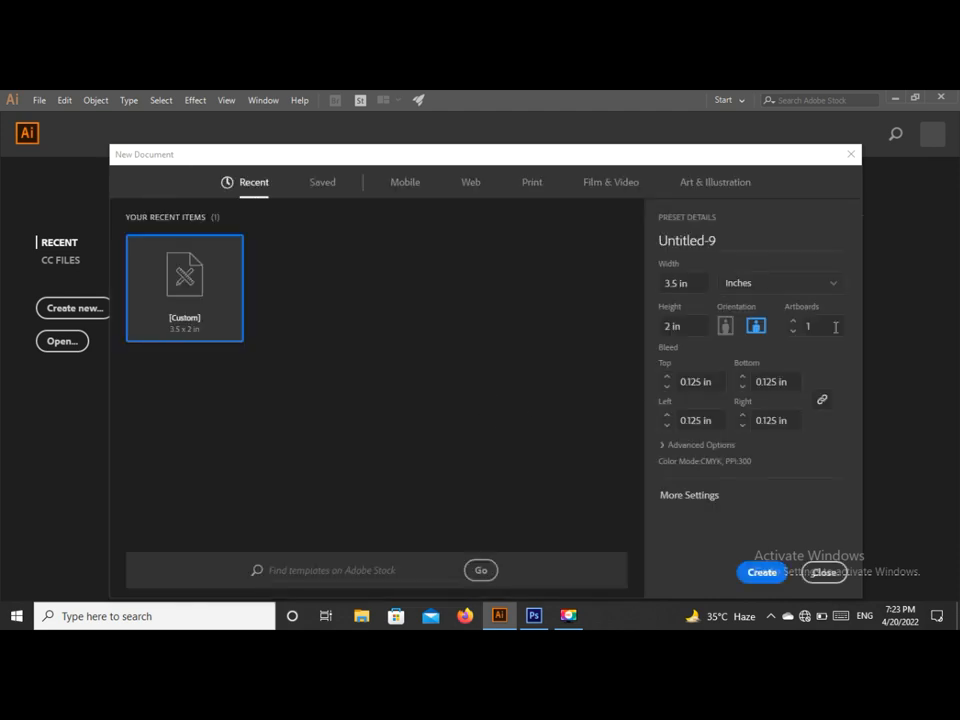
# - Create the 3.5 × 2 in landscape business card document with 0.125 in bleed
pyautogui.click(759, 571)
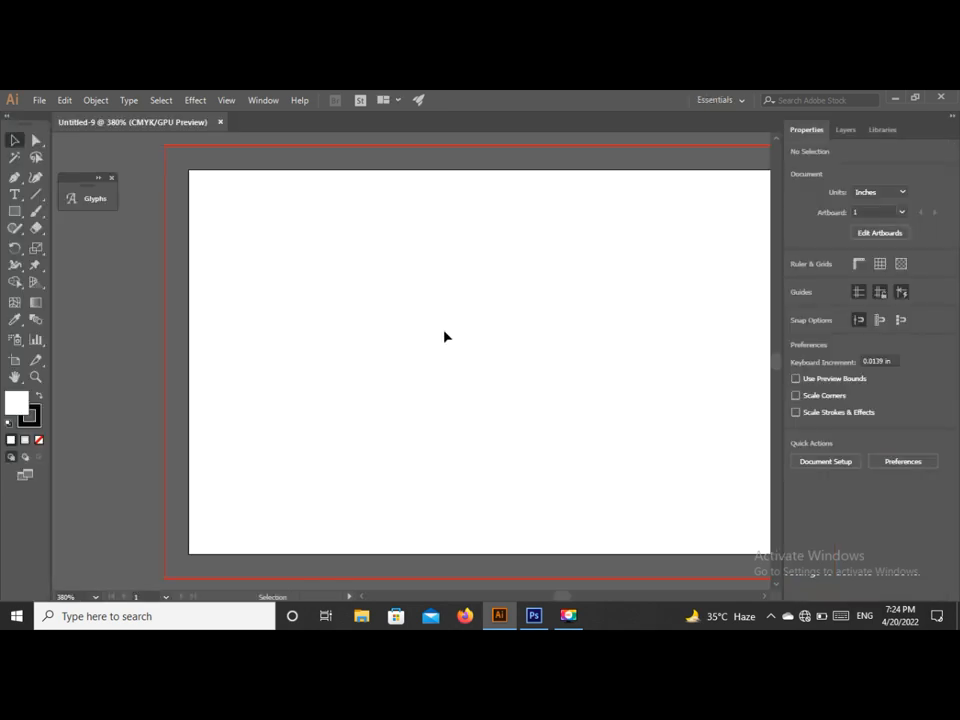
# - Draw a 3.75 × 2.25 in rectangle covering the whole bleed area
pyautogui.hotkey('ctrl', '-')
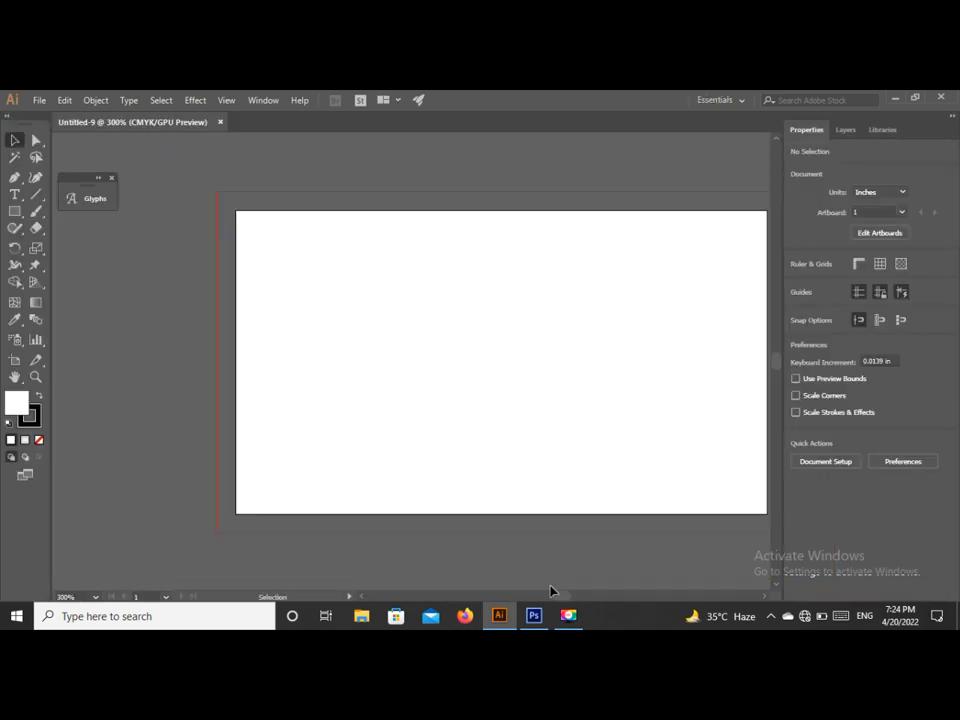
pyautogui.moveTo(565, 600); pyautogui.dragTo(566, 600)
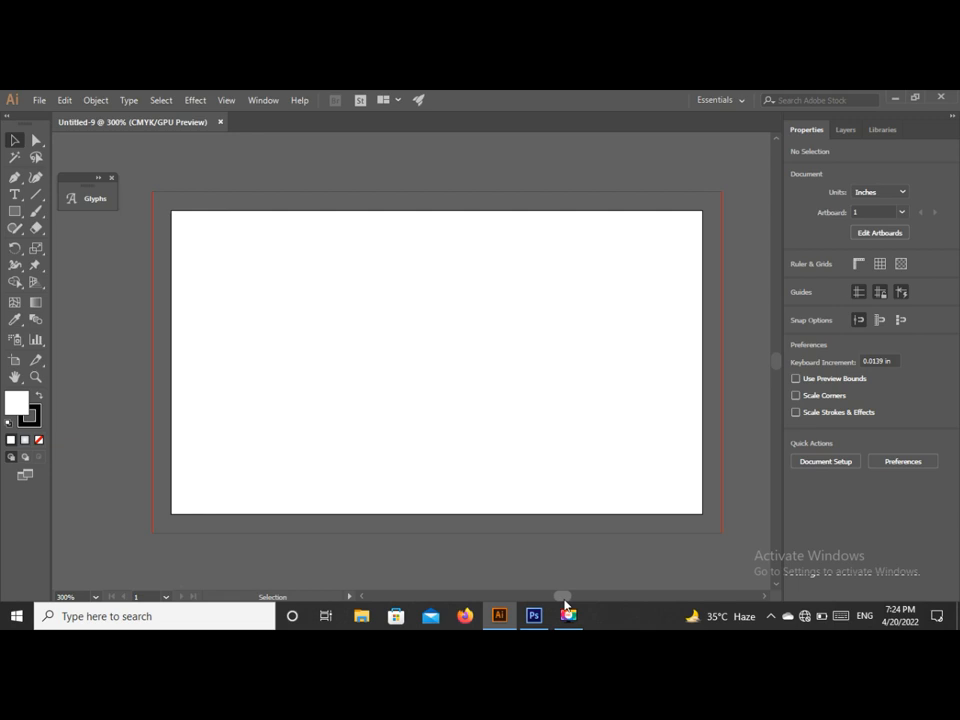
pyautogui.rightClick(15, 215)
pyautogui.rightClick(16, 213)
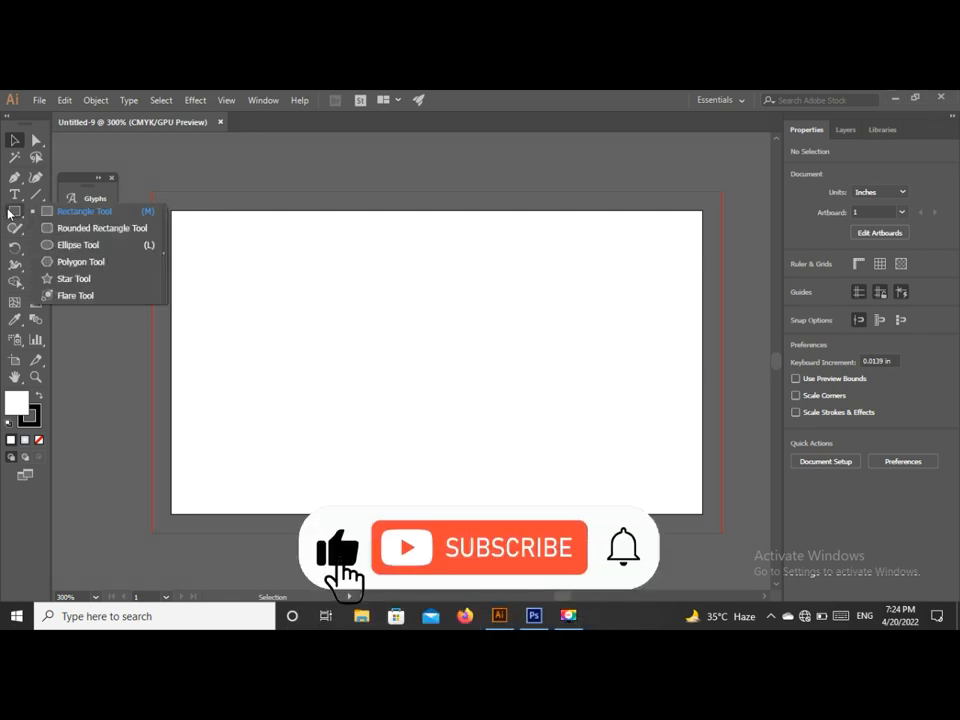
pyautogui.click(55, 209)
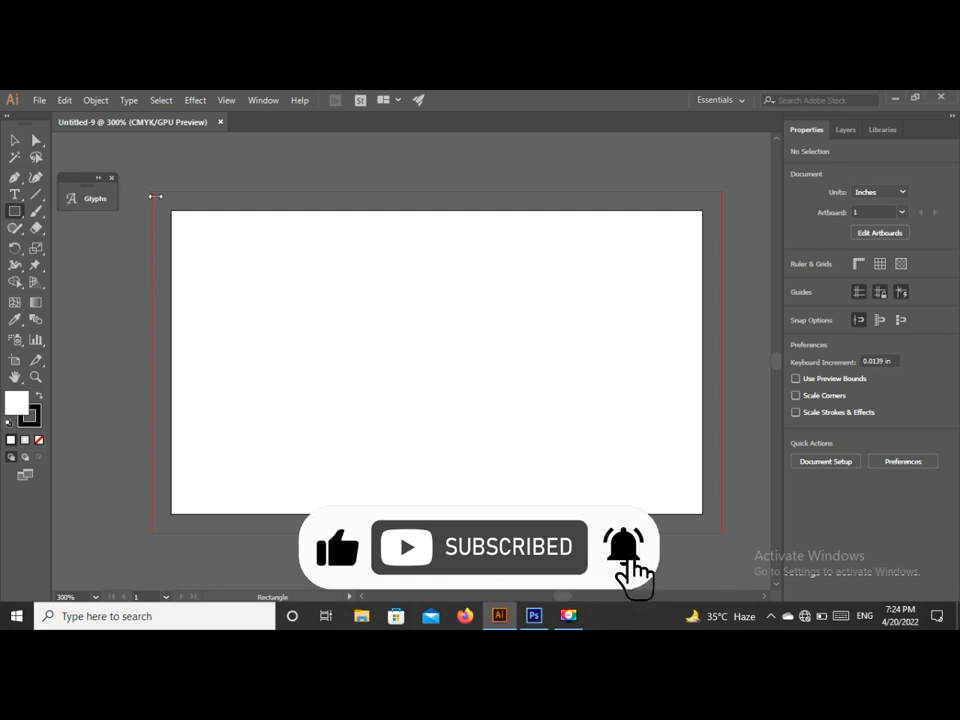
pyautogui.moveTo(153, 191); pyautogui.dragTo(569, 475)
pyautogui.moveTo(153, 191); pyautogui.dragTo(721, 532)
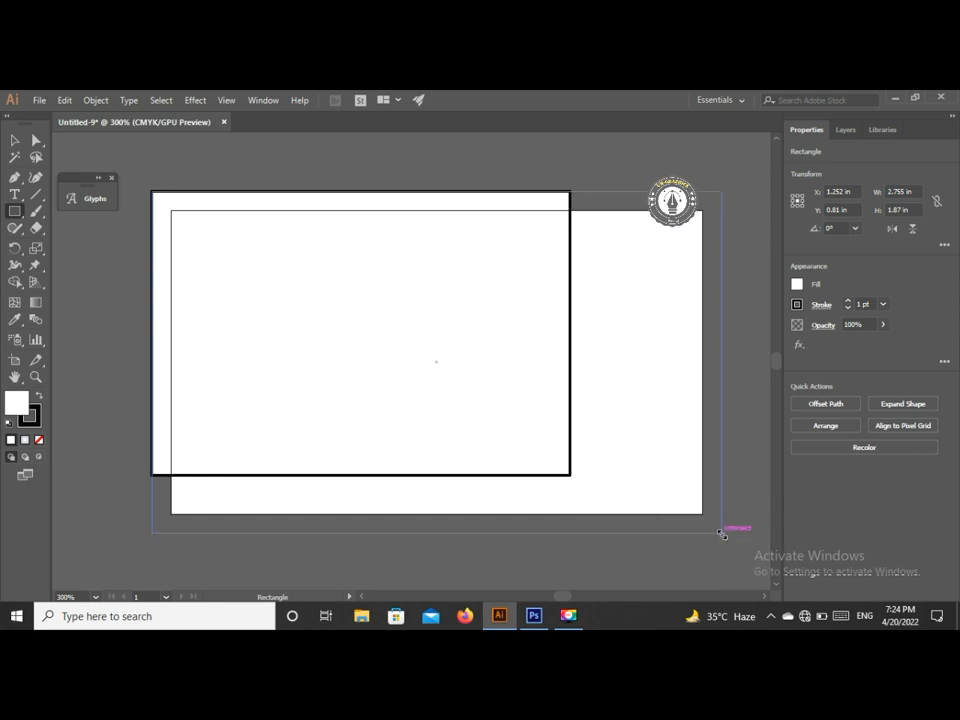
# - Remove the background rectangle's stroke and lock it in place
pyautogui.click(851, 312)
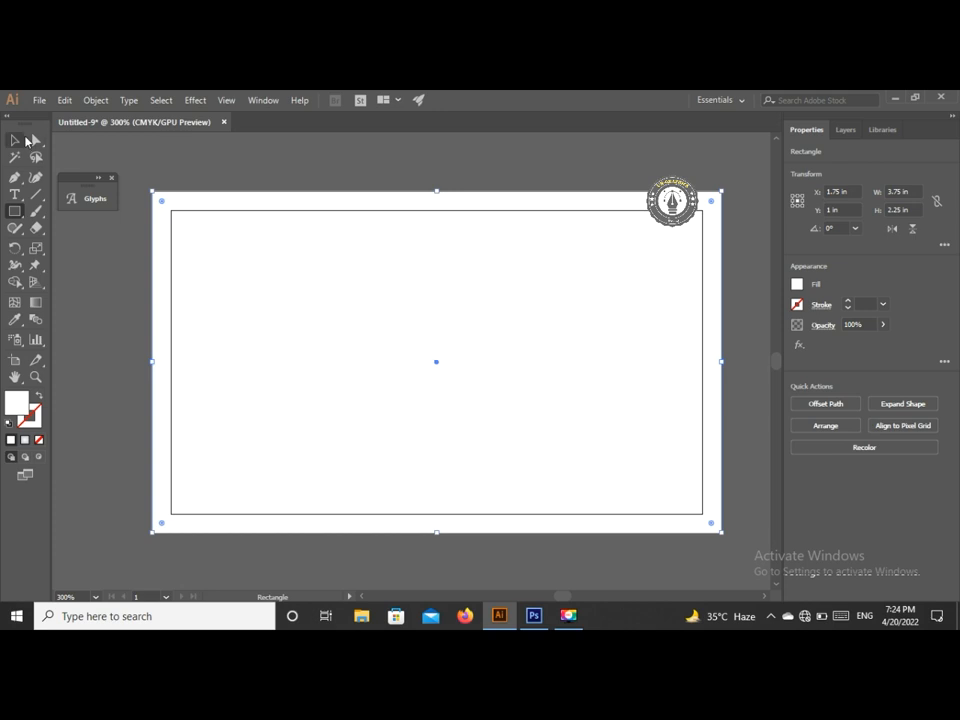
pyautogui.click(16, 141)
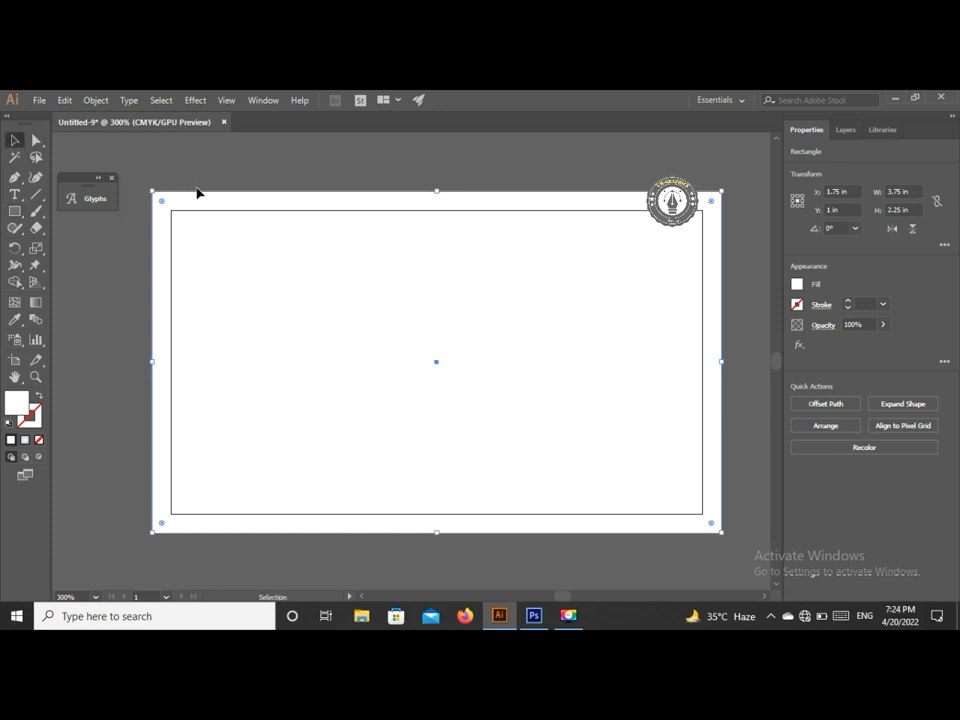
pyautogui.click(95, 100)
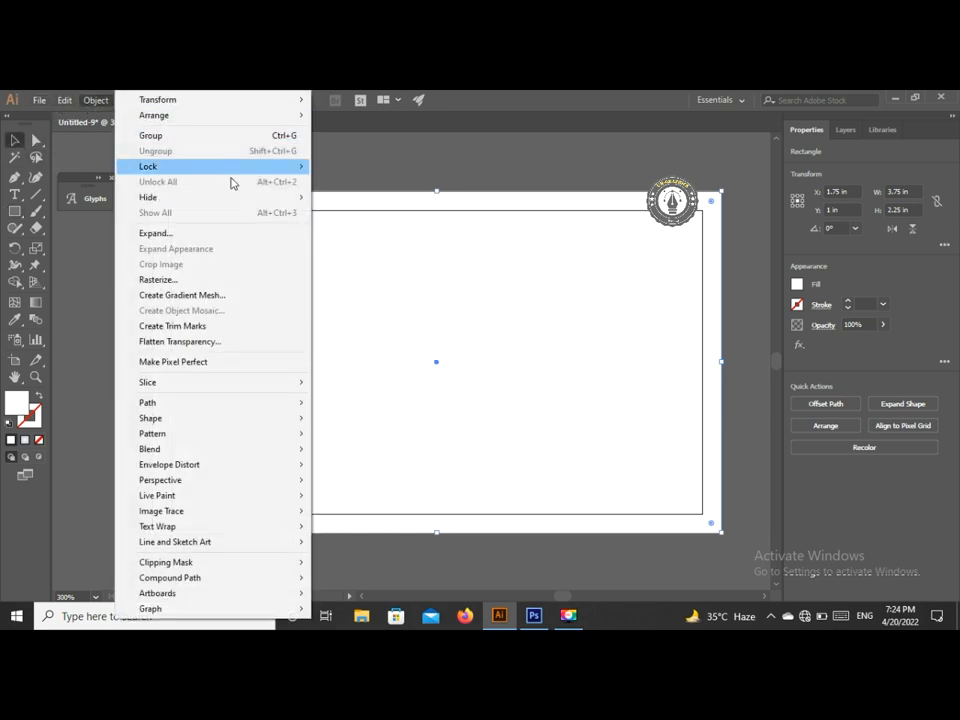
pyautogui.moveTo(276, 170)
pyautogui.click(345, 166)
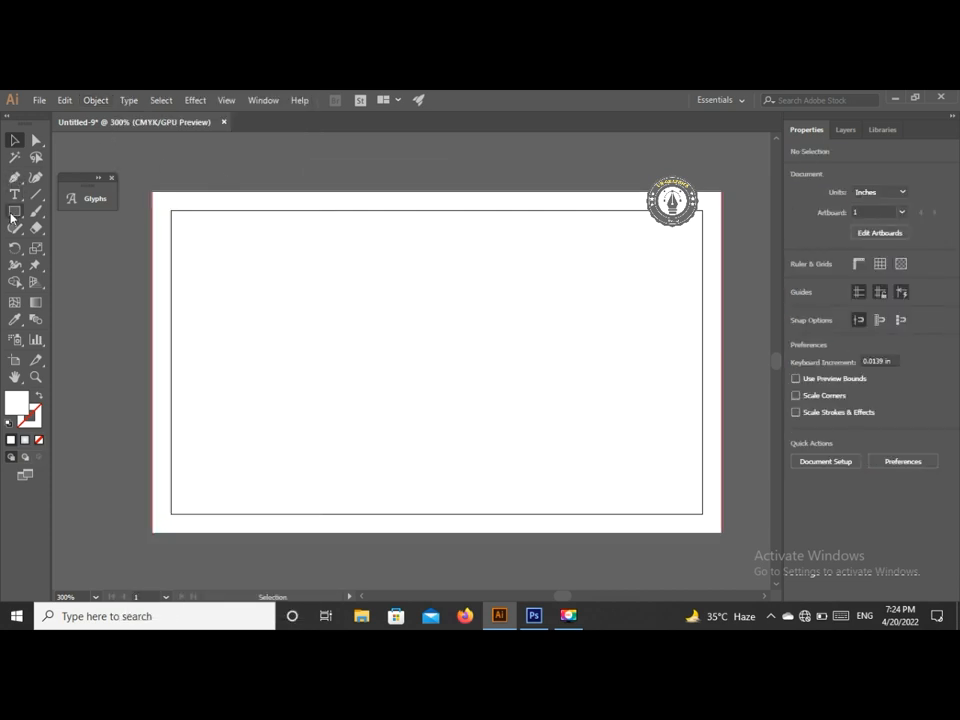
# - Draw a 3.5 × 2 in rectangle along the card's trim edge
pyautogui.moveTo(12, 214); pyautogui.dragTo(85, 208)
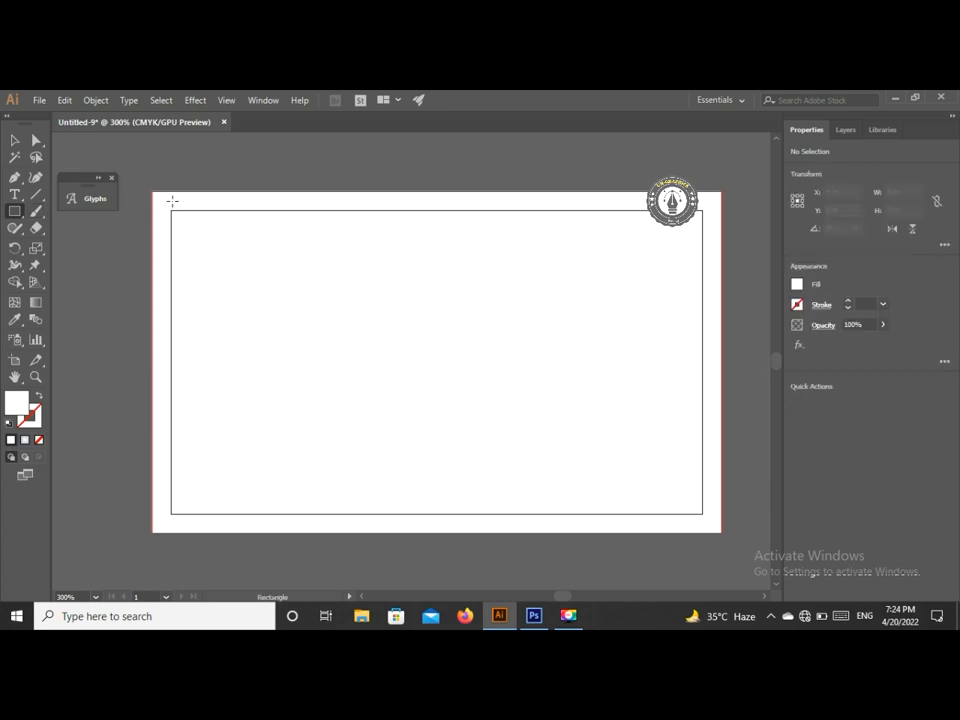
pyautogui.moveTo(171, 208); pyautogui.dragTo(616, 514)
pyautogui.moveTo(559, 597); pyautogui.dragTo(558, 598)
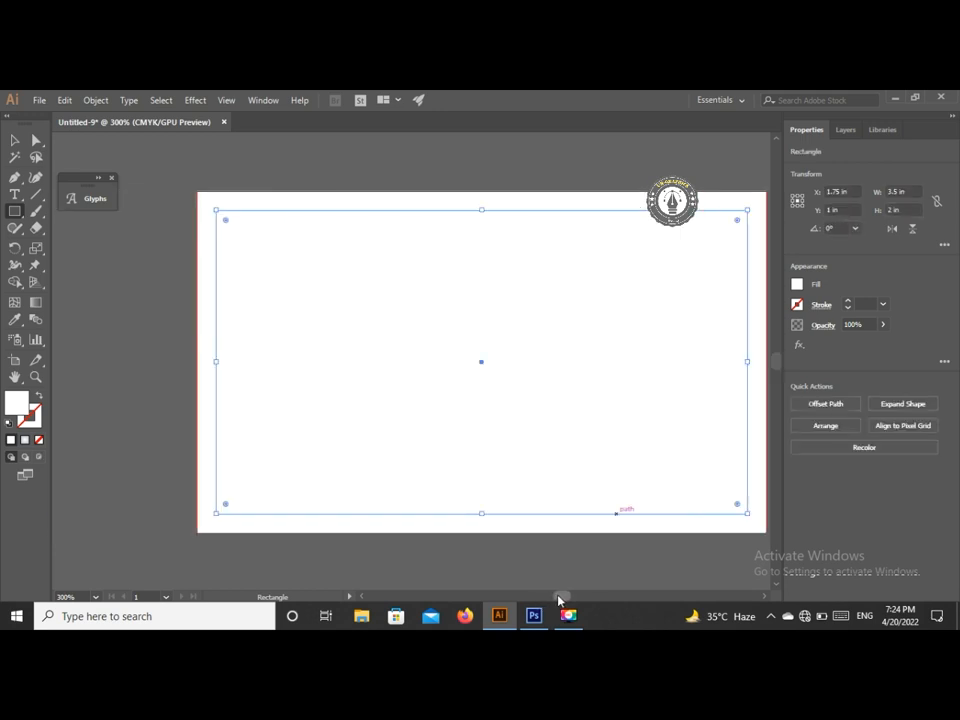
pyautogui.hotkey('ctrl', '0')
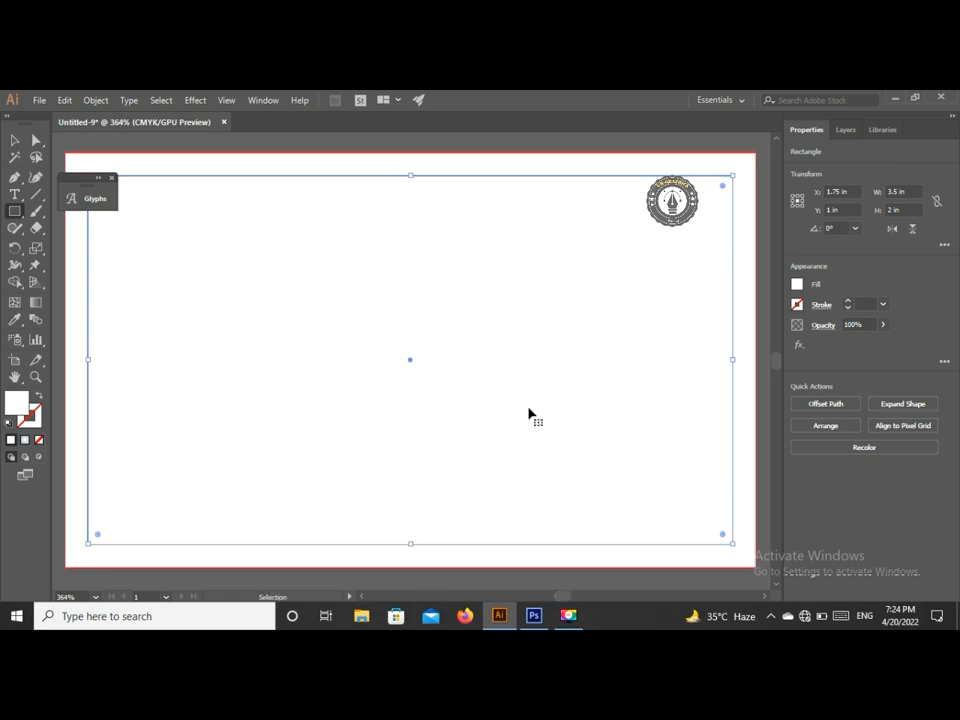
pyautogui.hotkey('ctrl', '-')
# - Give the trim rectangle a 1 pt orange-gold outline
pyautogui.click(15, 140)
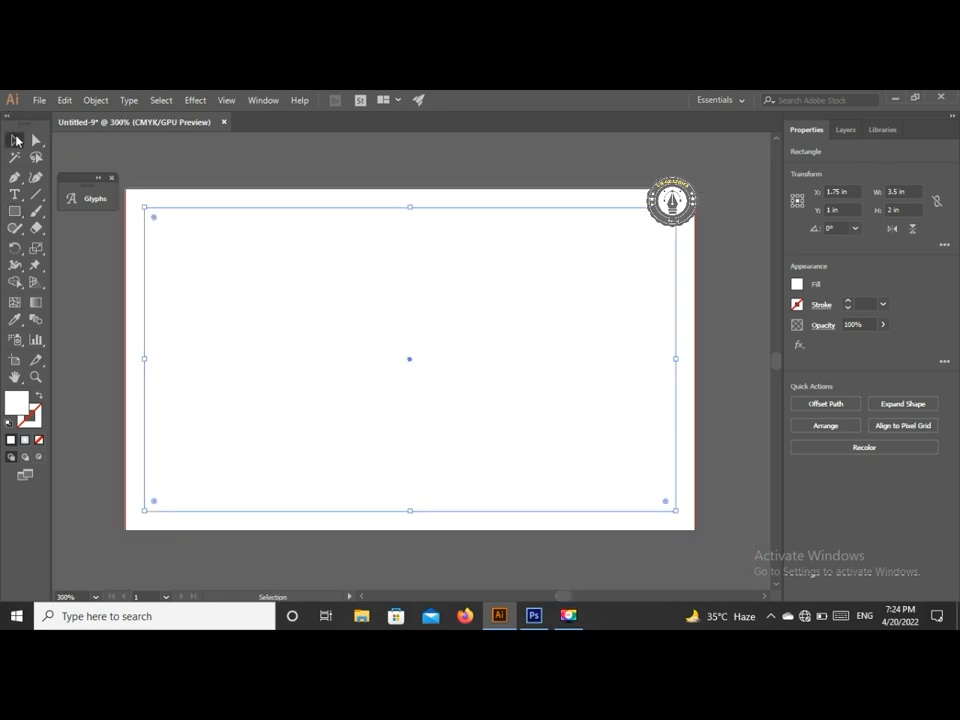
pyautogui.click(799, 306)
pyautogui.click(782, 356)
pyautogui.click(739, 273)
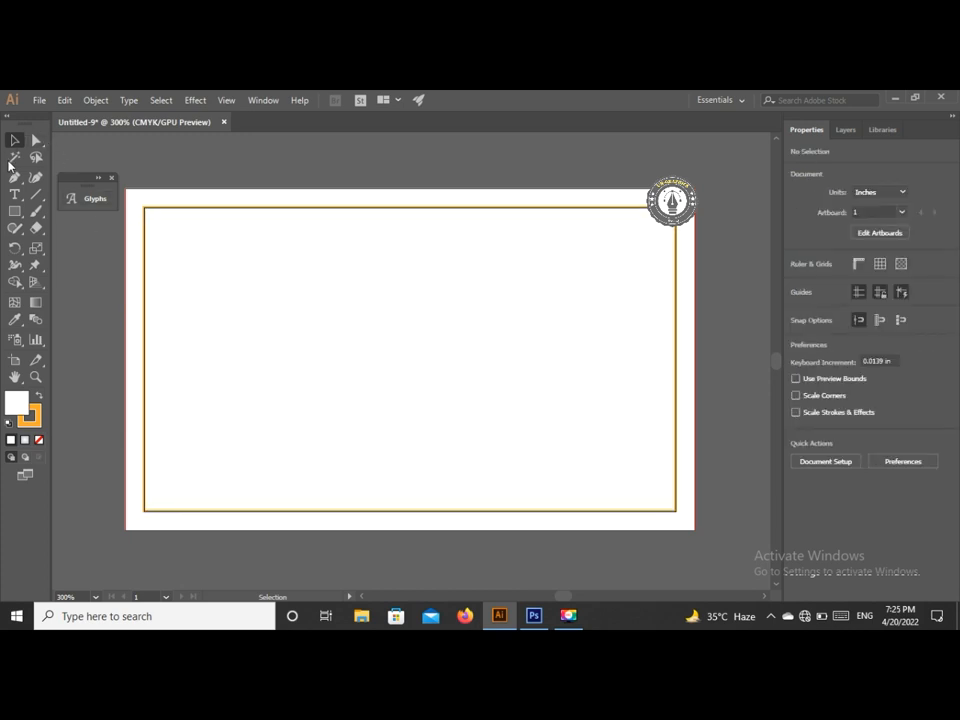
# - Lock the orange border rectangle in place
pyautogui.click(182, 255)
pyautogui.click(95, 100)
pyautogui.click(95, 100)
pyautogui.click(95, 100)
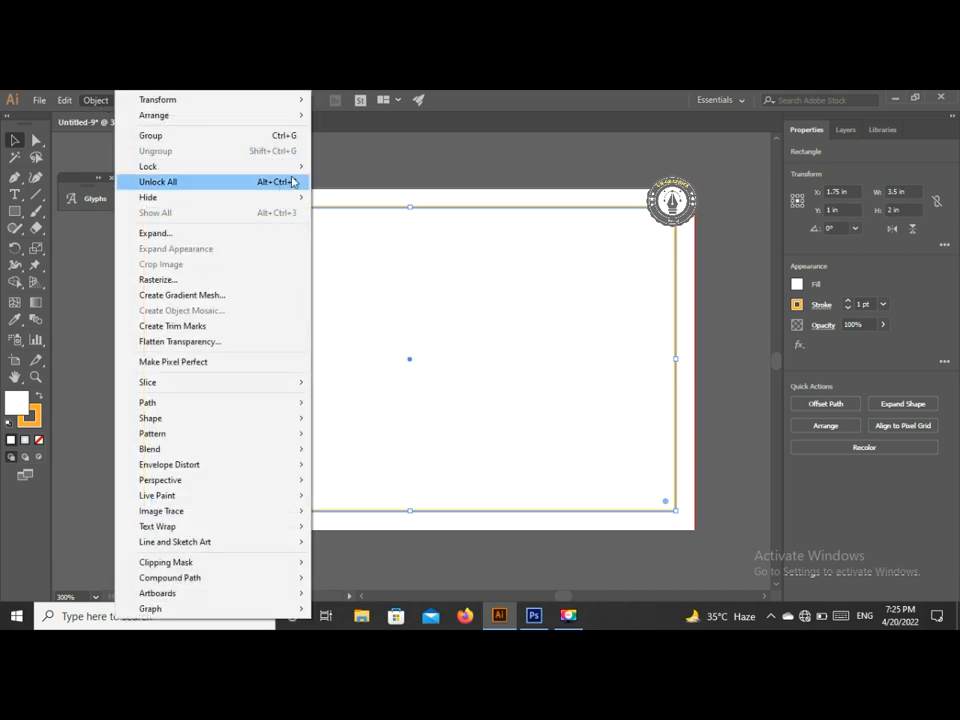
pyautogui.moveTo(300, 166)
pyautogui.click(340, 166)
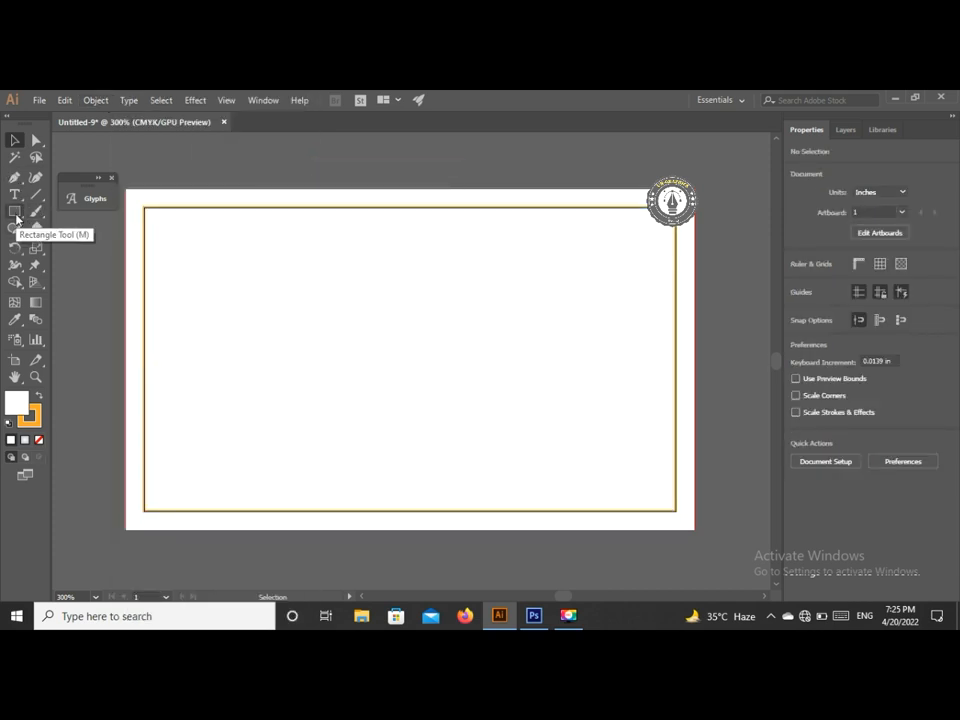
# - Draw a tall strokeless panel rectangle inside the border on the card's left side
pyautogui.click(16, 211)
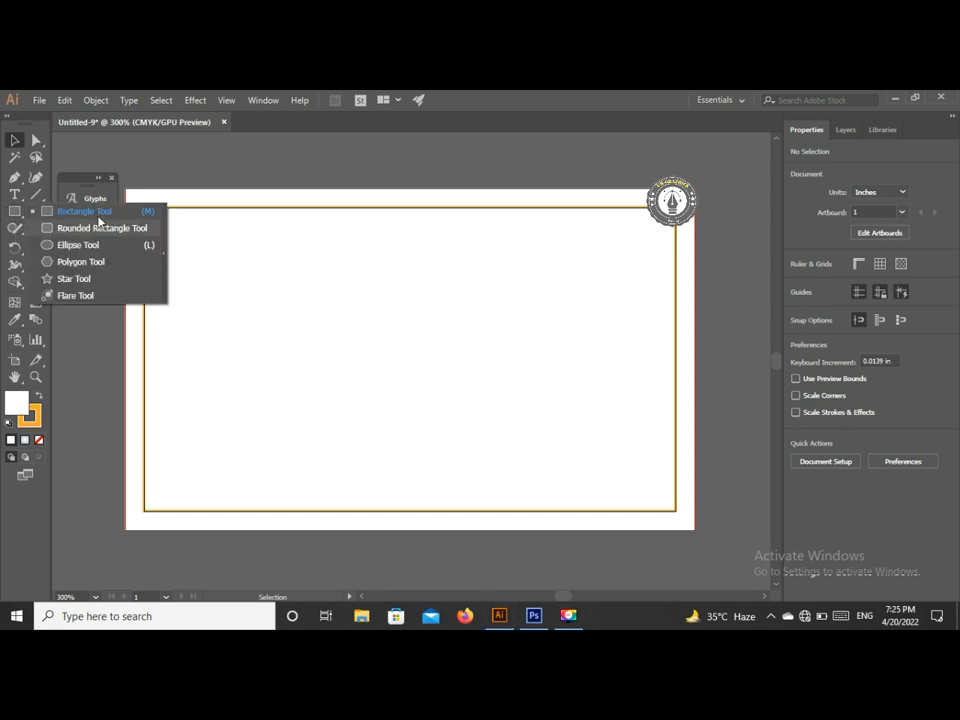
pyautogui.click(100, 212)
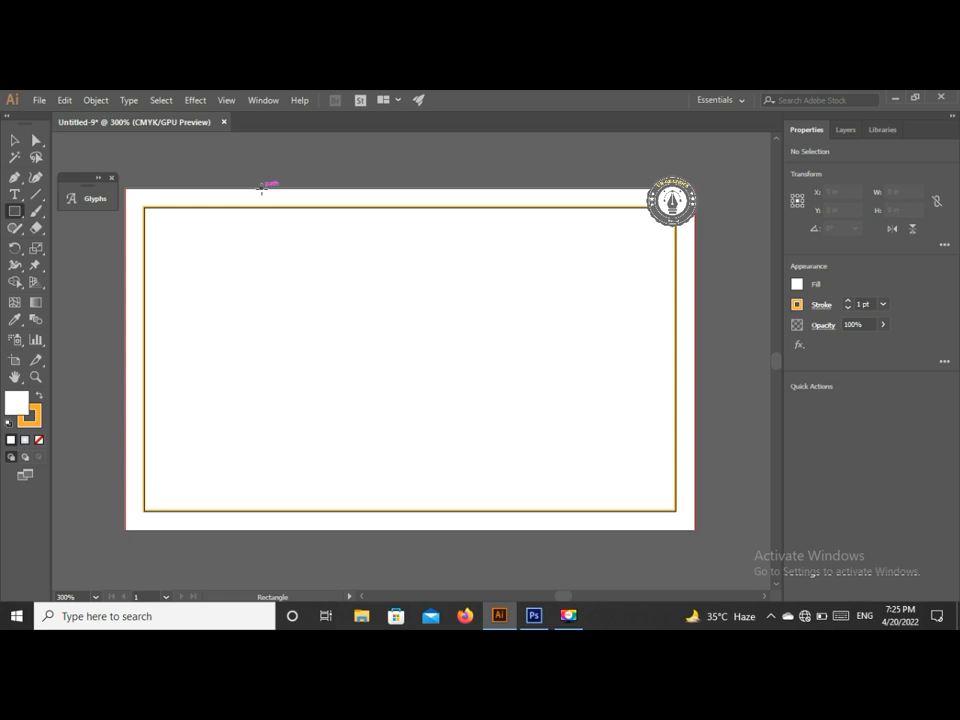
pyautogui.moveTo(261, 188); pyautogui.dragTo(427, 410)
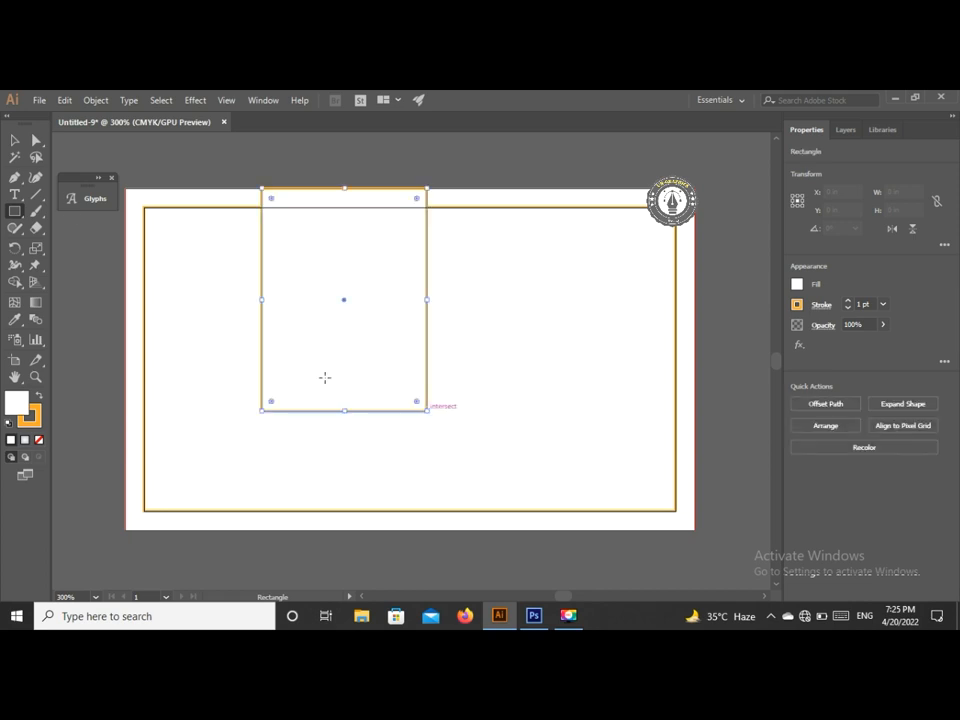
pyautogui.click(15, 140)
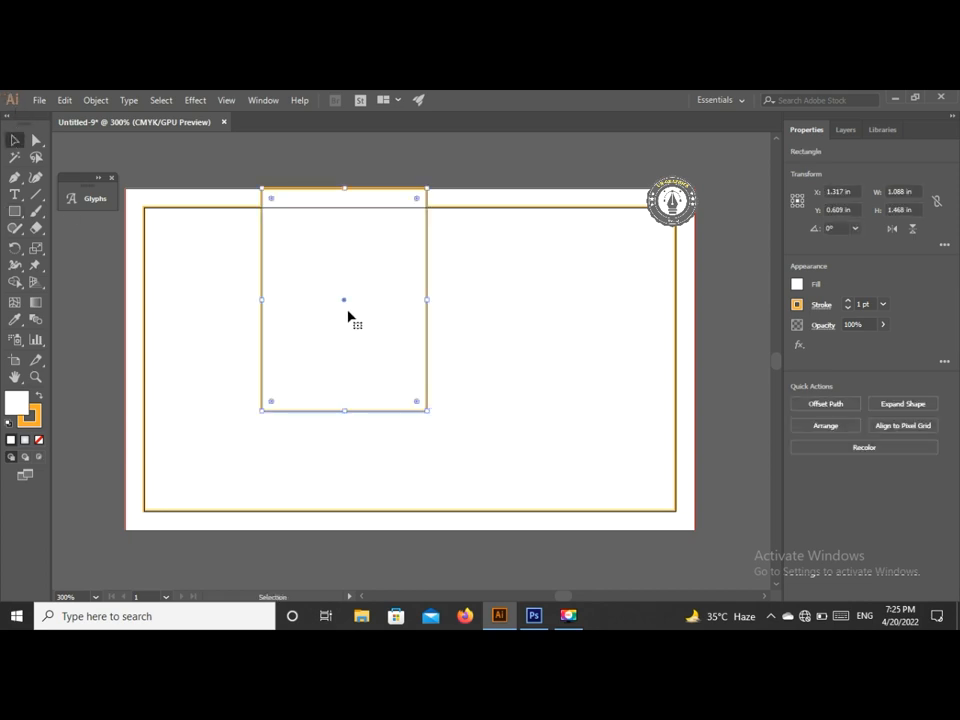
pyautogui.moveTo(344, 305); pyautogui.dragTo(306, 320)
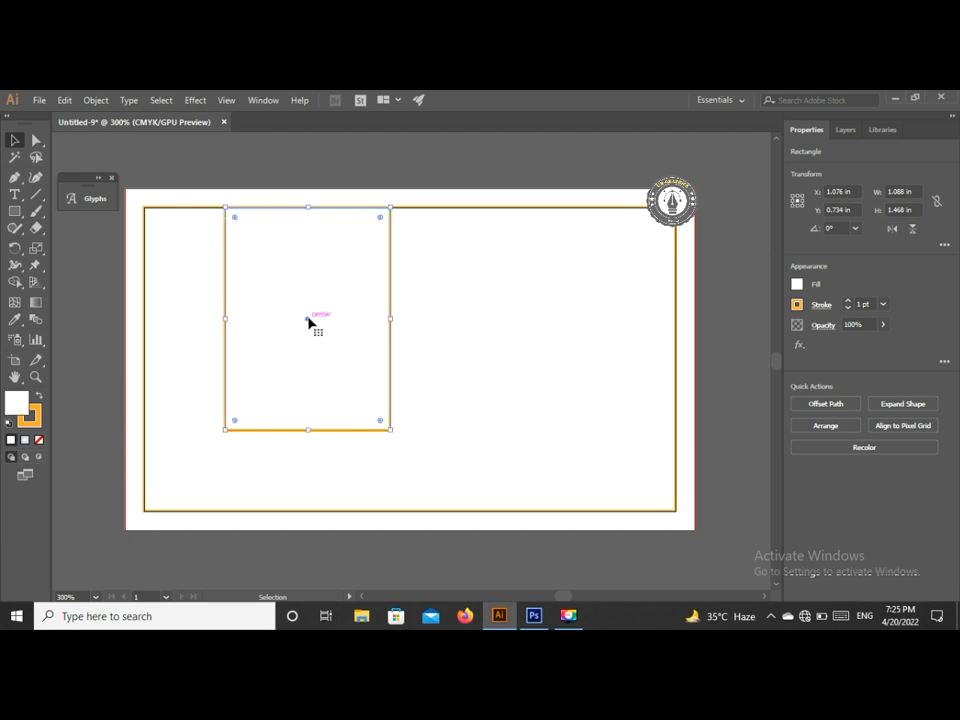
pyautogui.click(801, 307)
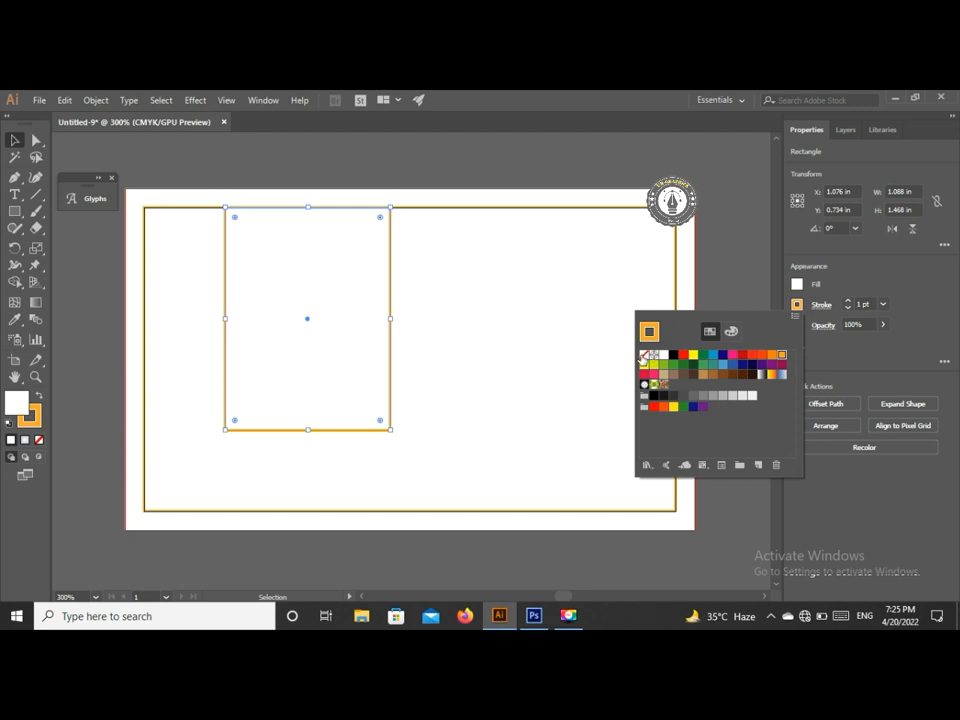
pyautogui.click(643, 355)
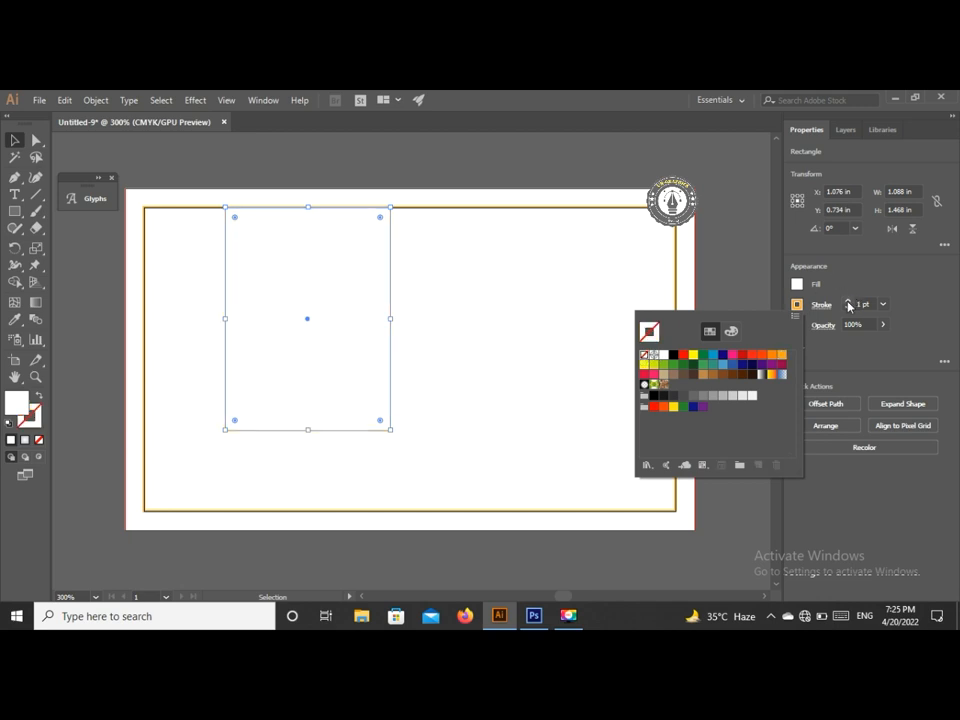
pyautogui.click(741, 293)
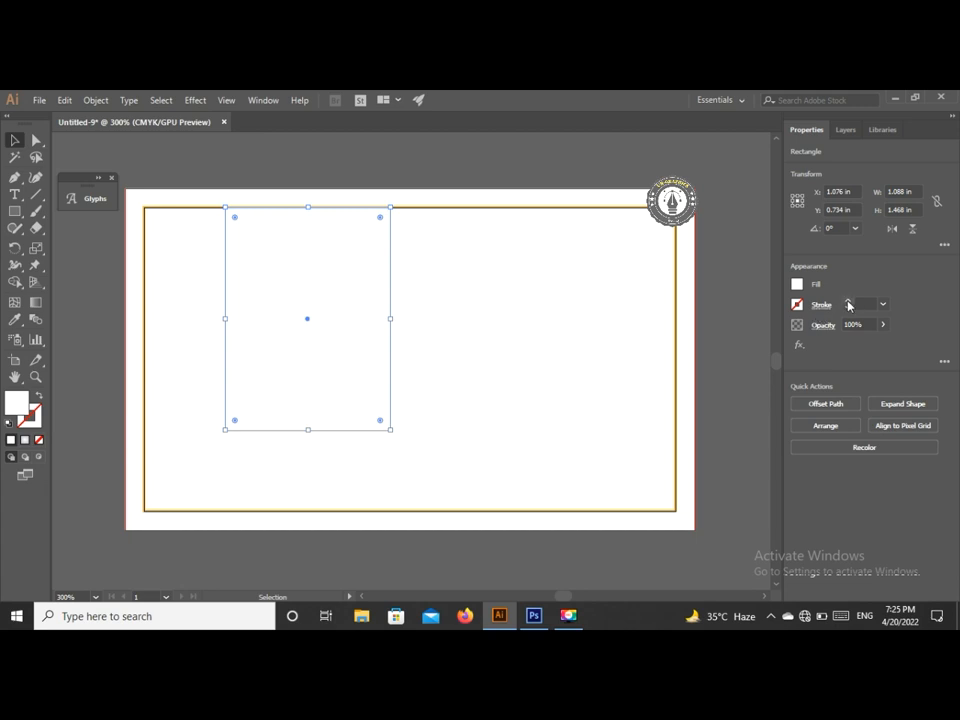
# - Fill the panel with the darker medium blue swatch after trying several colours
pyautogui.click(797, 285)
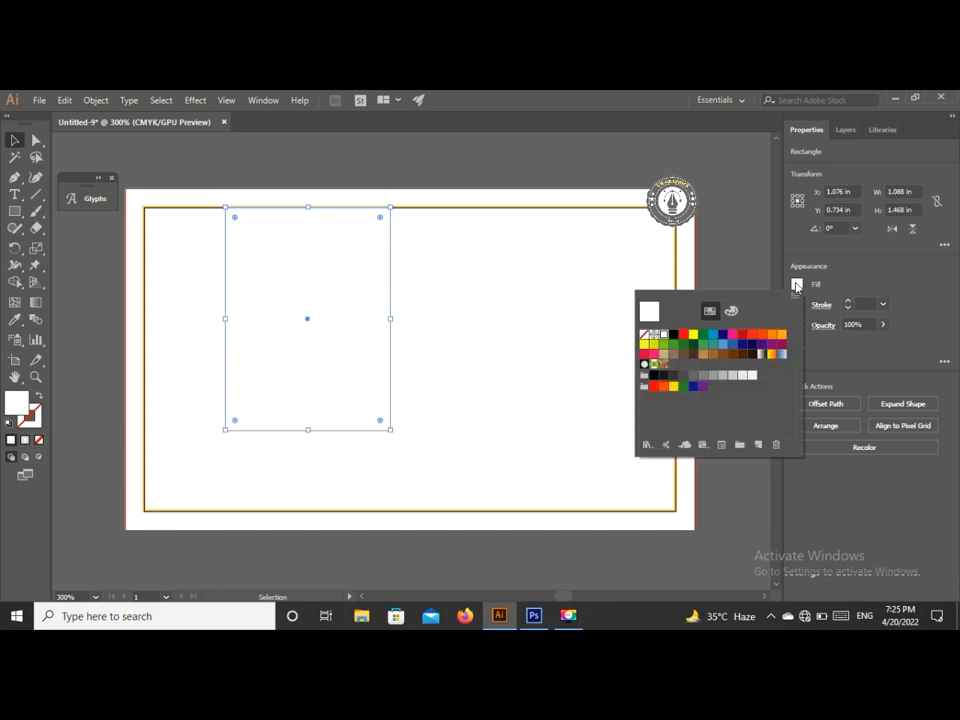
pyautogui.click(722, 345)
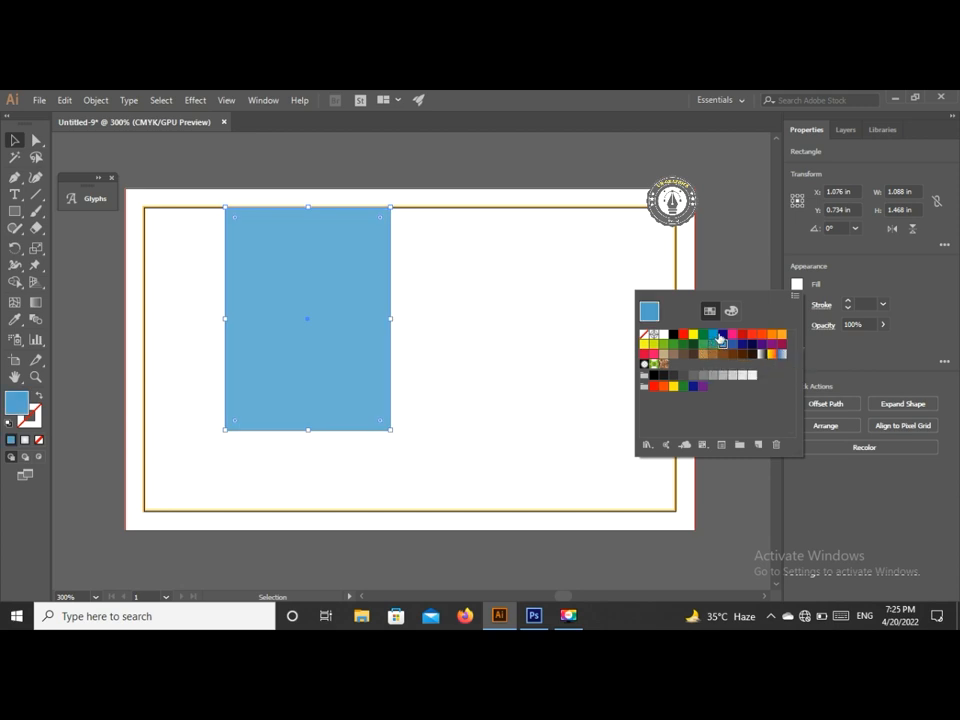
pyautogui.click(723, 336)
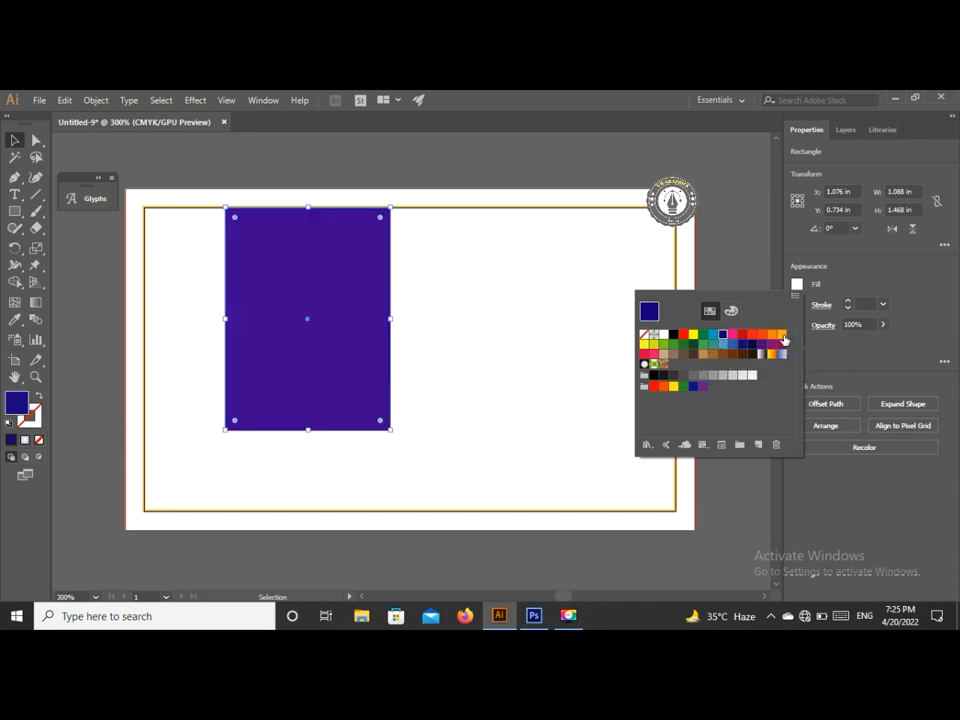
pyautogui.click(774, 338)
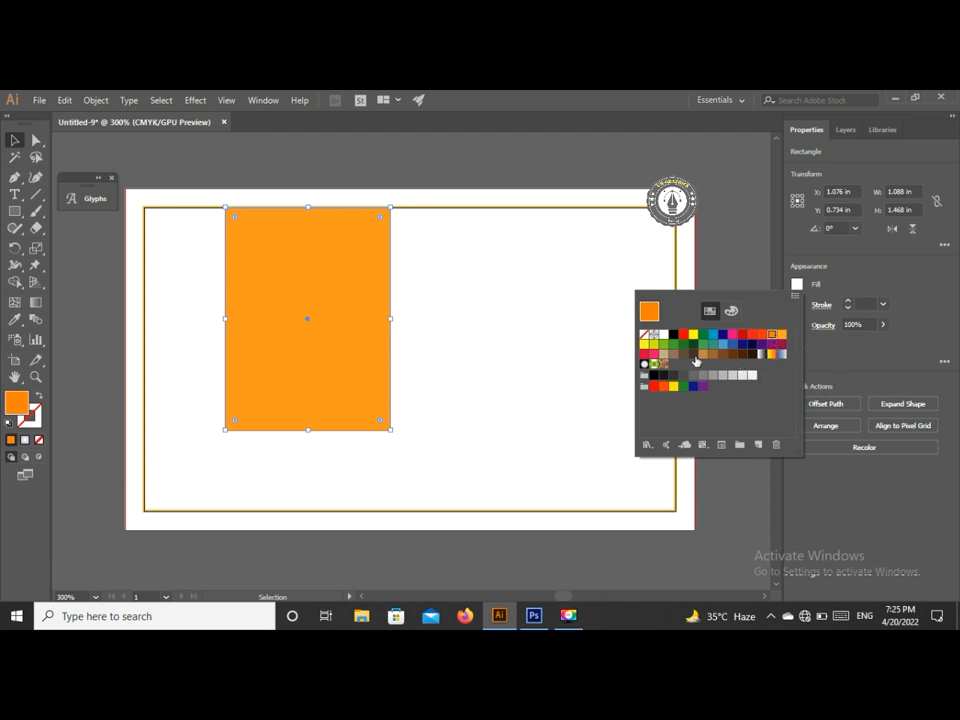
pyautogui.click(672, 345)
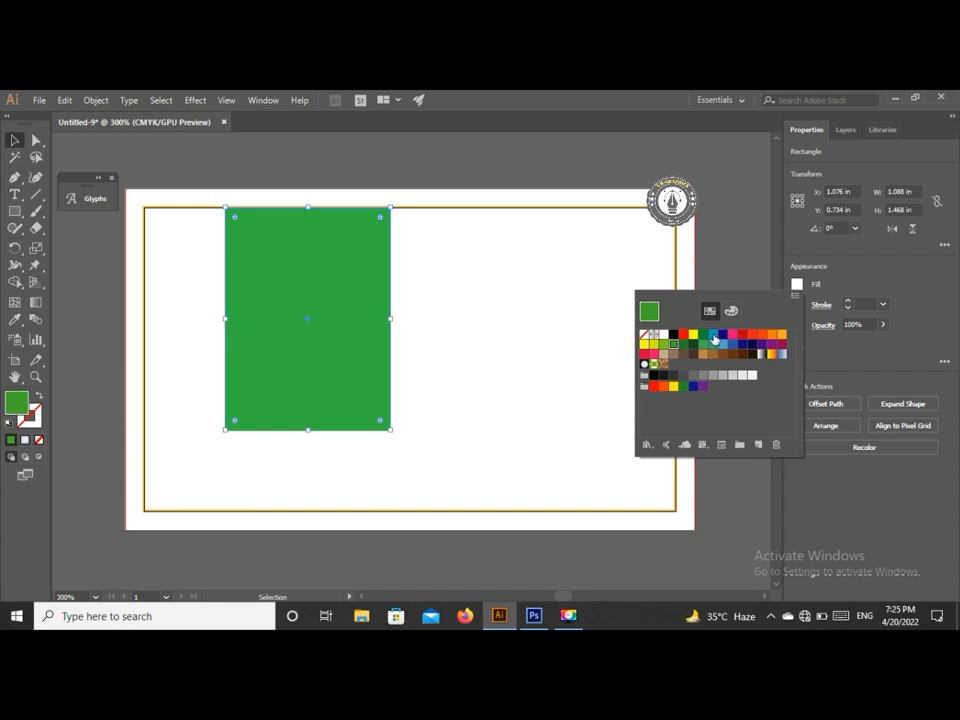
pyautogui.click(713, 336)
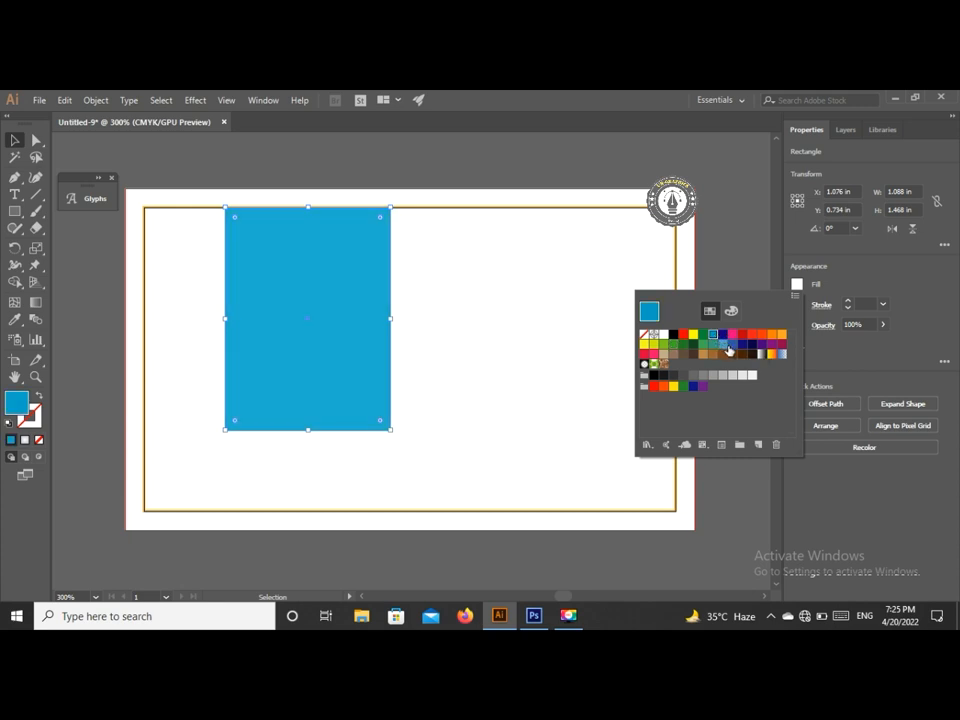
pyautogui.click(731, 346)
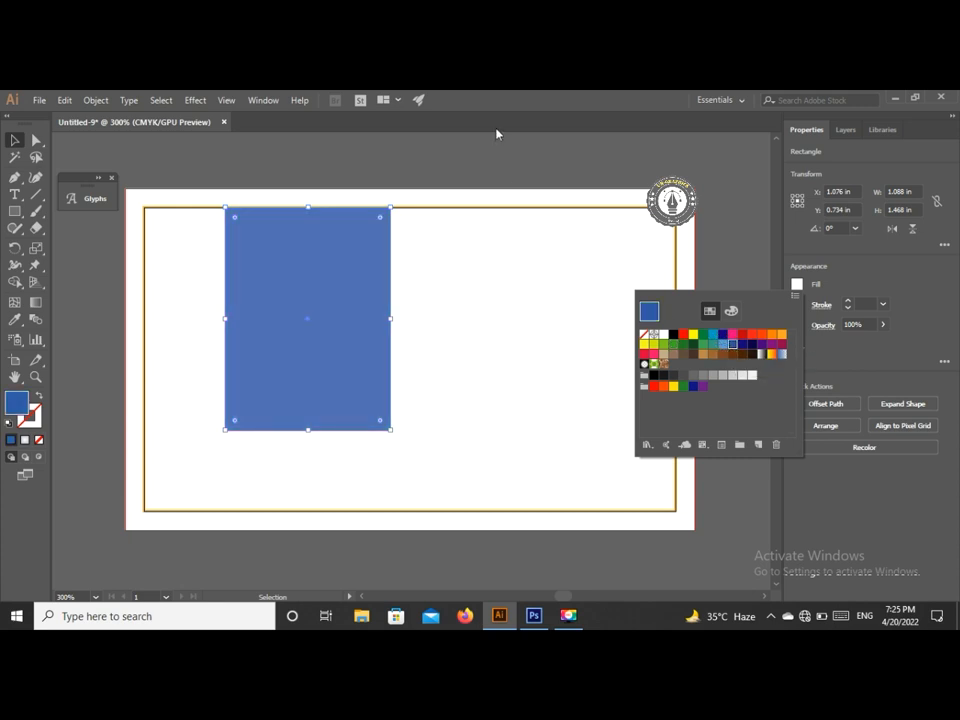
pyautogui.click(181, 166)
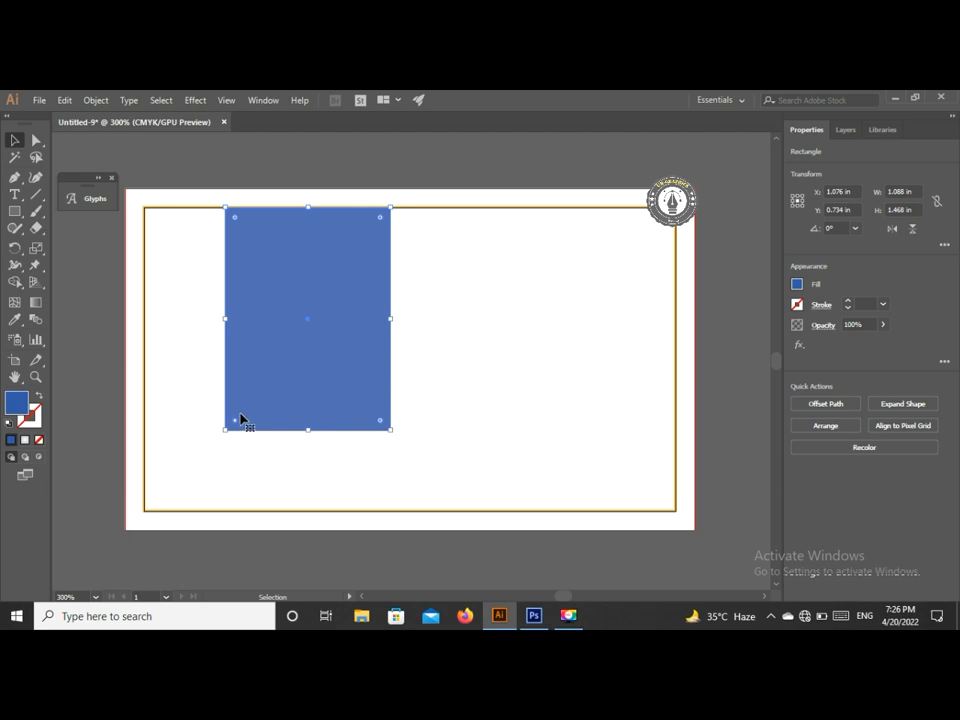
# - Round the blue panel's bottom-left and bottom-right corners, leaving the top square
pyautogui.moveTo(236, 420); pyautogui.dragTo(238, 420)
pyautogui.moveTo(380, 423); pyautogui.dragTo(376, 421)
pyautogui.click(89, 249)
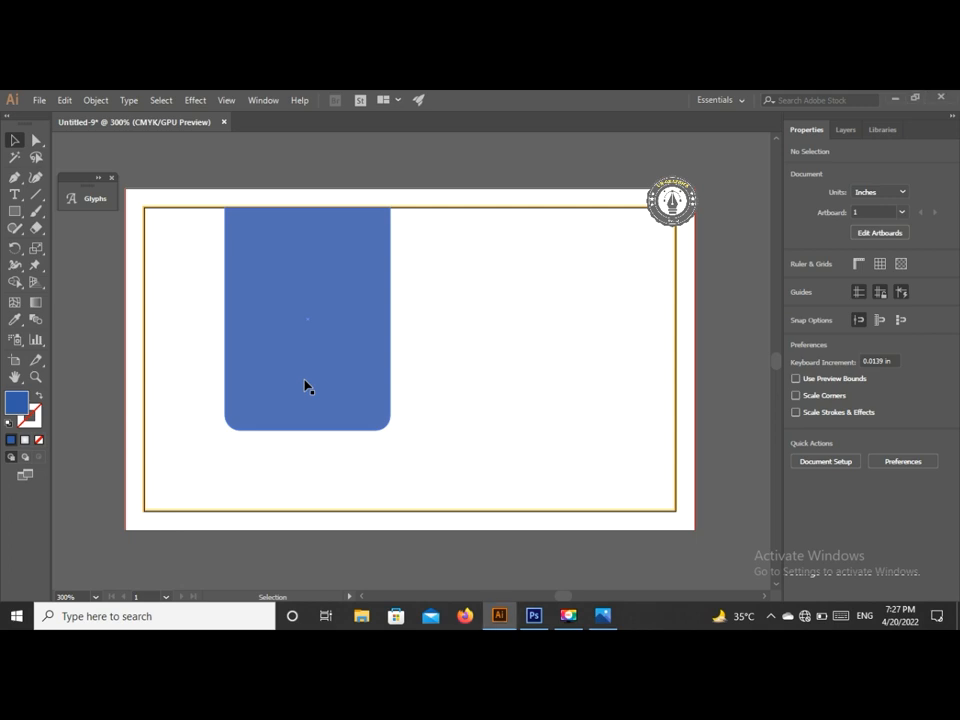
# - Reselect the blue panel after briefly entering and leaving isolation mode
pyautogui.doubleClick(324, 363)
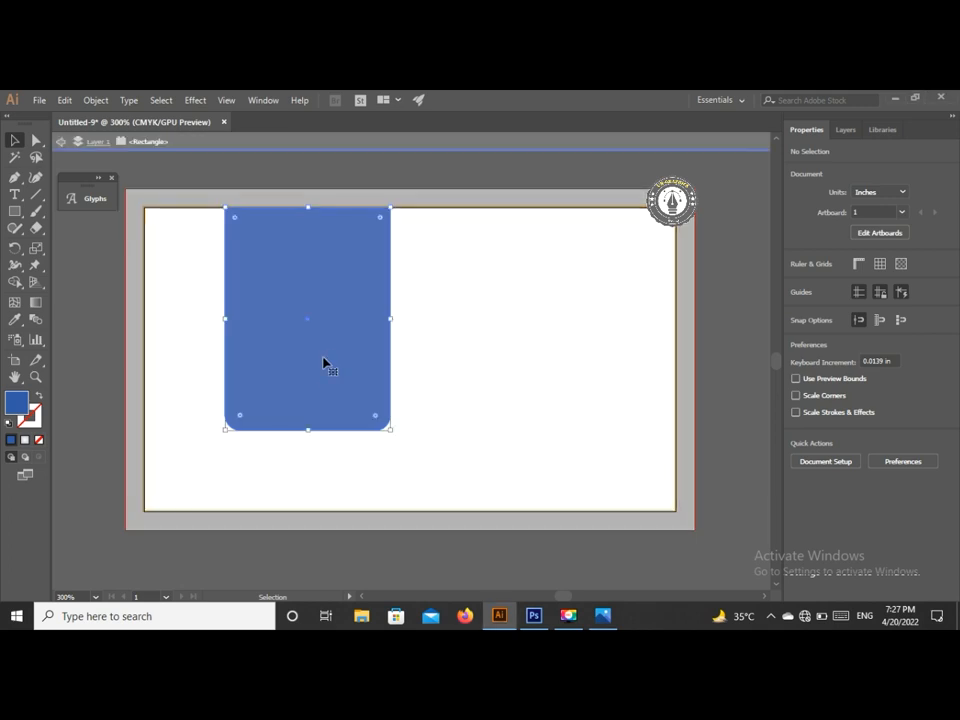
pyautogui.click(321, 354)
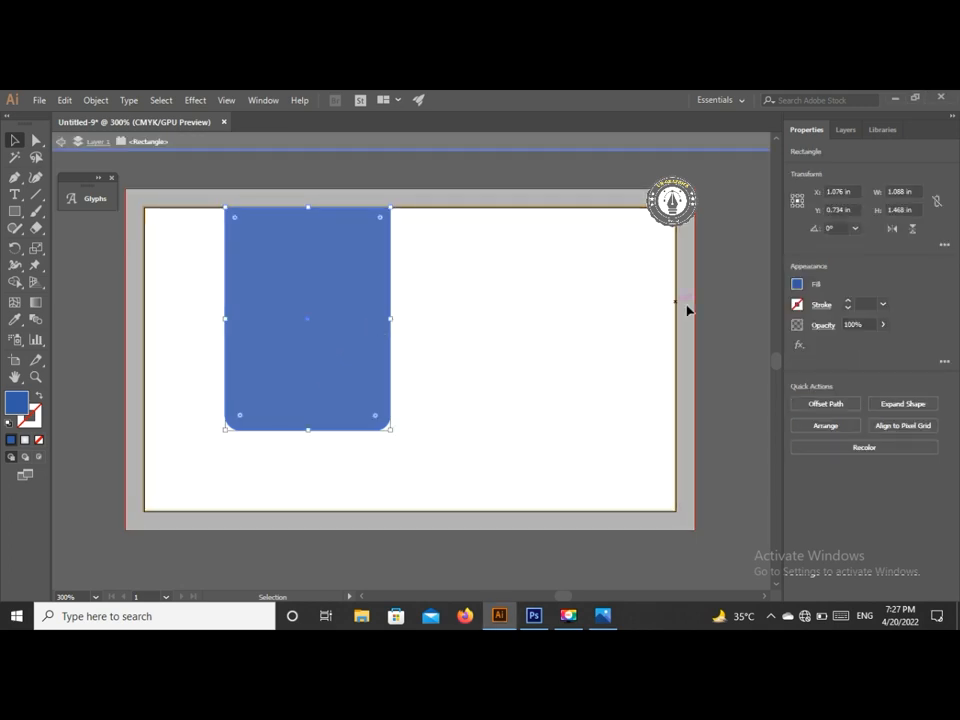
pyautogui.doubleClick(754, 291)
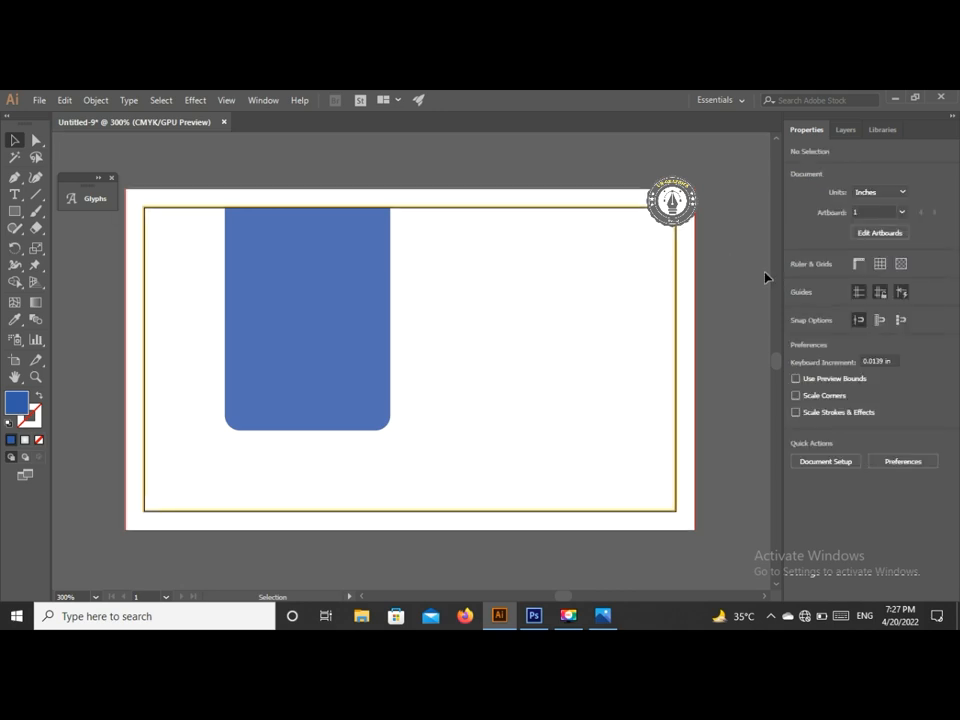
pyautogui.click(321, 330)
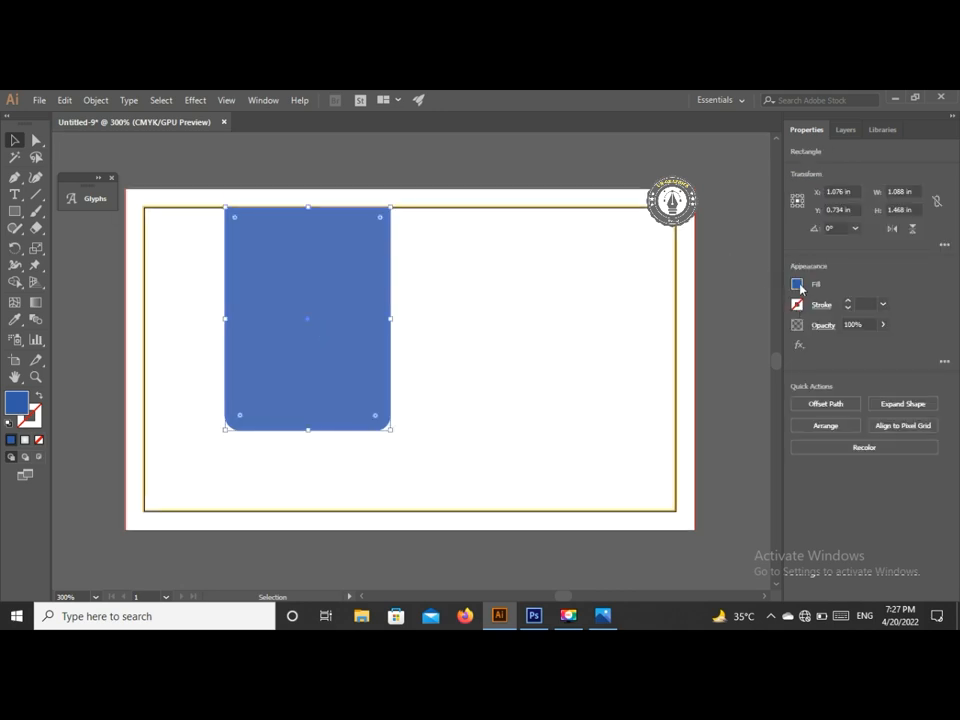
pyautogui.click(798, 285)
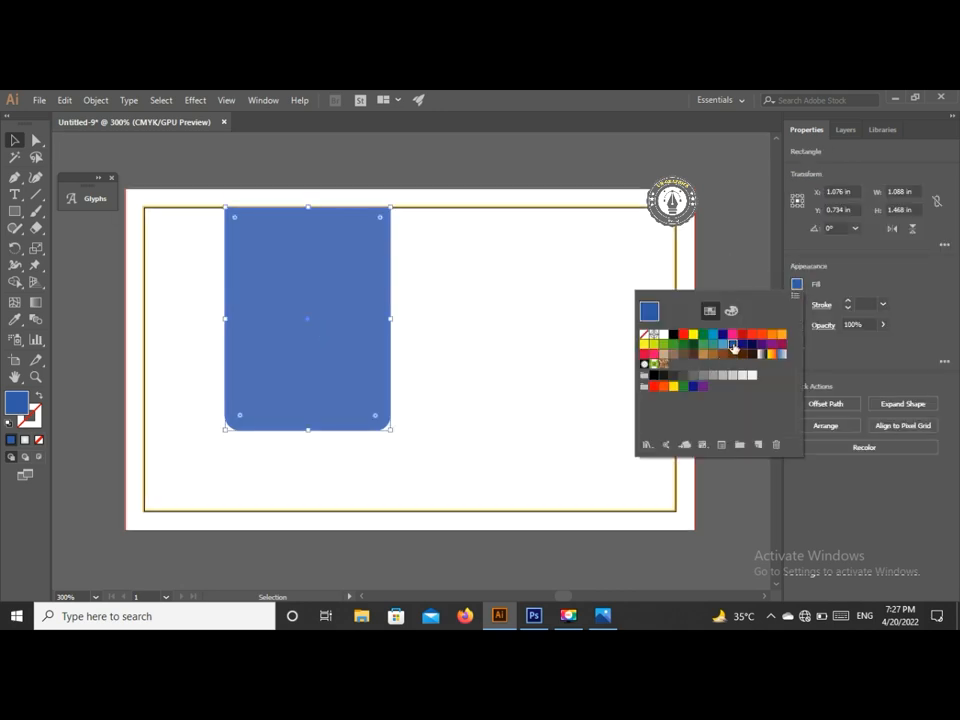
# - Redefine the panel's blue swatch as C85 M28 Y11 K0 with preview on
pyautogui.doubleClick(732, 346)
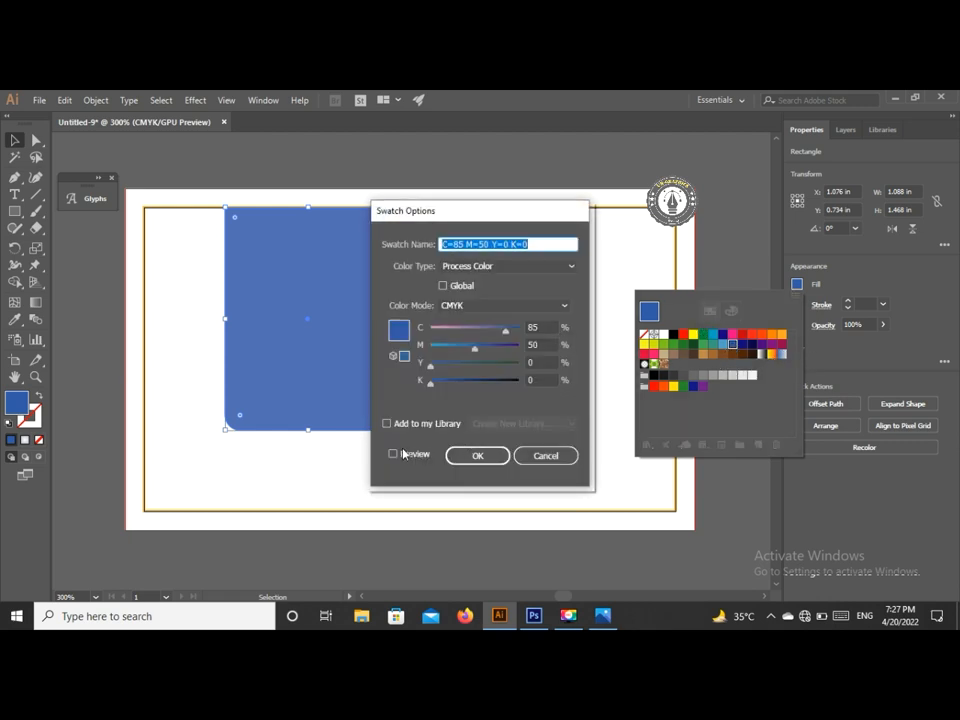
pyautogui.click(403, 455)
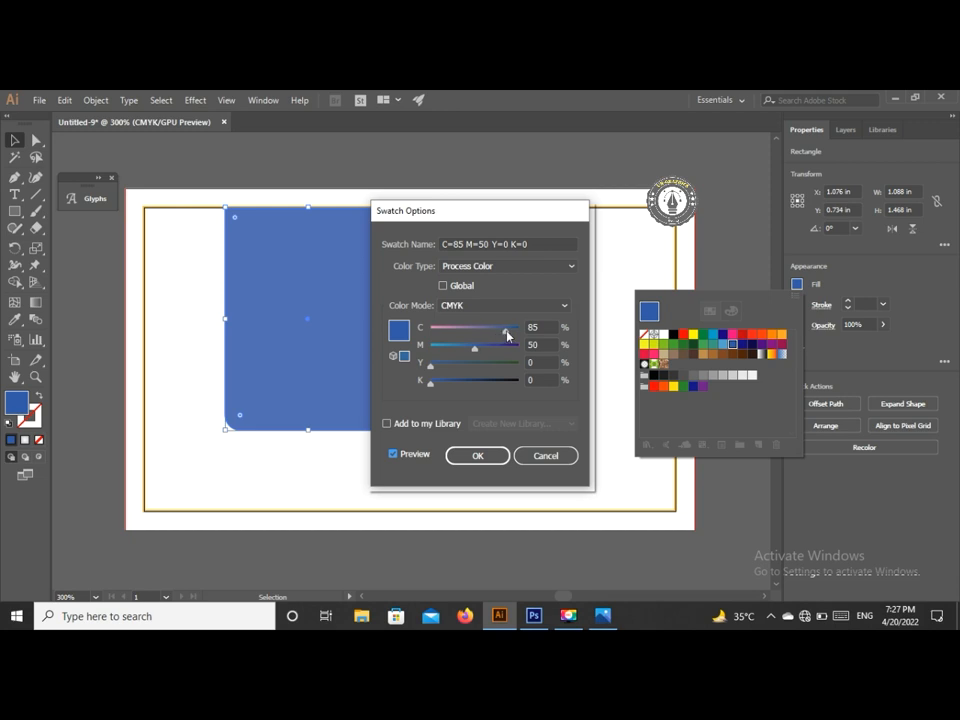
pyautogui.moveTo(475, 352); pyautogui.dragTo(440, 367)
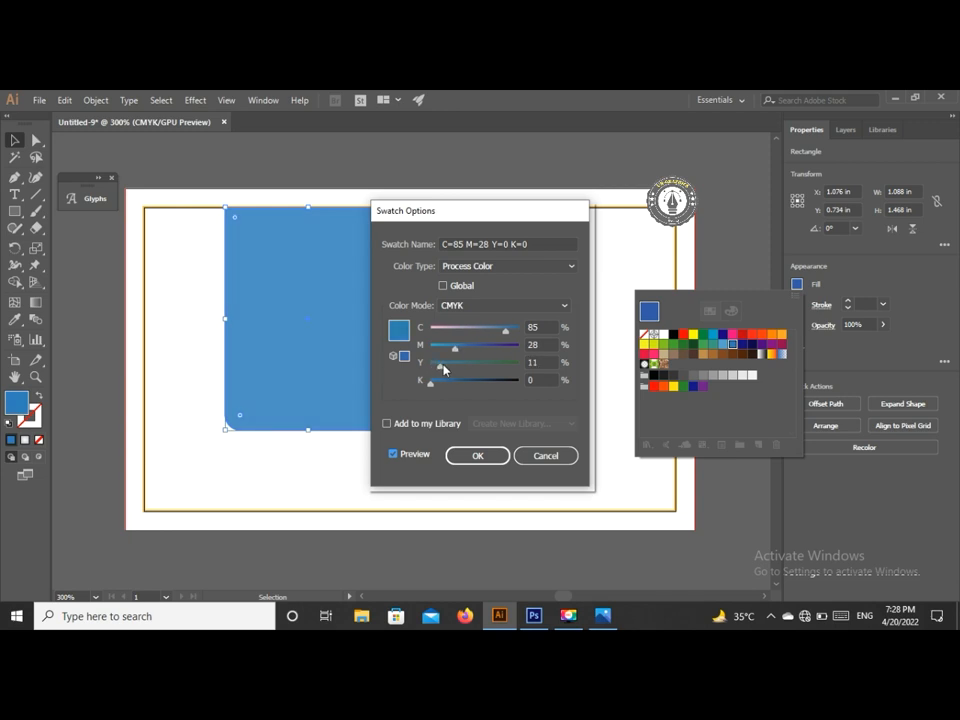
pyautogui.click(493, 459)
# - Draw a hexagon on the upper blue panel and rotate it to 270°
pyautogui.click(718, 260)
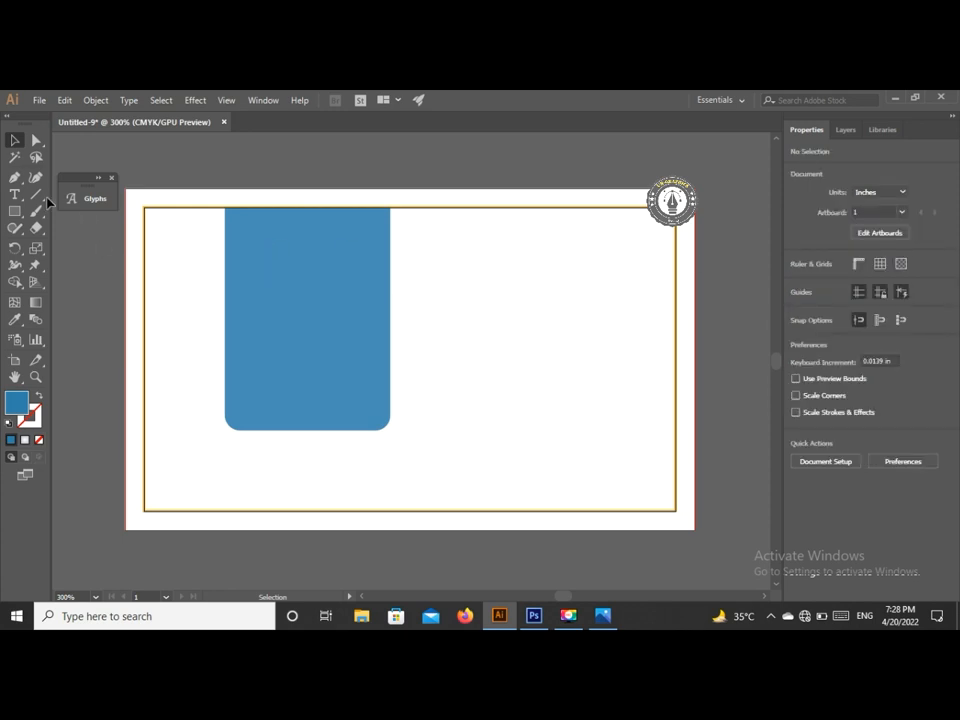
pyautogui.click(14, 211)
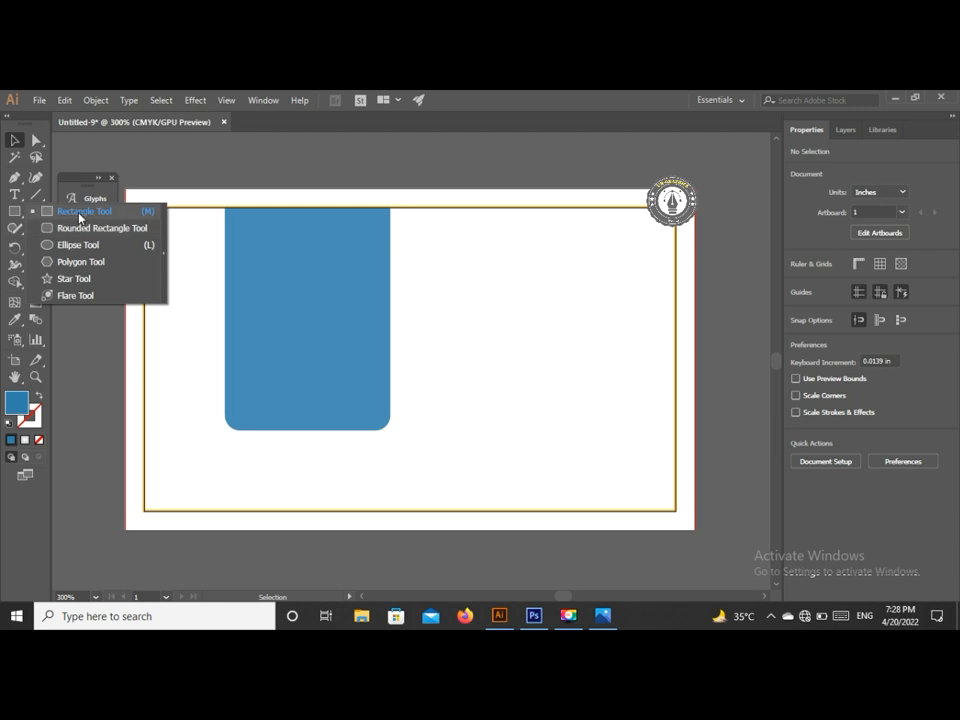
pyautogui.click(81, 261)
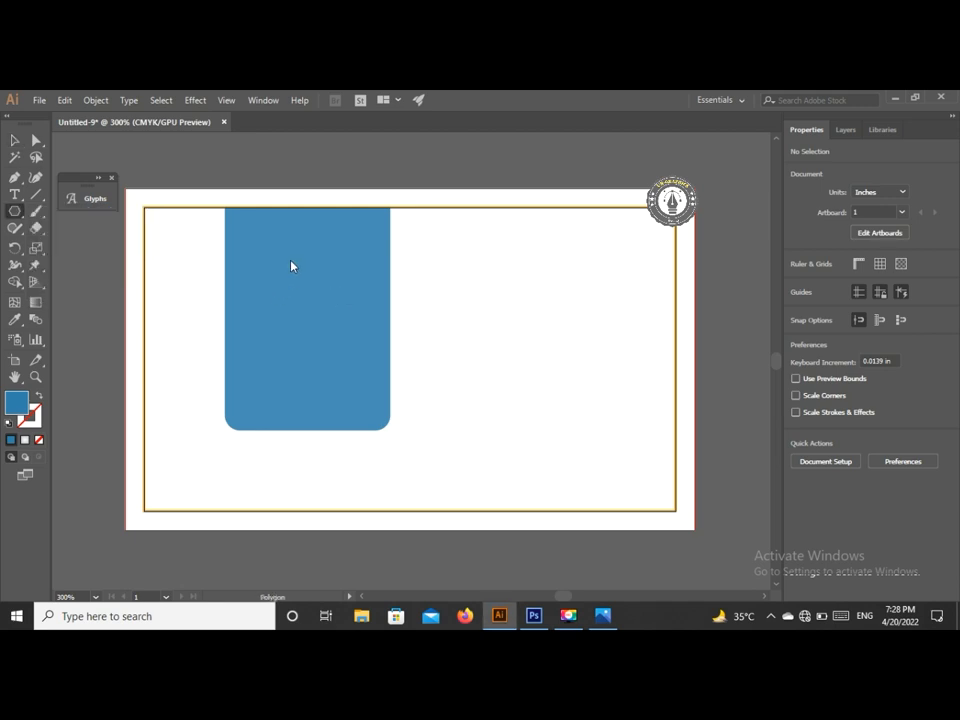
pyautogui.moveTo(289, 264); pyautogui.dragTo(321, 300)
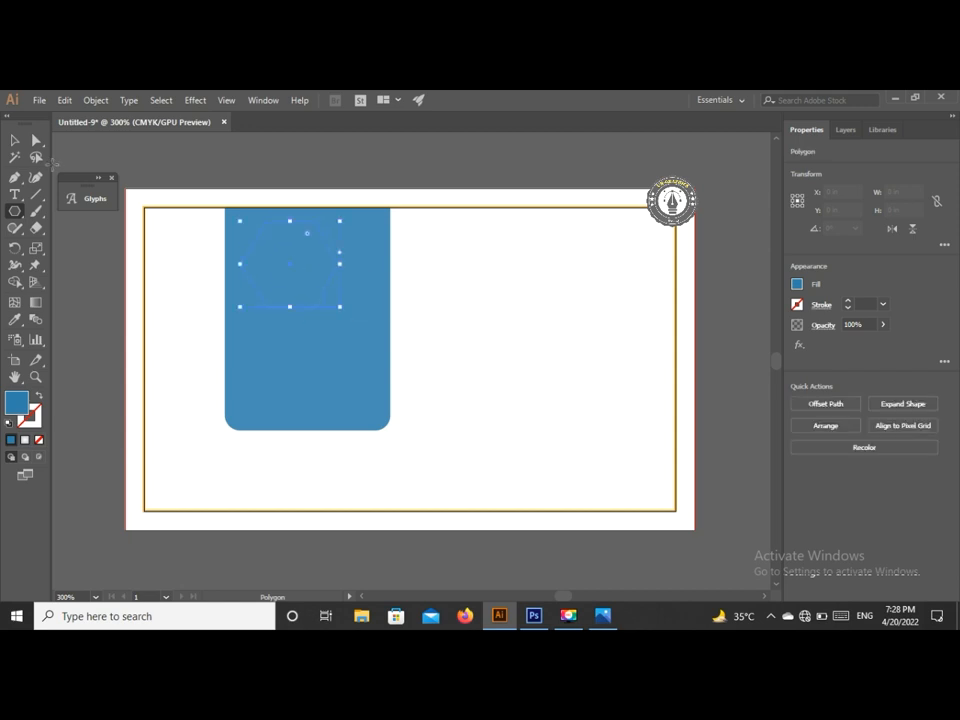
pyautogui.click(14, 141)
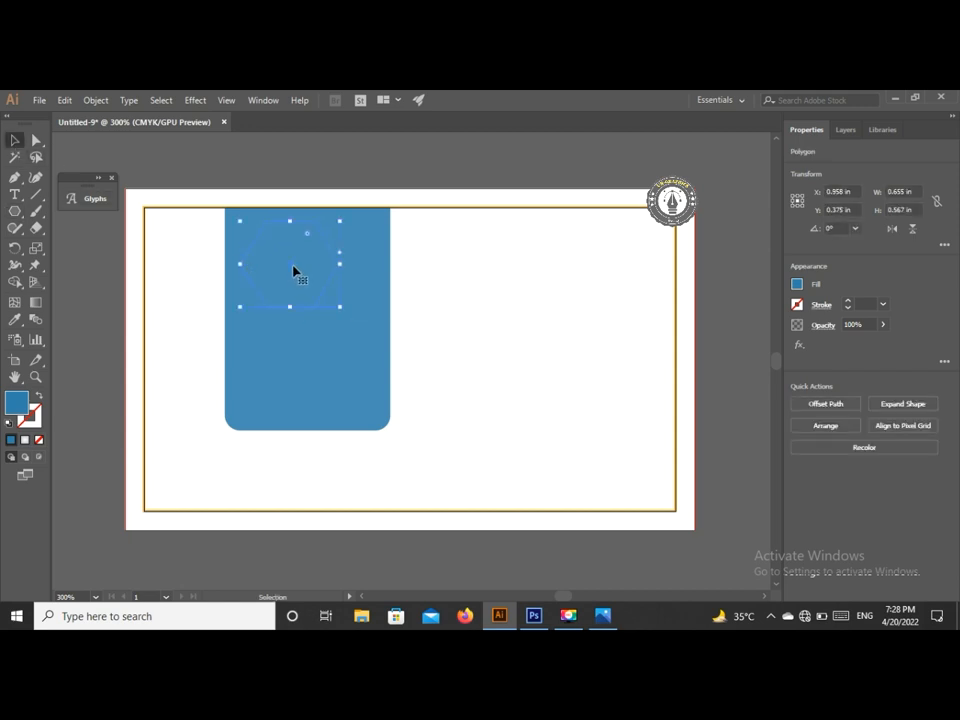
pyautogui.moveTo(293, 272); pyautogui.dragTo(311, 294)
pyautogui.moveTo(360, 245); pyautogui.dragTo(349, 337)
# - Give the hexagon a 3 pt white outline
pyautogui.click(848, 301)
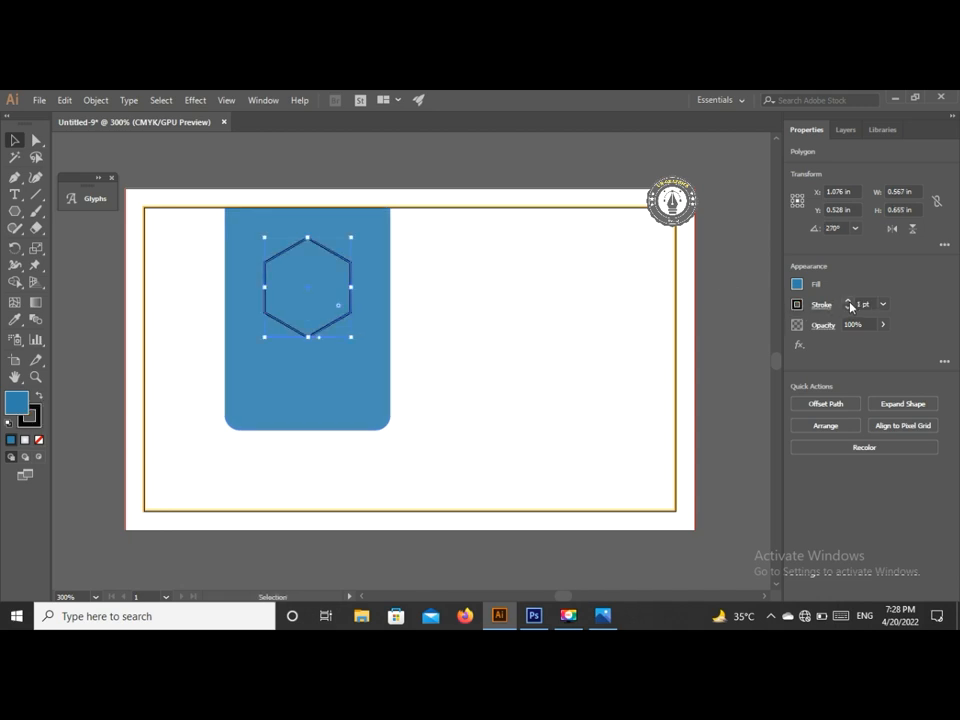
pyautogui.click(848, 301)
pyautogui.click(848, 301)
pyautogui.click(798, 306)
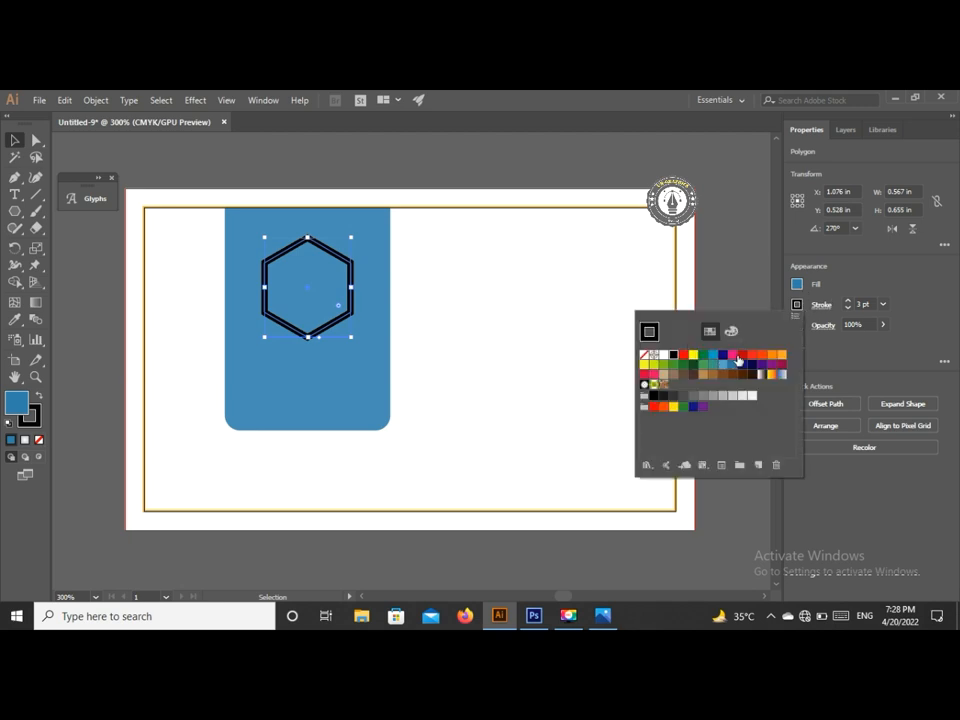
pyautogui.click(743, 356)
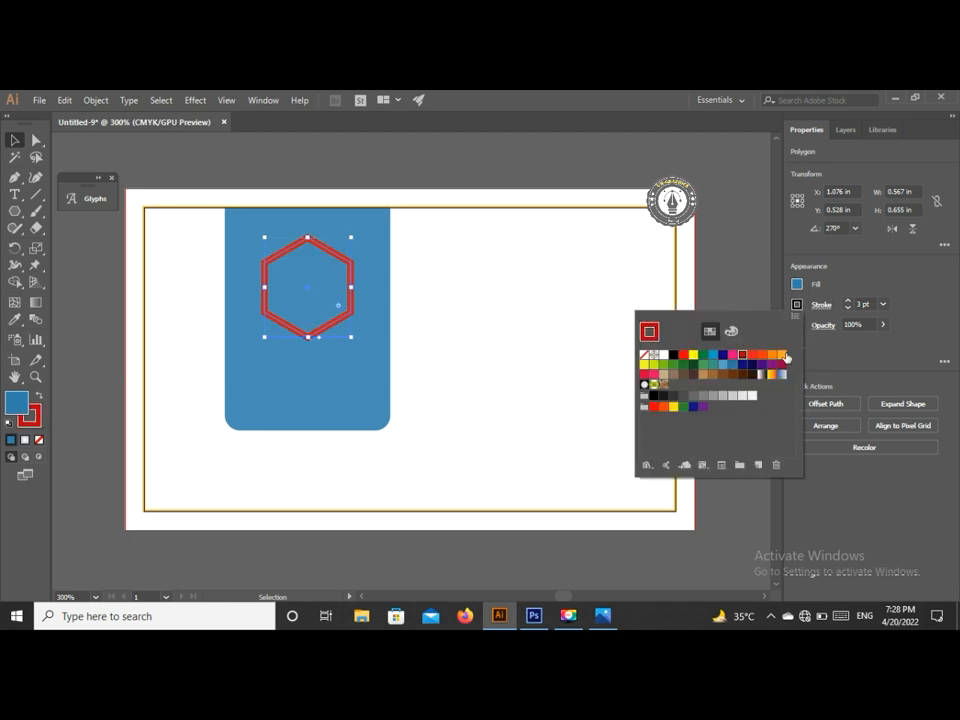
pyautogui.click(663, 356)
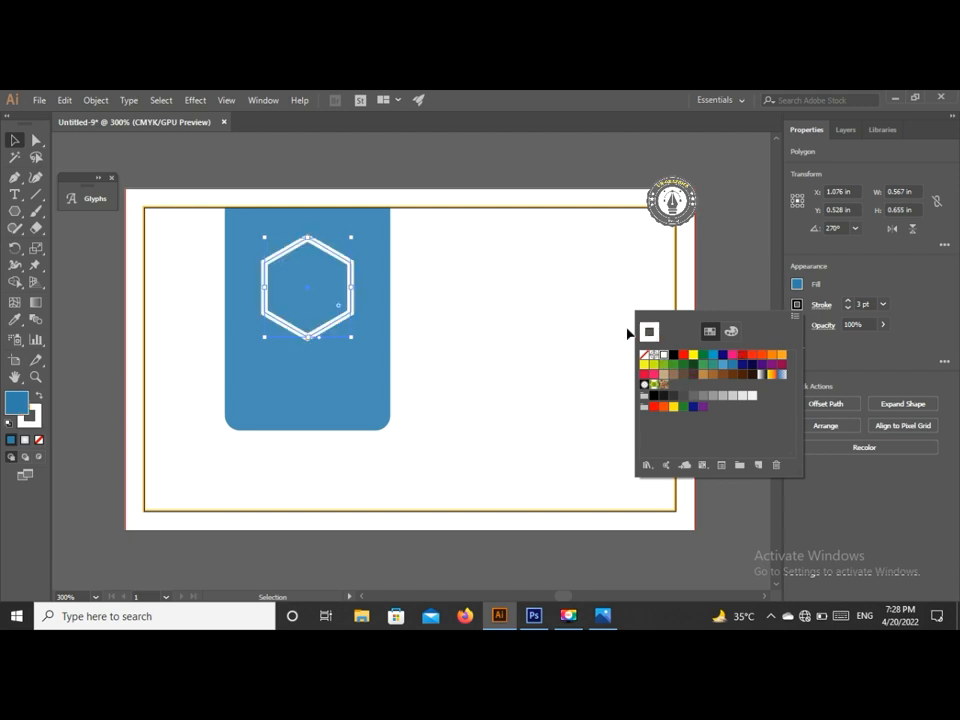
pyautogui.click(740, 264)
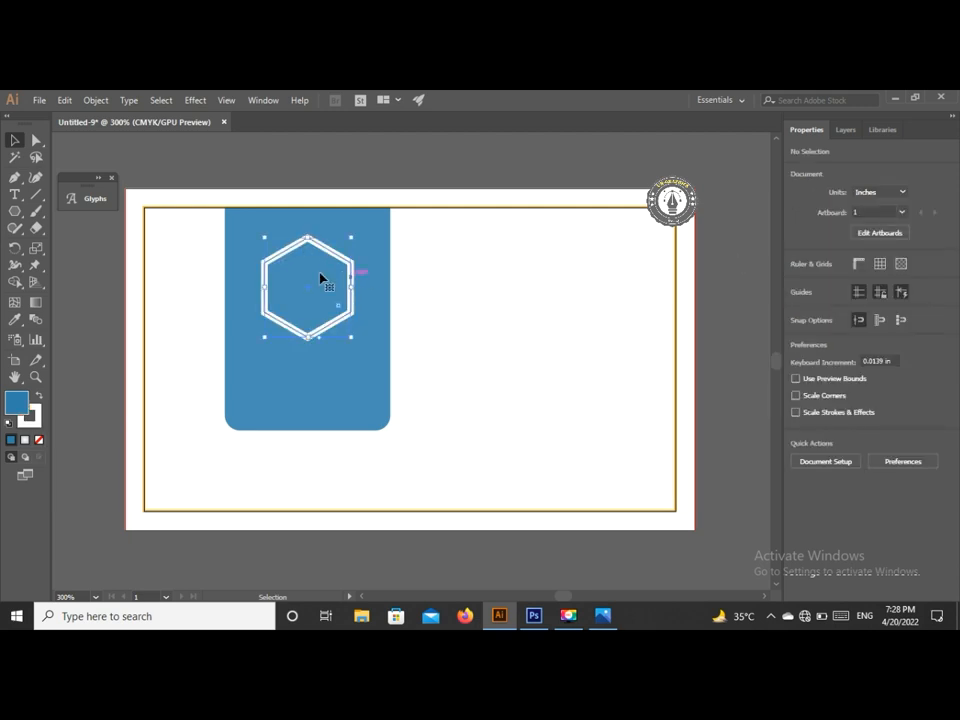
pyautogui.click(337, 299)
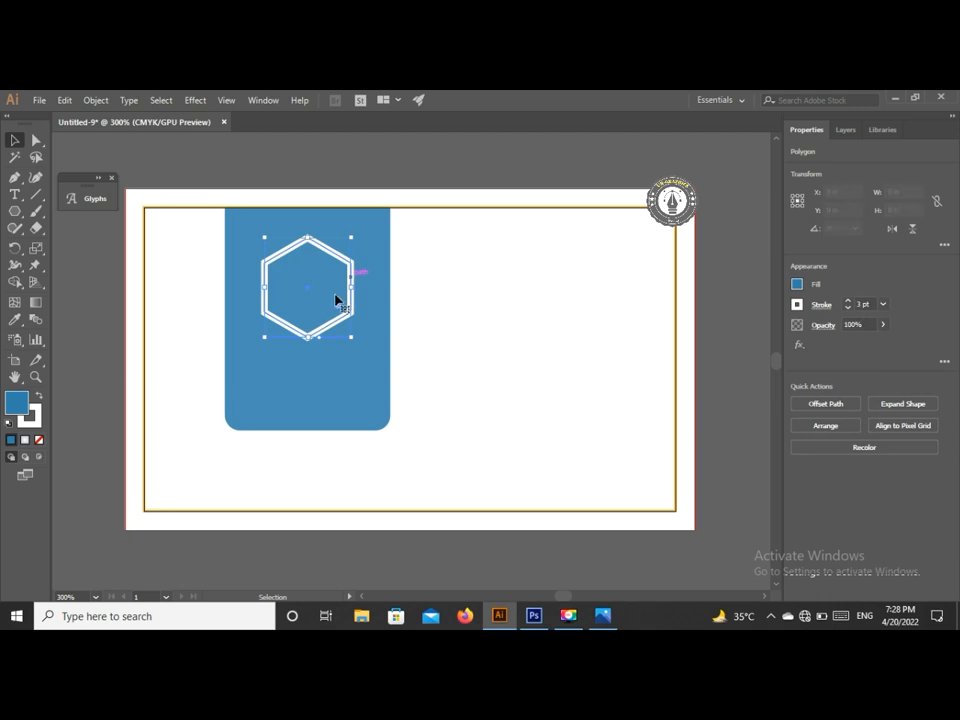
# - Reposition the hexagon and scale its copy down to nest inside the larger one
pyautogui.moveTo(348, 310); pyautogui.dragTo(373, 311)
pyautogui.press('super')
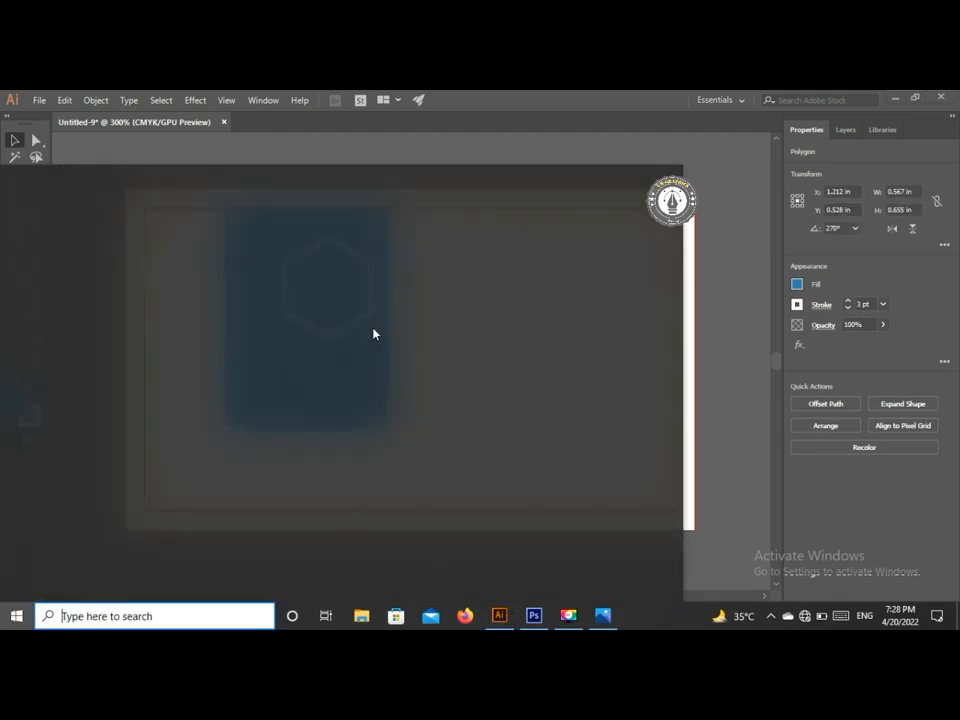
pyautogui.click(730, 316)
pyautogui.moveTo(335, 339); pyautogui.dragTo(322, 338)
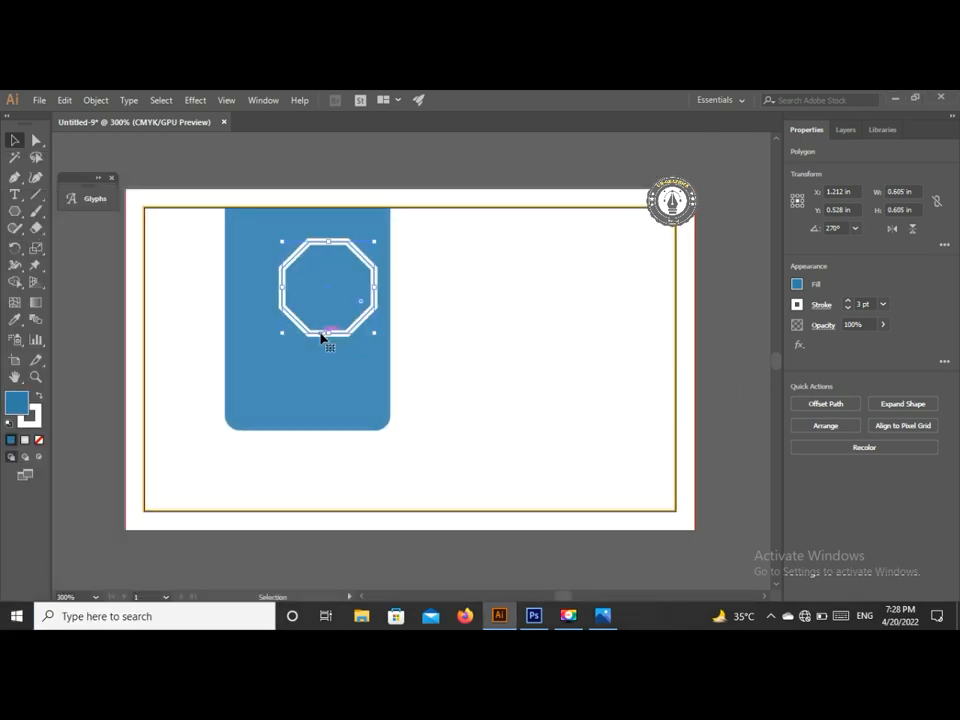
pyautogui.hotkey('ctrl', 'z')
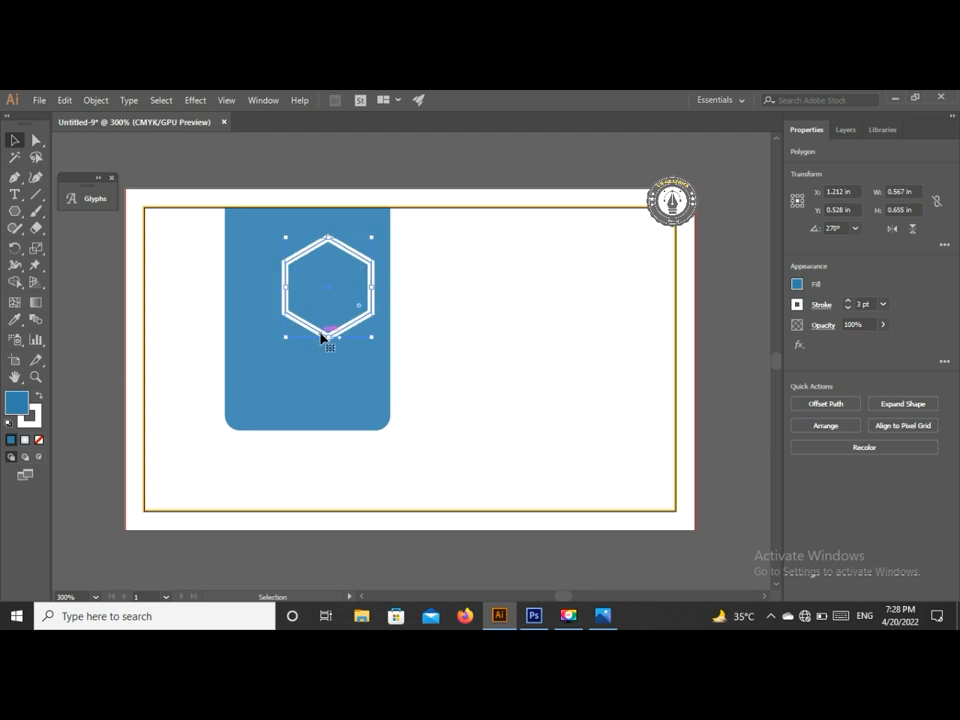
pyautogui.press('Left')
pyautogui.press('Left')
pyautogui.press('Left')
pyautogui.press('Left')
pyautogui.press('Left')
pyautogui.press('Left')
pyautogui.press('Left')
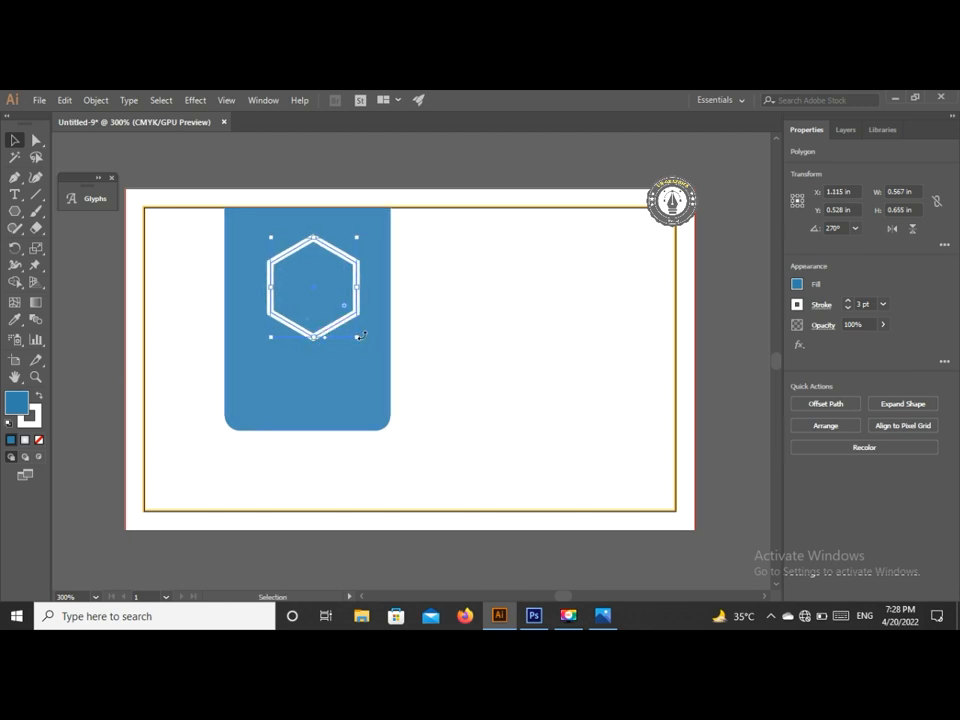
pyautogui.moveTo(314, 292); pyautogui.dragTo(346, 293)
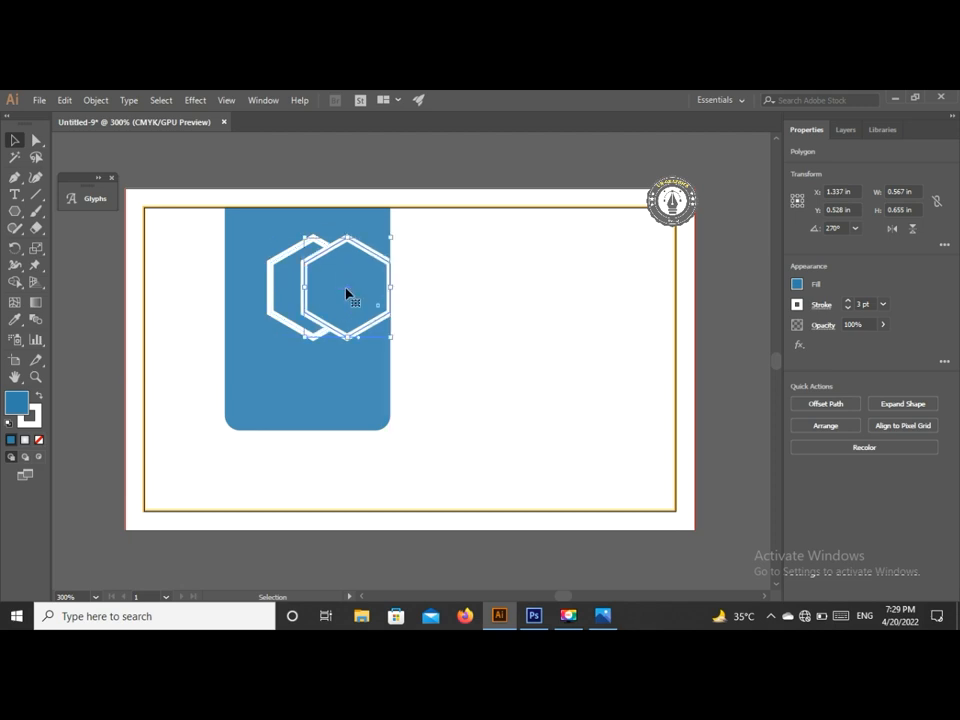
pyautogui.moveTo(393, 236); pyautogui.dragTo(312, 289)
pyautogui.click(451, 288)
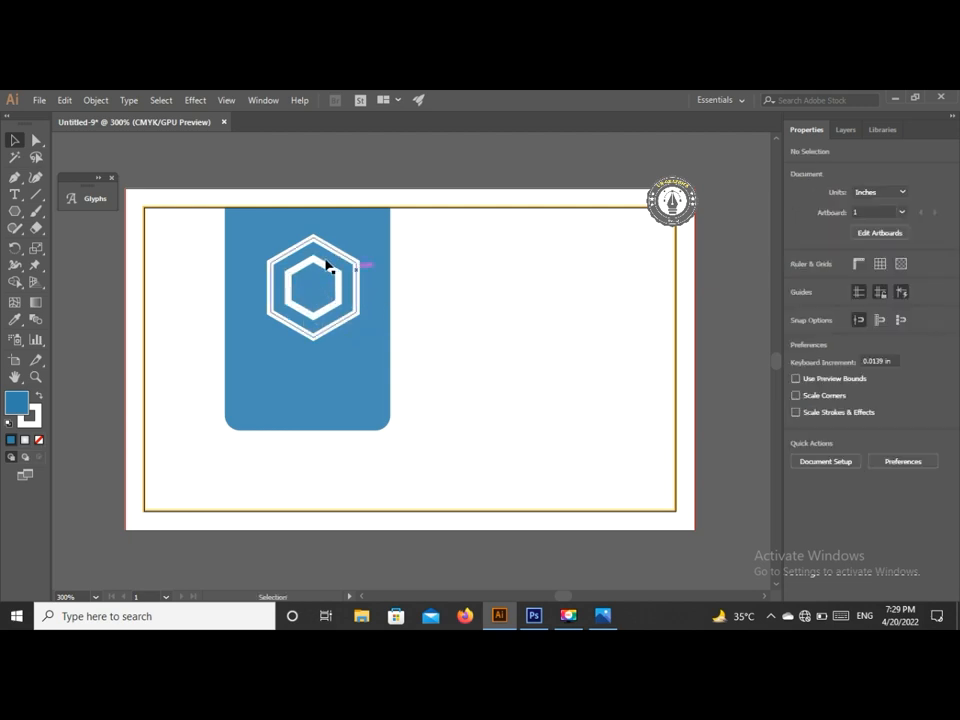
# - Lock the blue panel, then nudge both hexagons left to centre them
pyautogui.click(270, 242)
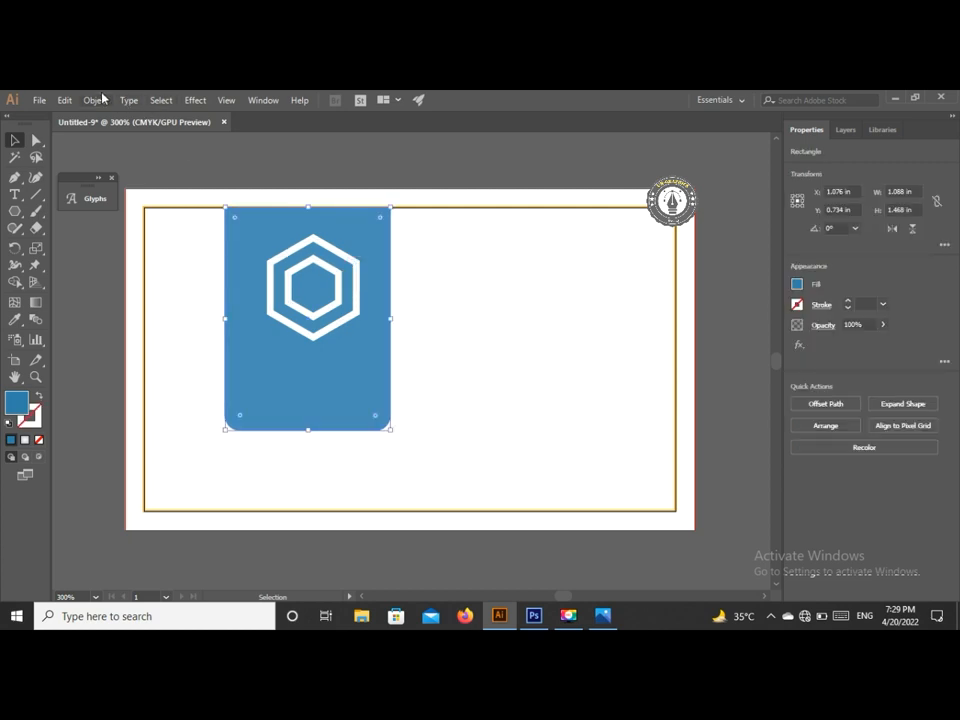
pyautogui.click(104, 97)
pyautogui.click(320, 167)
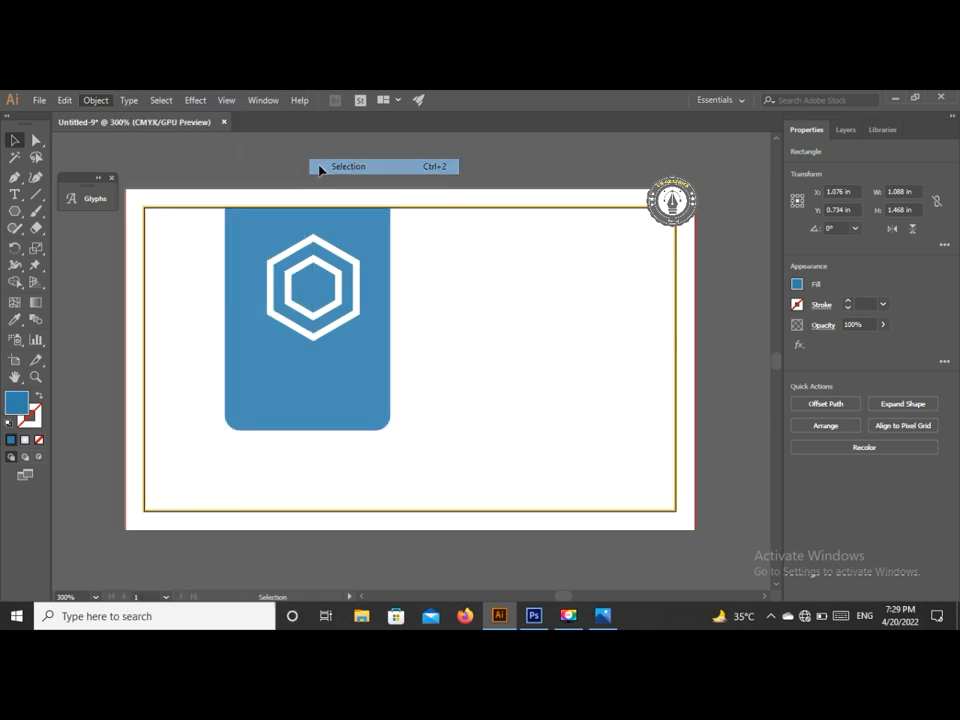
pyautogui.click(360, 300)
pyautogui.click(249, 232)
pyautogui.click(321, 311)
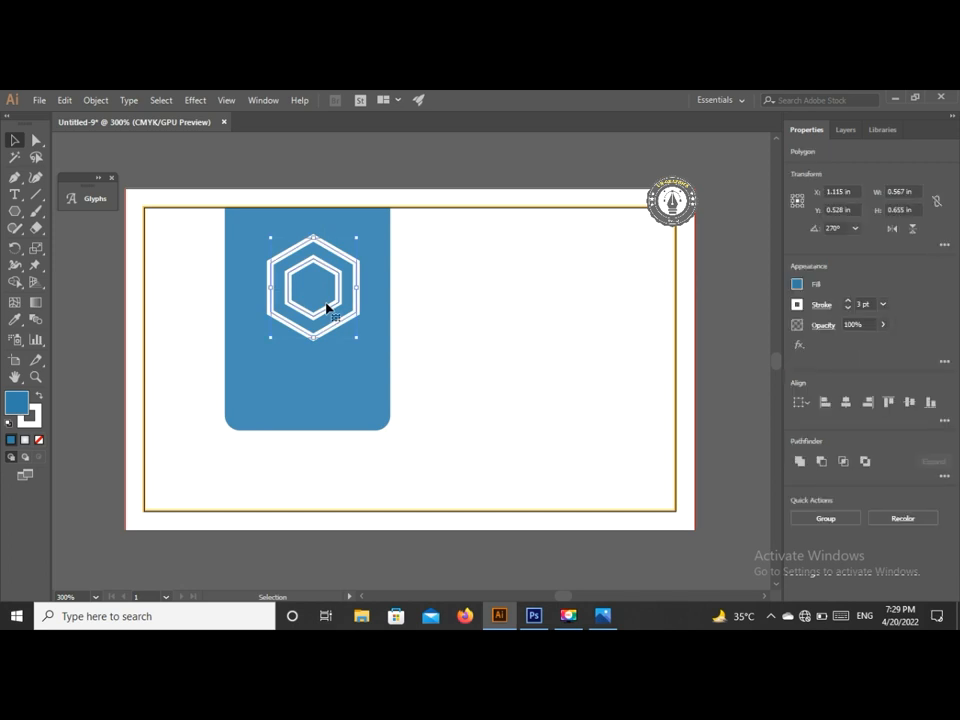
pyautogui.press('Left')
pyautogui.press('Left')
pyautogui.click(541, 311)
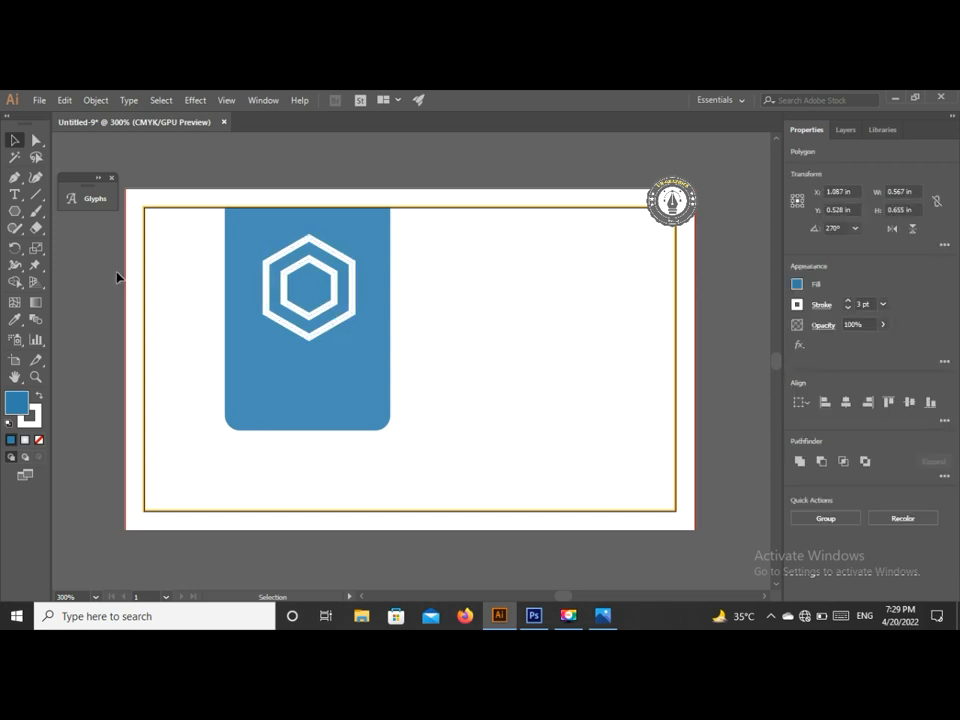
# - Type 'Dream Studio' below the hexagon logo and scale it down
pyautogui.click(15, 194)
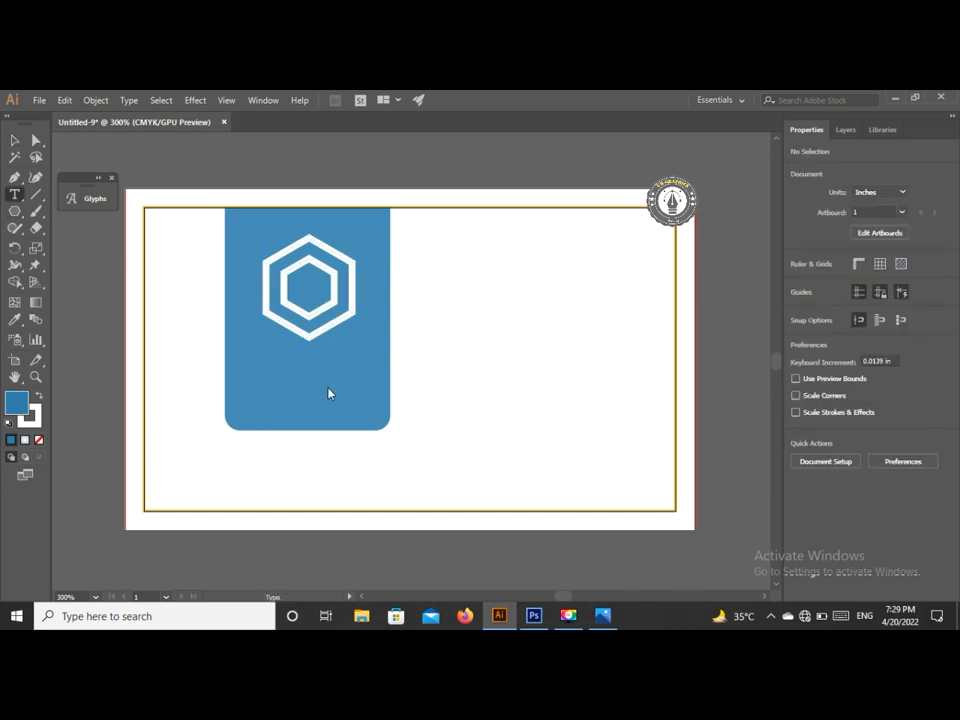
pyautogui.click(266, 360)
pyautogui.press('BackSpace')
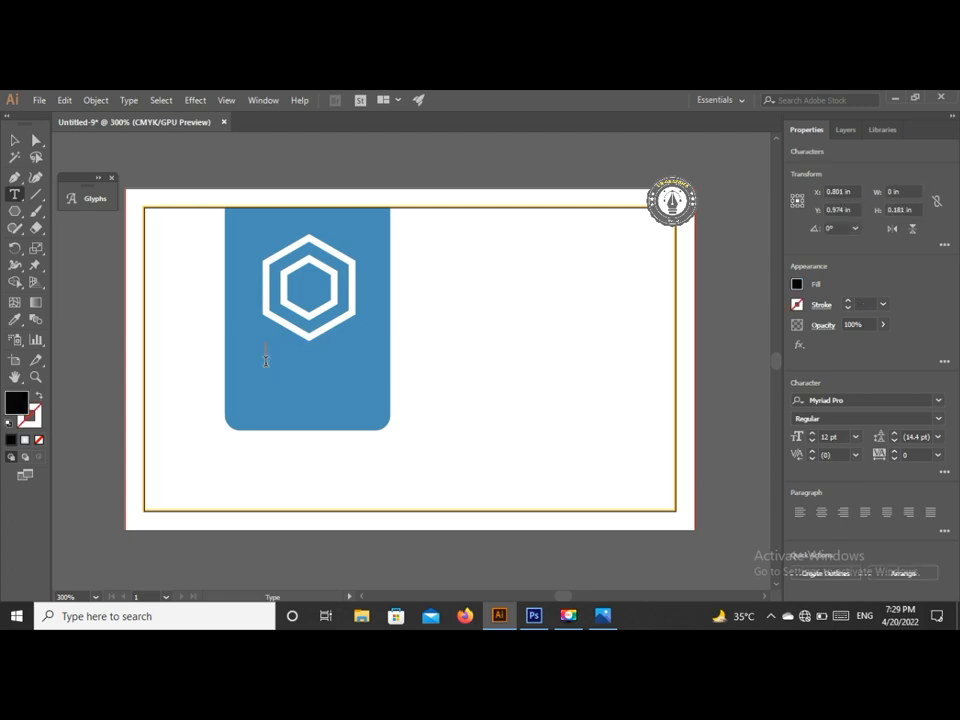
pyautogui.write('Dream Studio')
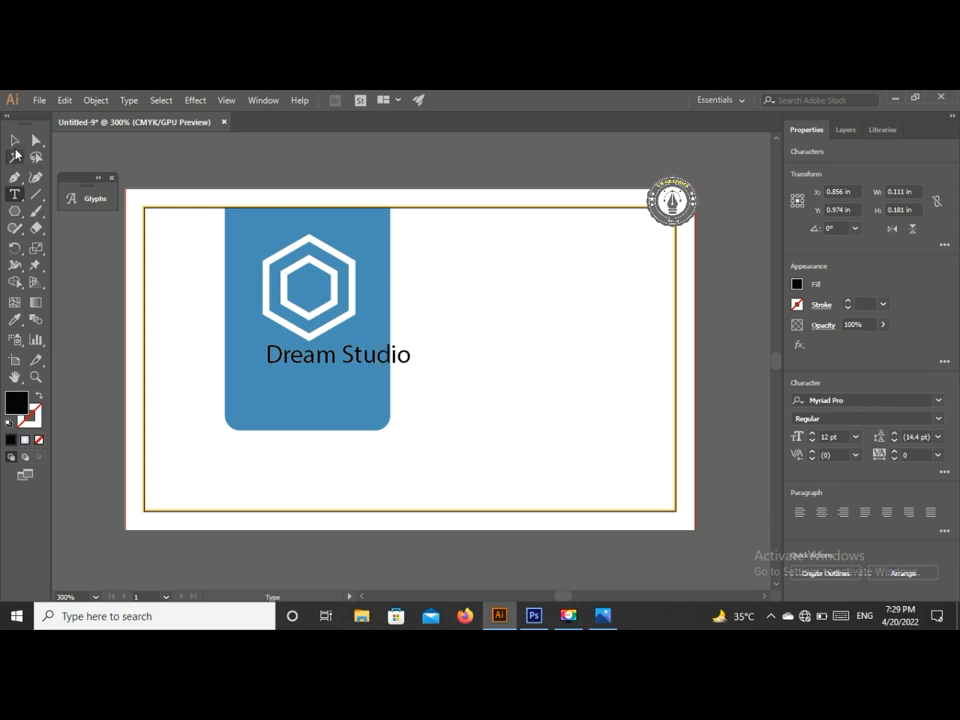
pyautogui.click(14, 140)
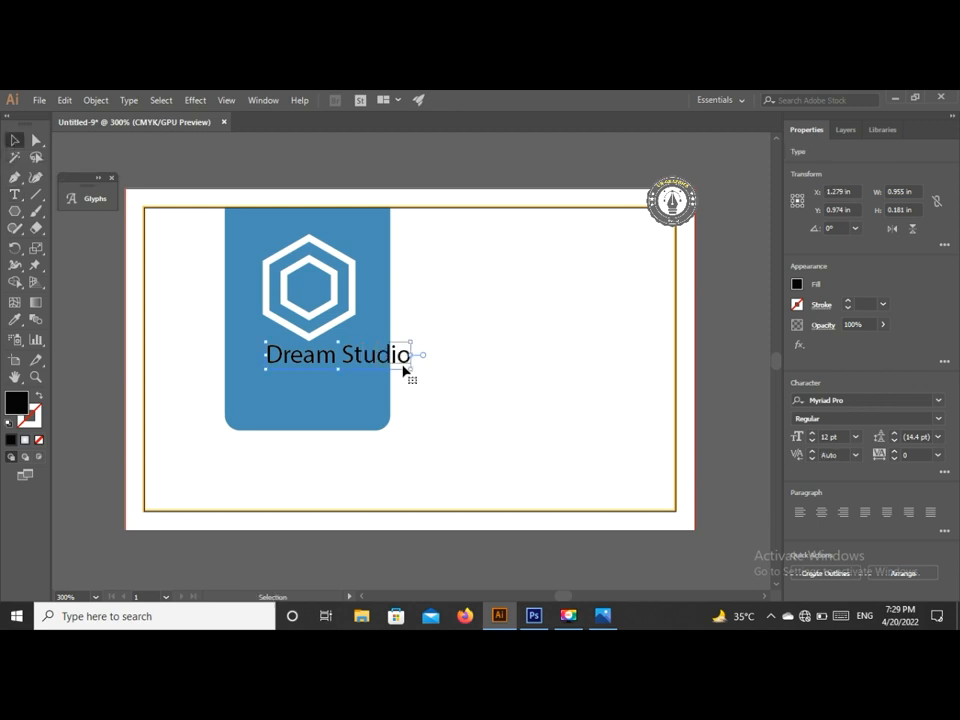
pyautogui.moveTo(412, 372); pyautogui.dragTo(380, 362)
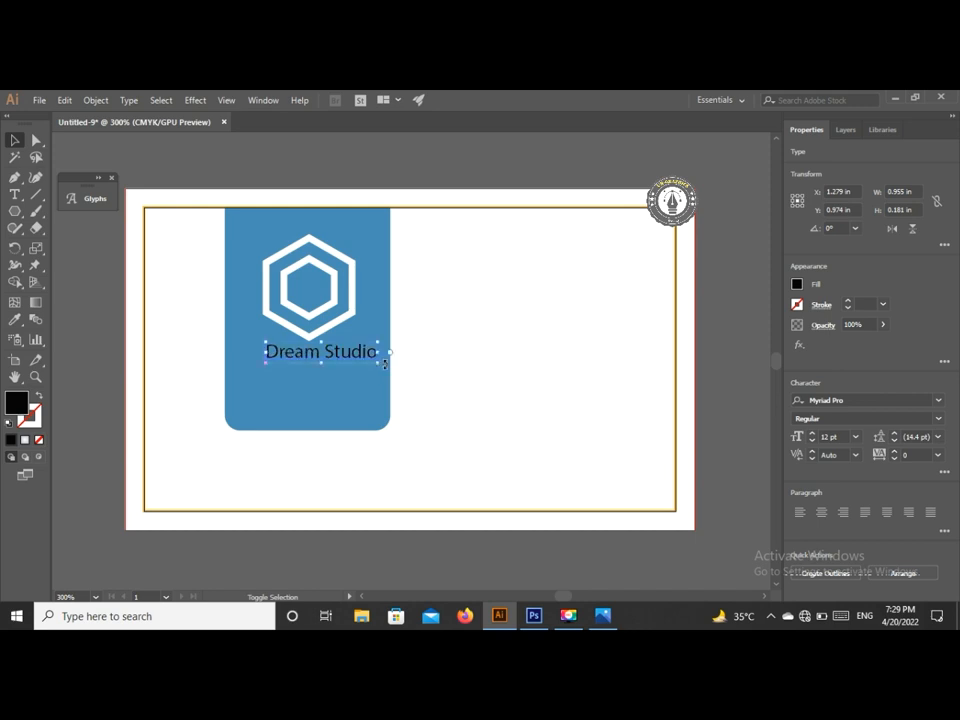
pyautogui.moveTo(325, 345)
pyautogui.mouseDown()
pyautogui.moveTo(320, 360)
pyautogui.moveTo(318, 352)
pyautogui.mouseUp()
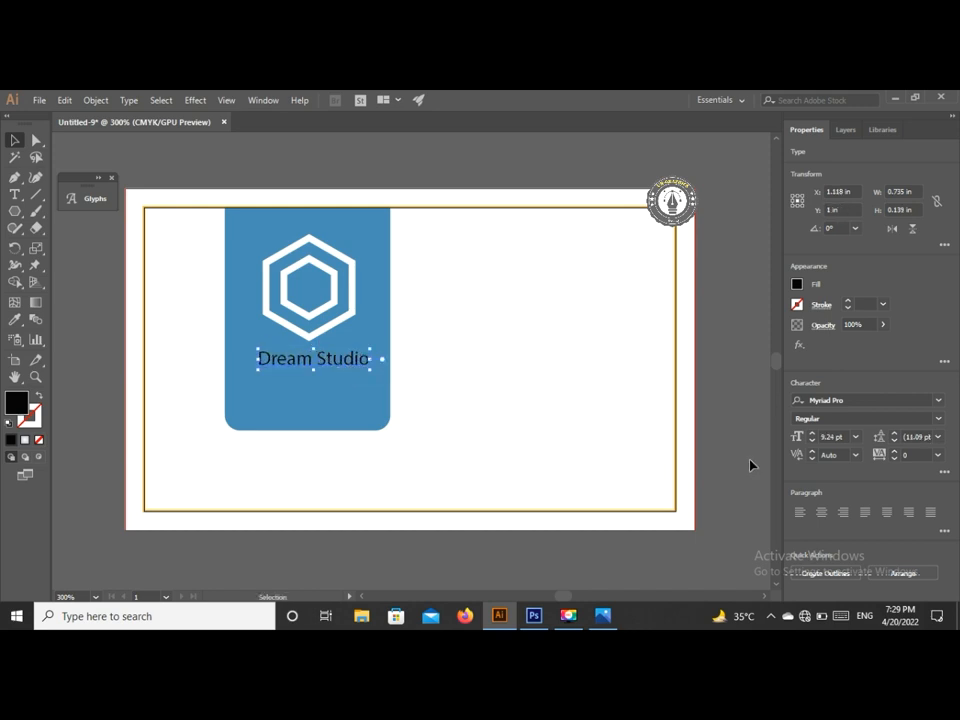
# - Set the text to white Bahnschrift and centre it under the logo
pyautogui.click(938, 402)
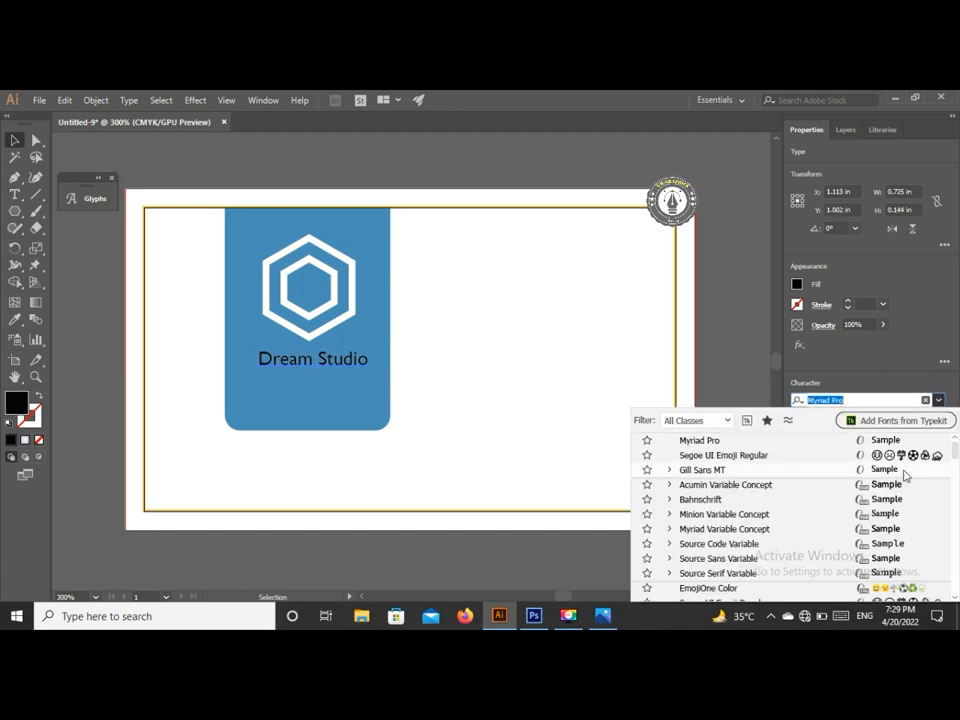
pyautogui.click(900, 503)
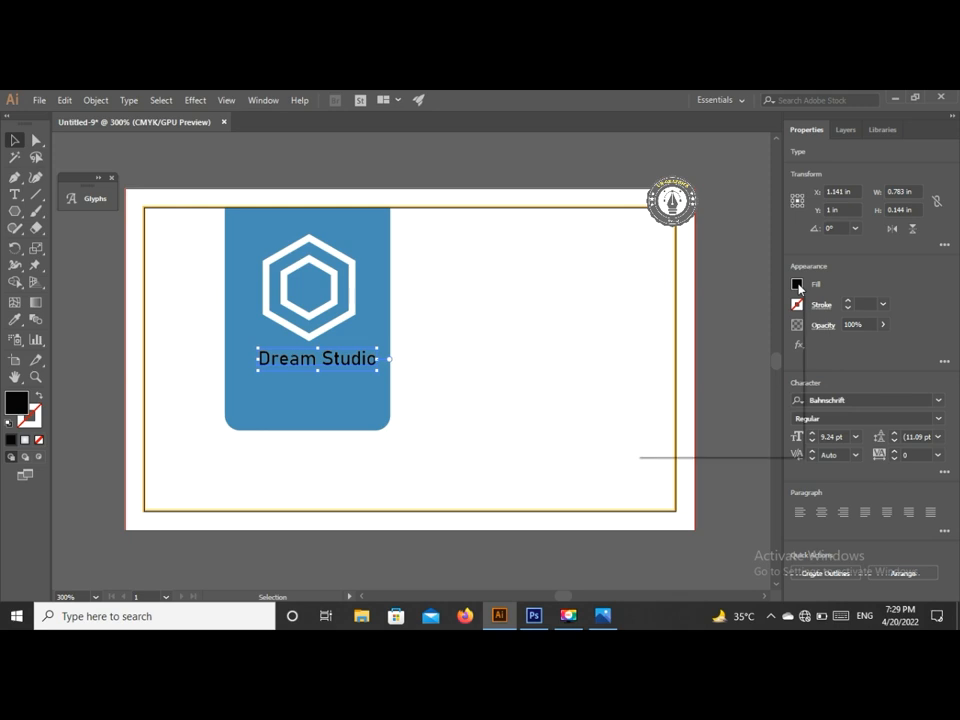
pyautogui.click(797, 285)
pyautogui.click(664, 336)
pyautogui.click(350, 367)
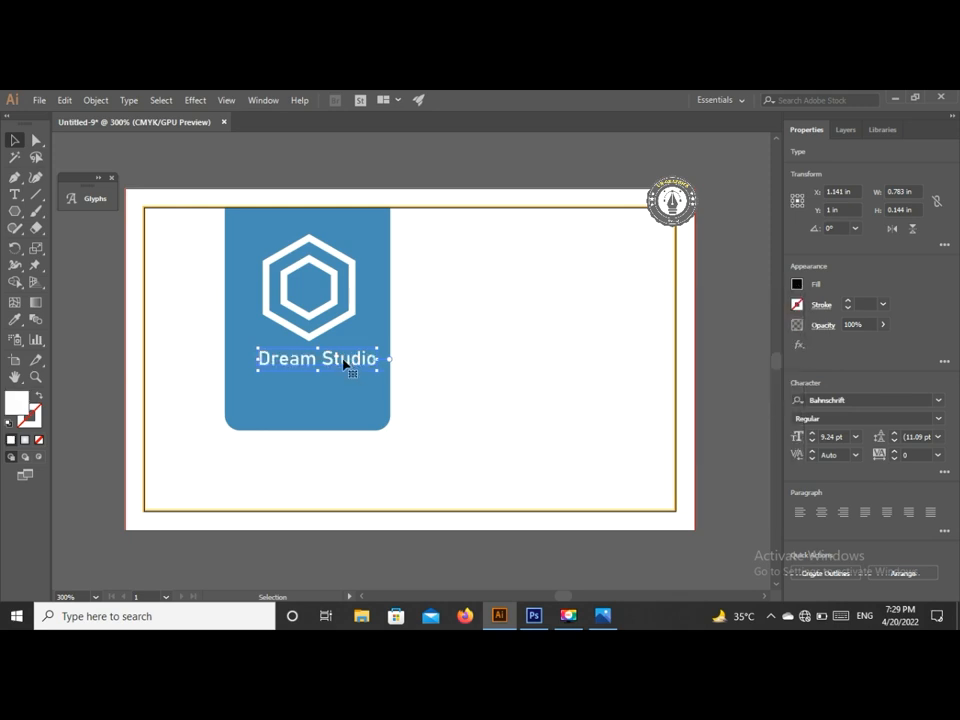
pyautogui.moveTo(316, 364); pyautogui.dragTo(309, 366)
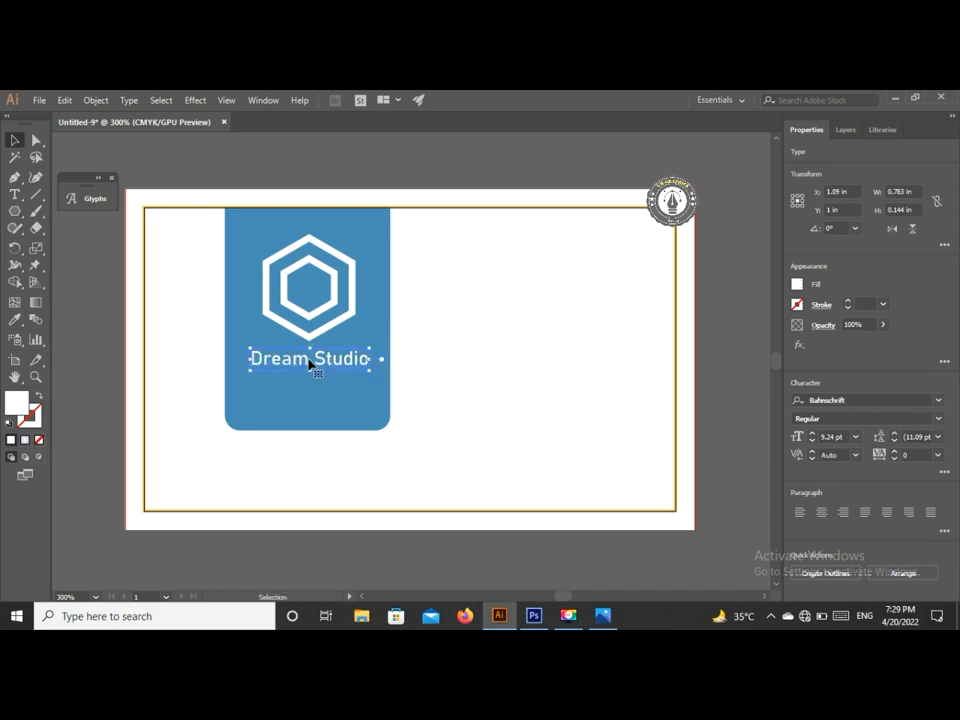
pyautogui.click(732, 289)
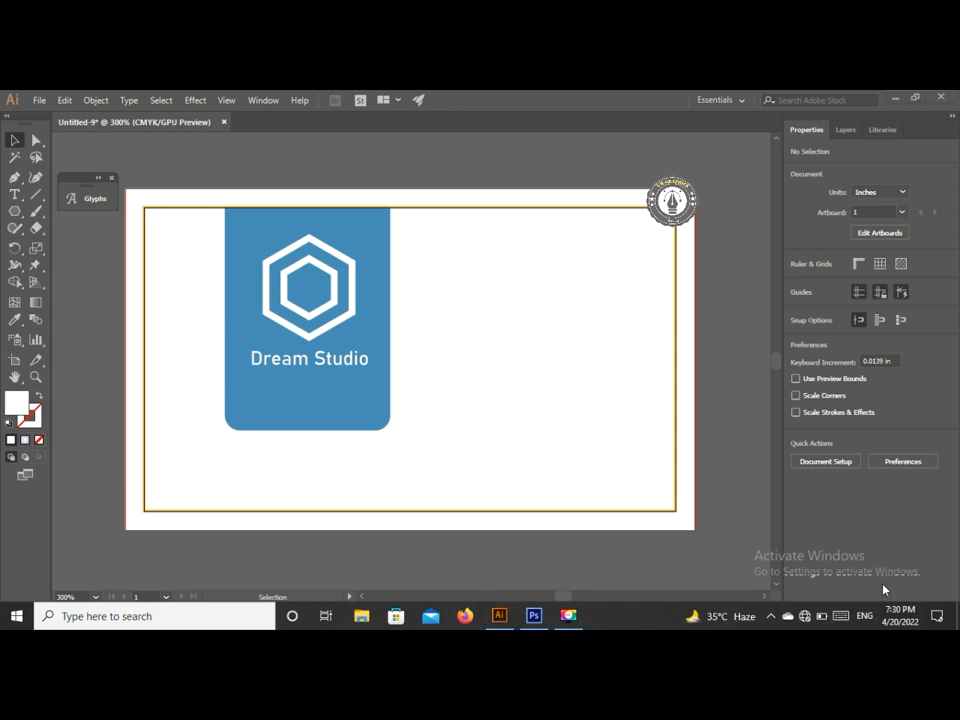
# - Type the cardholder's name in capitals as a new text line on the card's right side
pyautogui.click(15, 210)
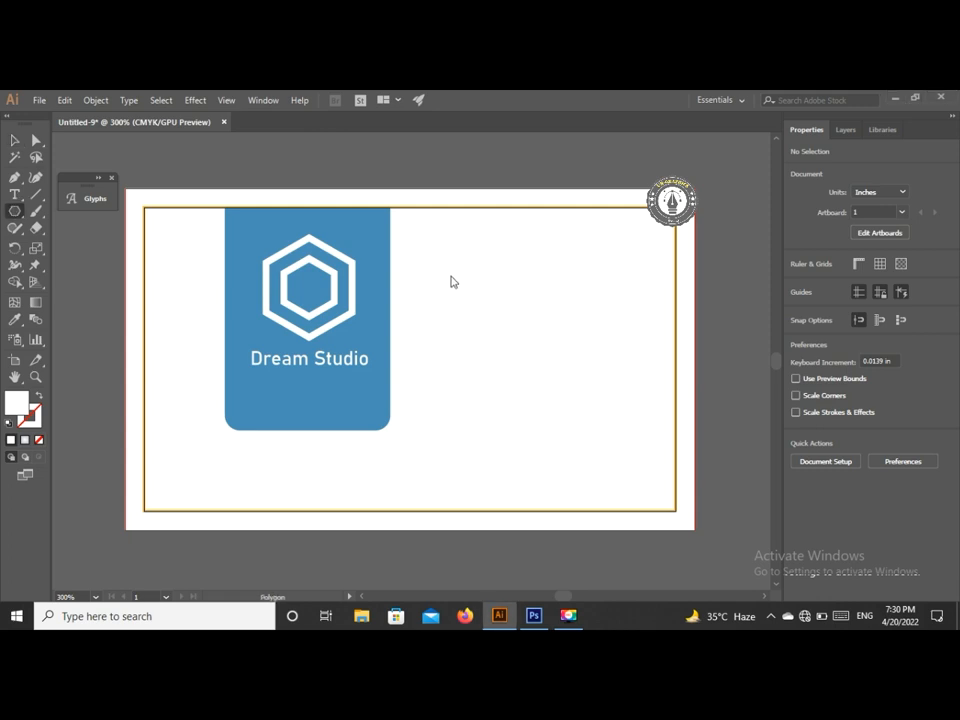
pyautogui.press('t')
pyautogui.click(452, 318)
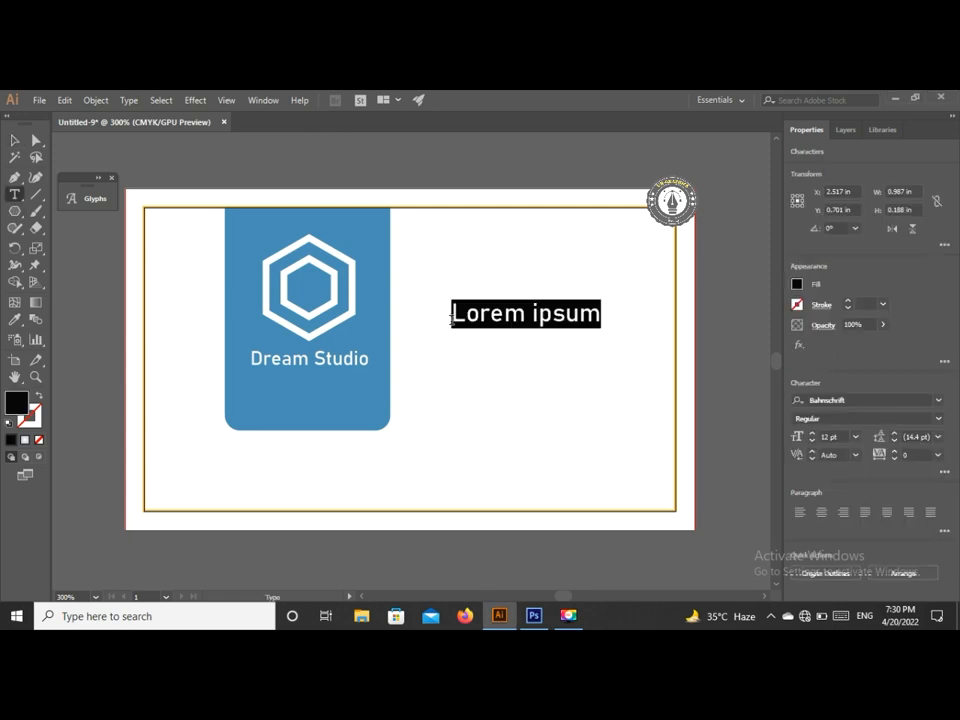
pyautogui.press('BackSpace')
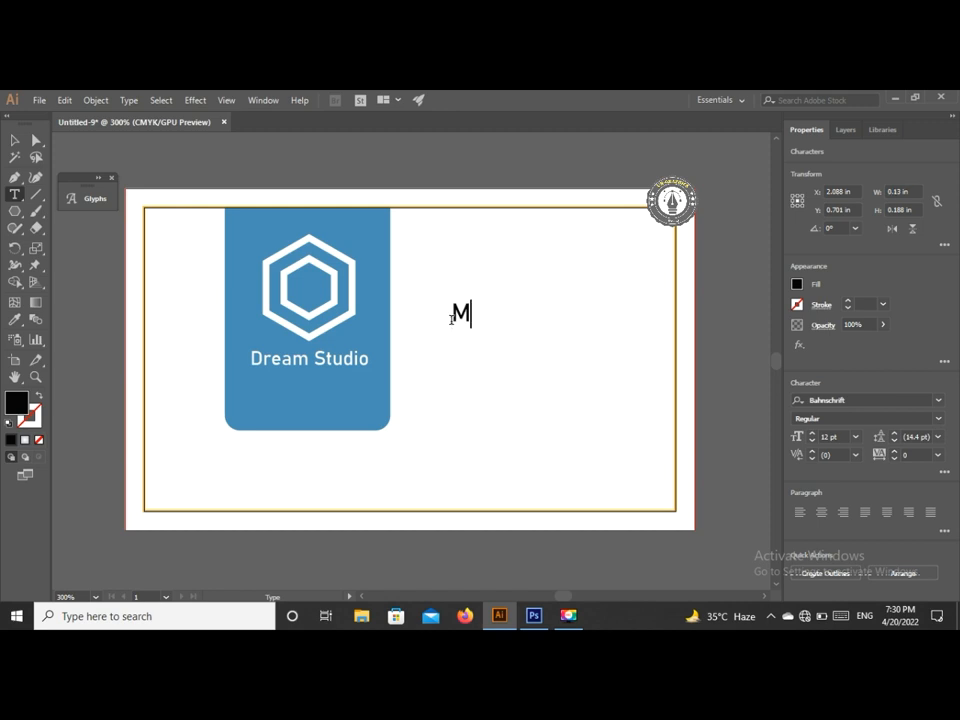
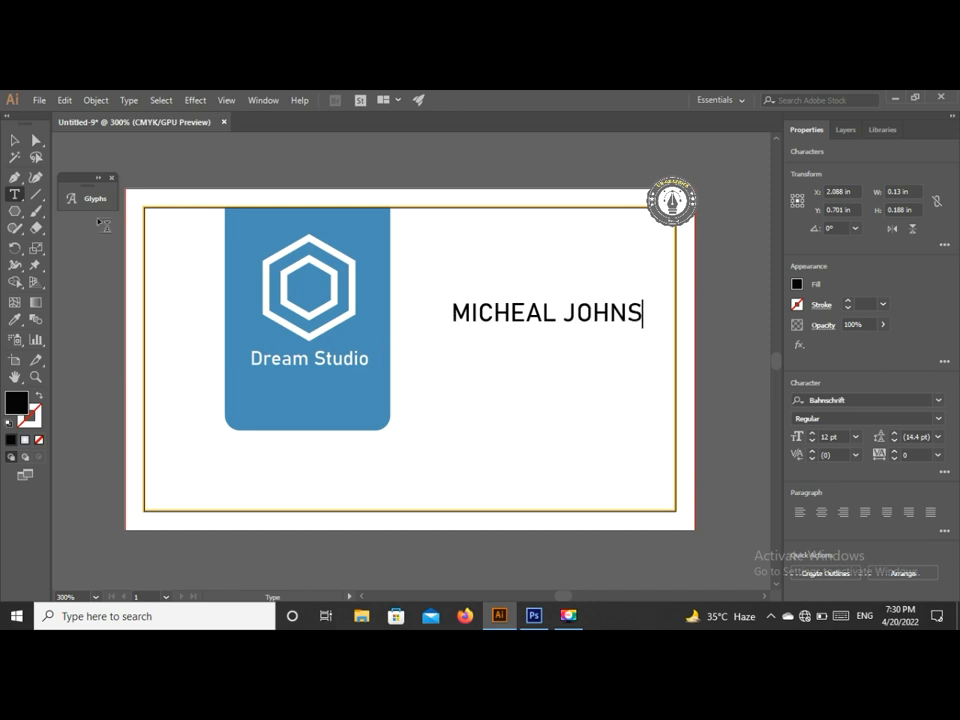
# - Move the name up to the top right and set it in Gill Sans MT
pyautogui.click(14, 140)
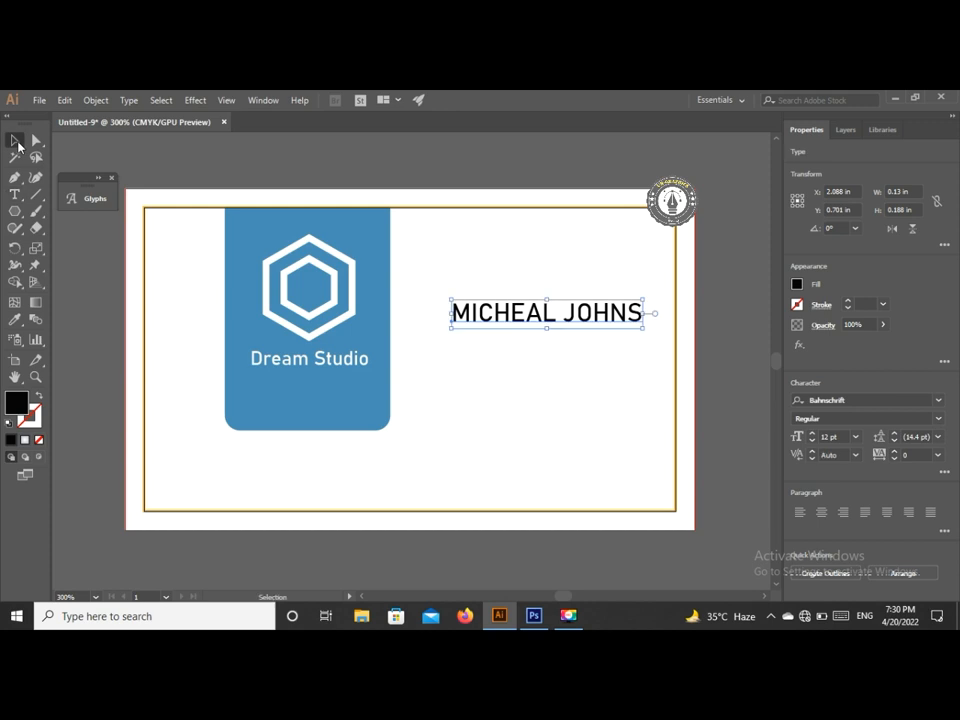
pyautogui.moveTo(570, 324); pyautogui.dragTo(587, 287)
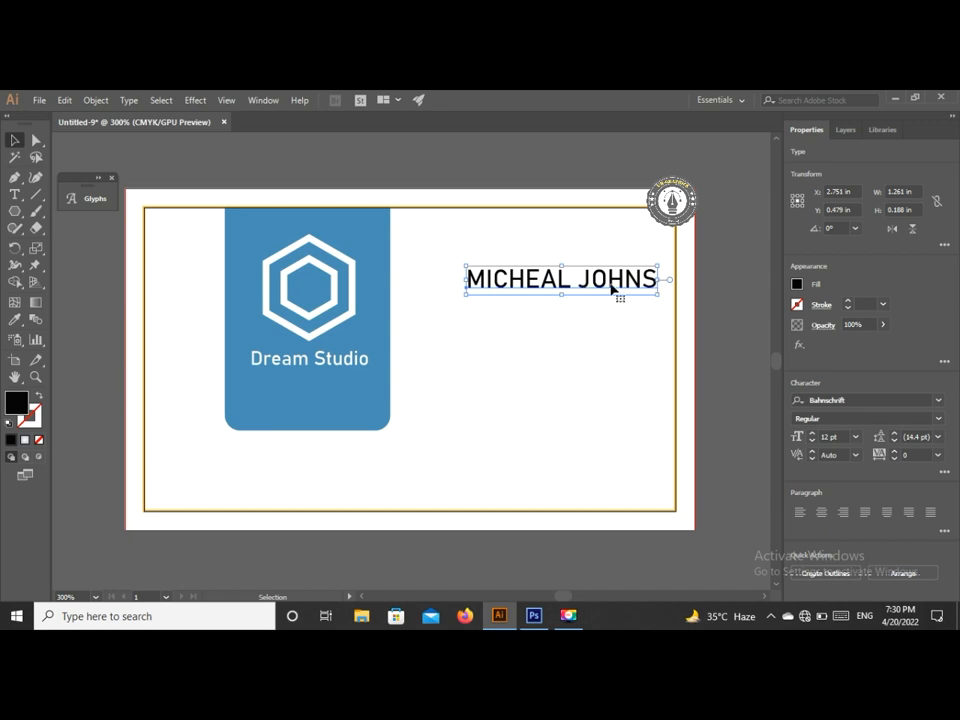
pyautogui.click(579, 334)
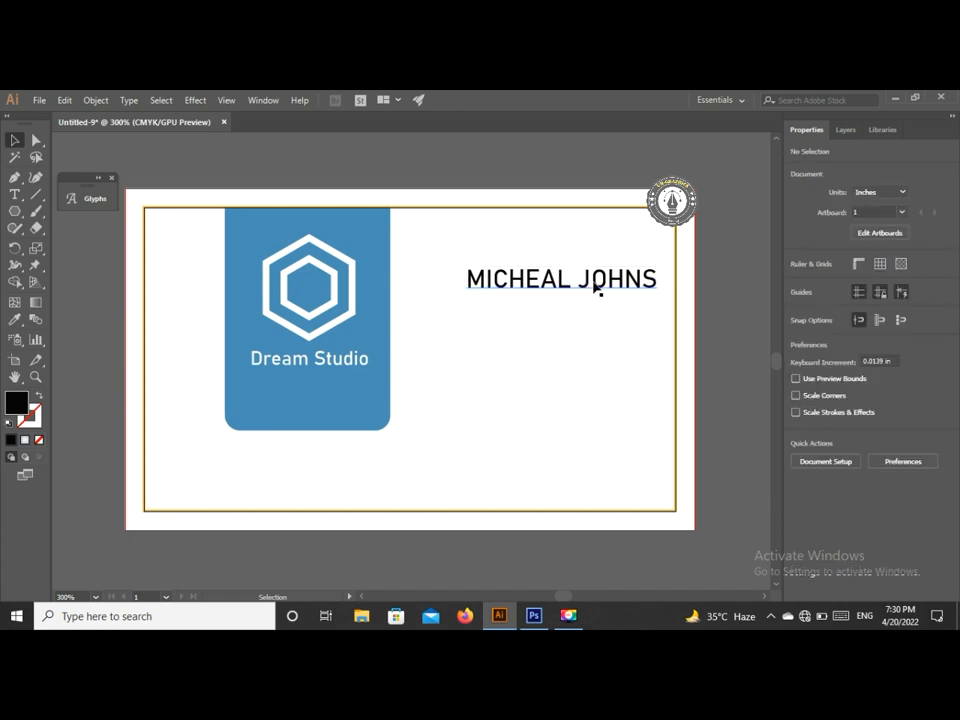
pyautogui.click(598, 284)
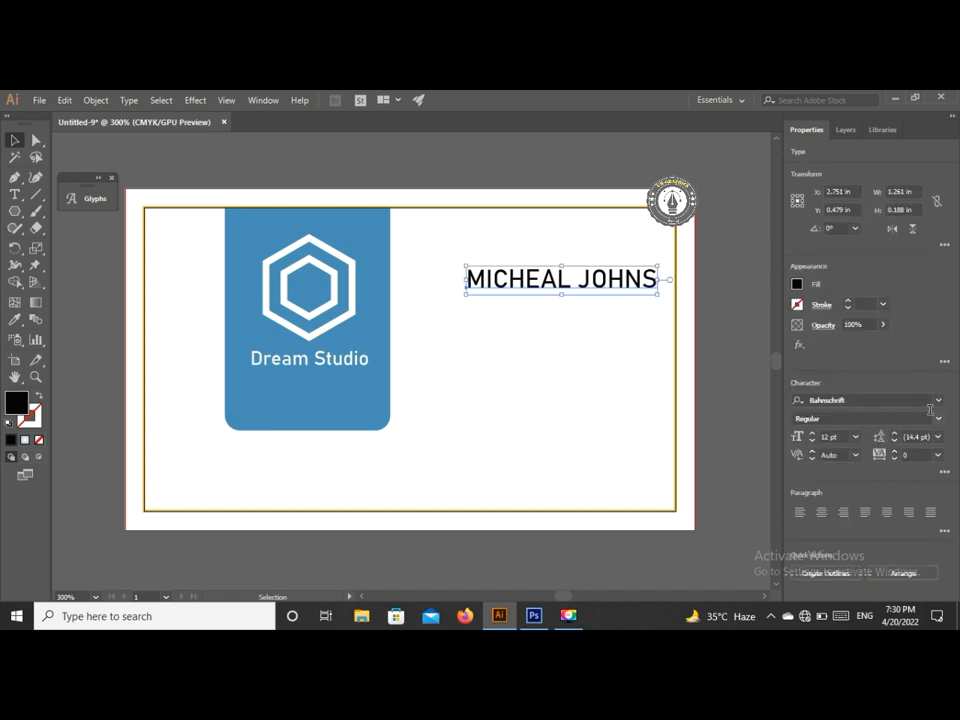
pyautogui.click(938, 400)
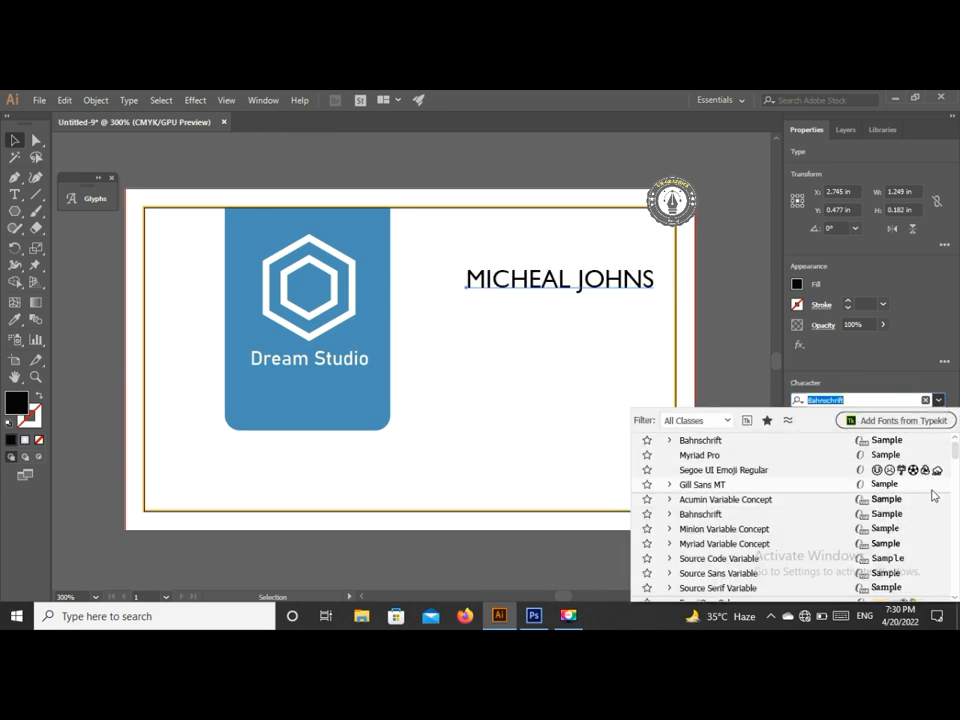
pyautogui.click(932, 490)
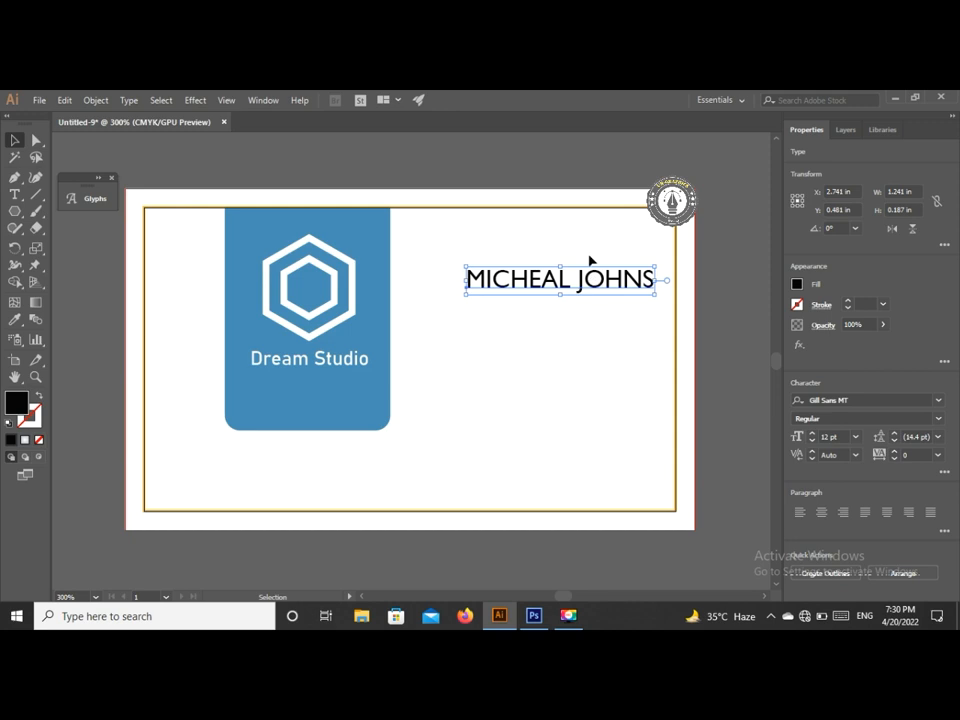
# - Convert the name text to outlines with Object > Expand
pyautogui.click(643, 313)
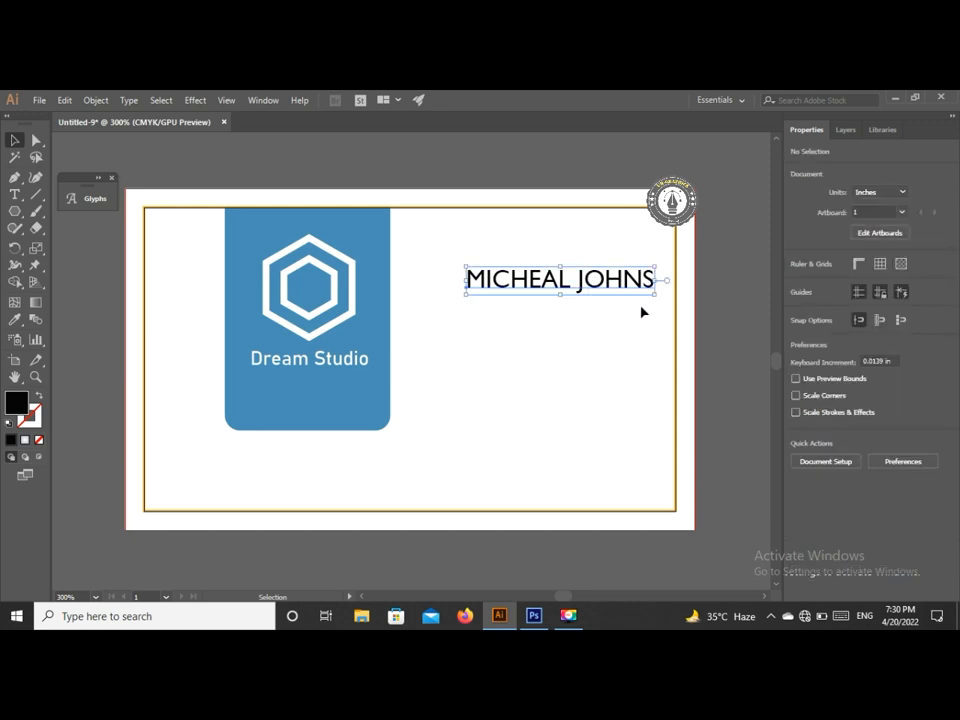
pyautogui.click(576, 243)
pyautogui.click(593, 282)
pyautogui.rightClick(593, 284)
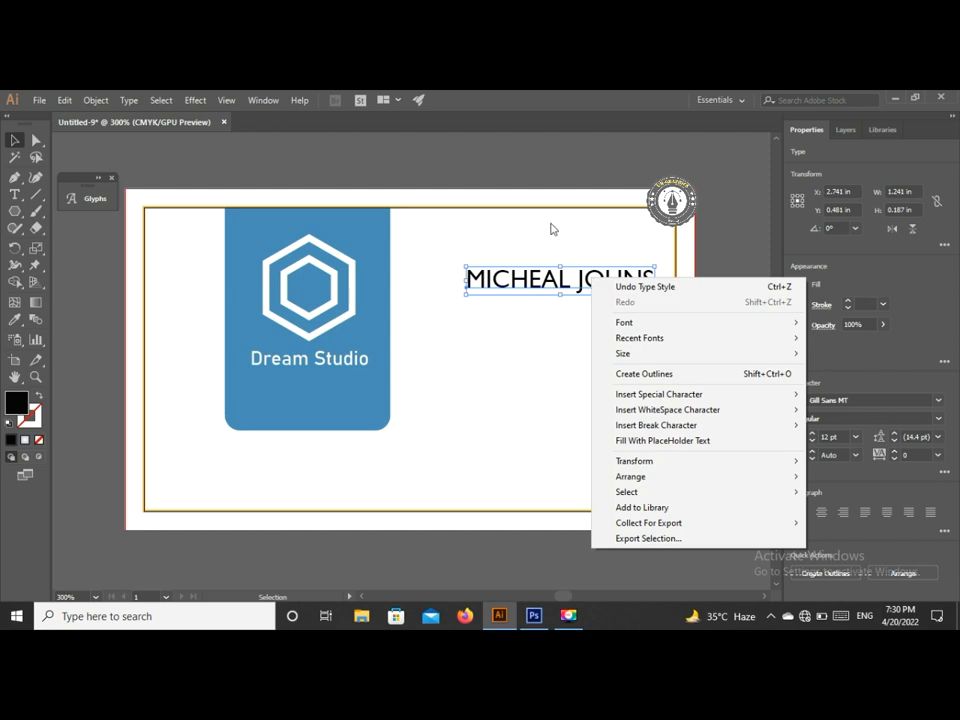
pyautogui.click(551, 228)
pyautogui.click(551, 228)
pyautogui.click(598, 286)
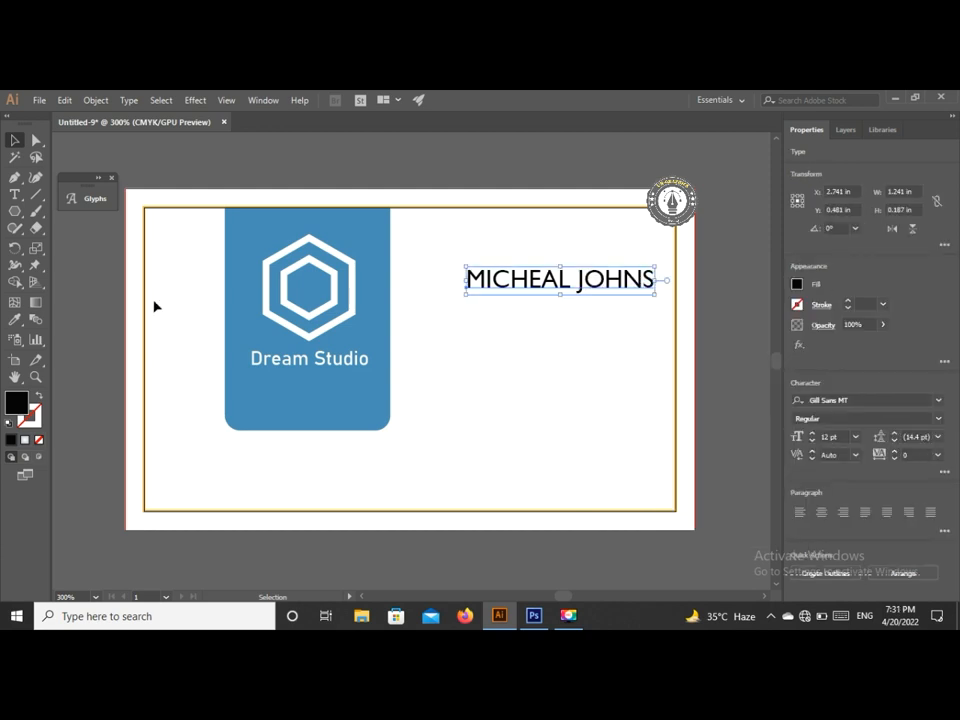
pyautogui.click(65, 101)
pyautogui.moveTo(96, 101)
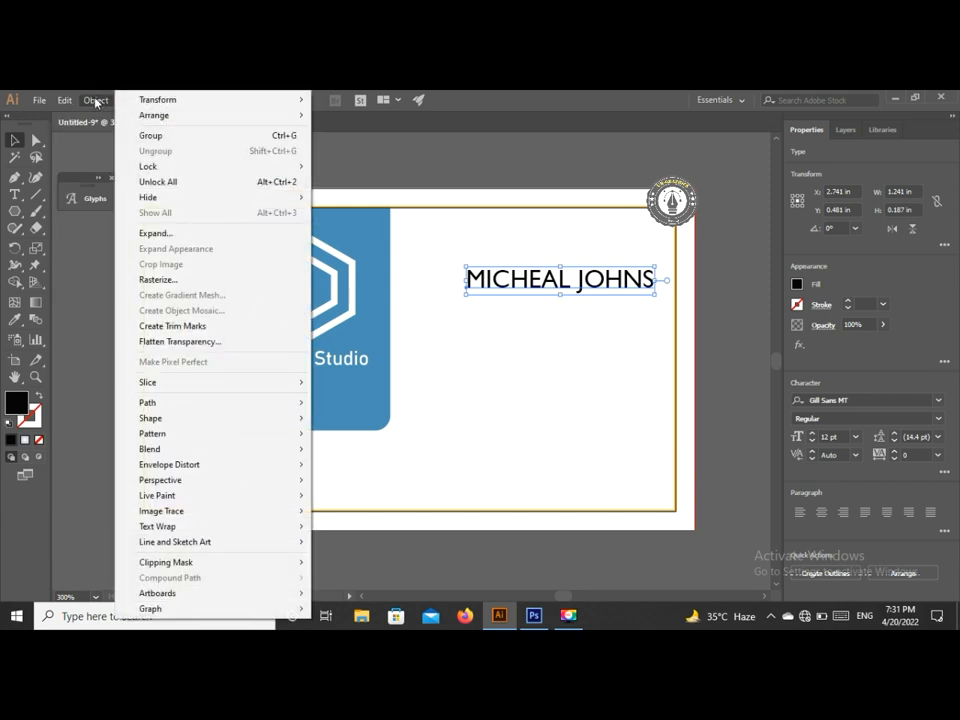
pyautogui.click(246, 235)
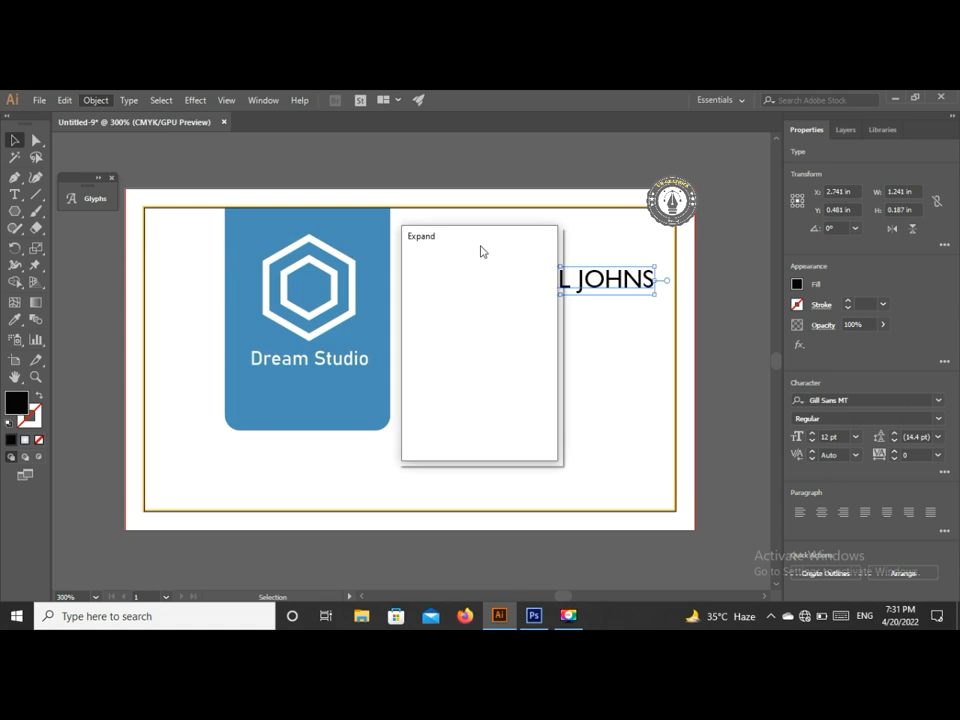
pyautogui.click(452, 431)
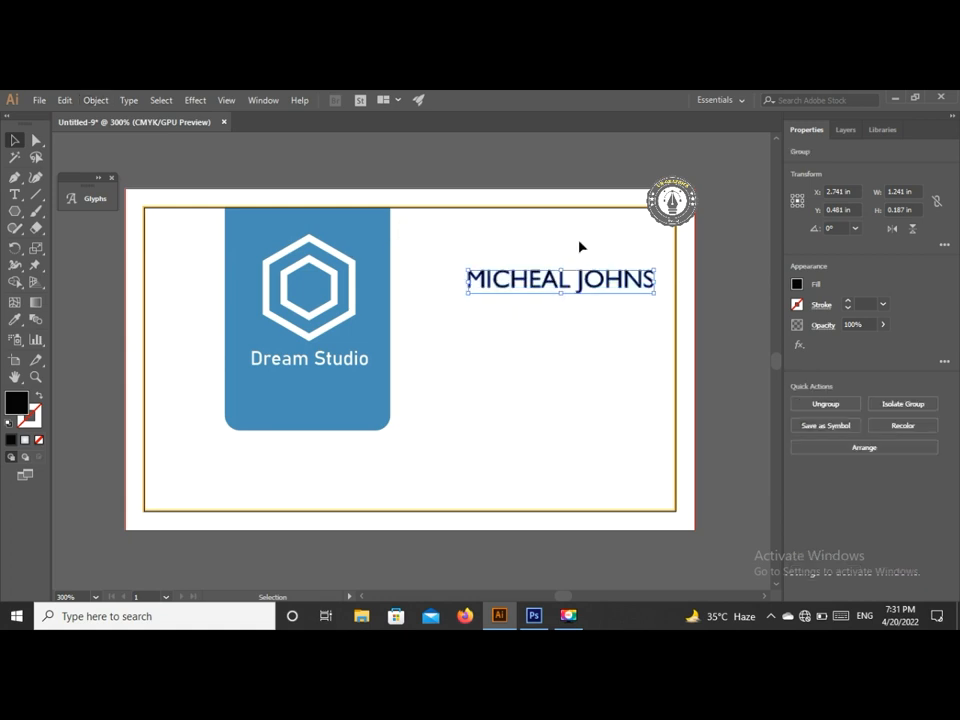
# - Ungroup the outlined letters and select the surname to give it a lighter weight
pyautogui.click(649, 308)
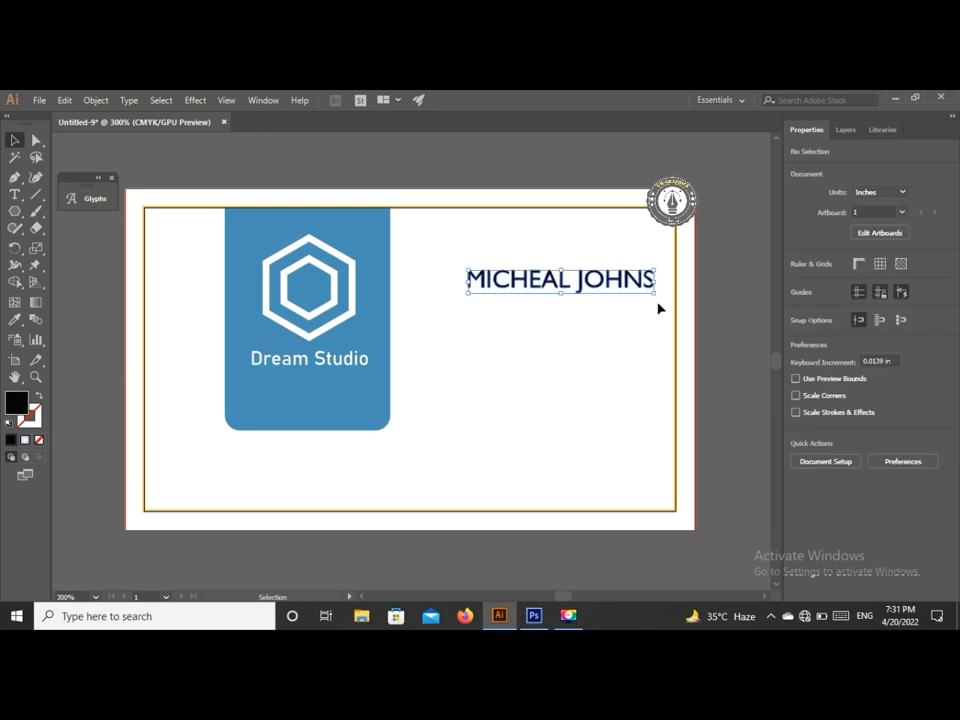
pyautogui.rightClick(612, 286)
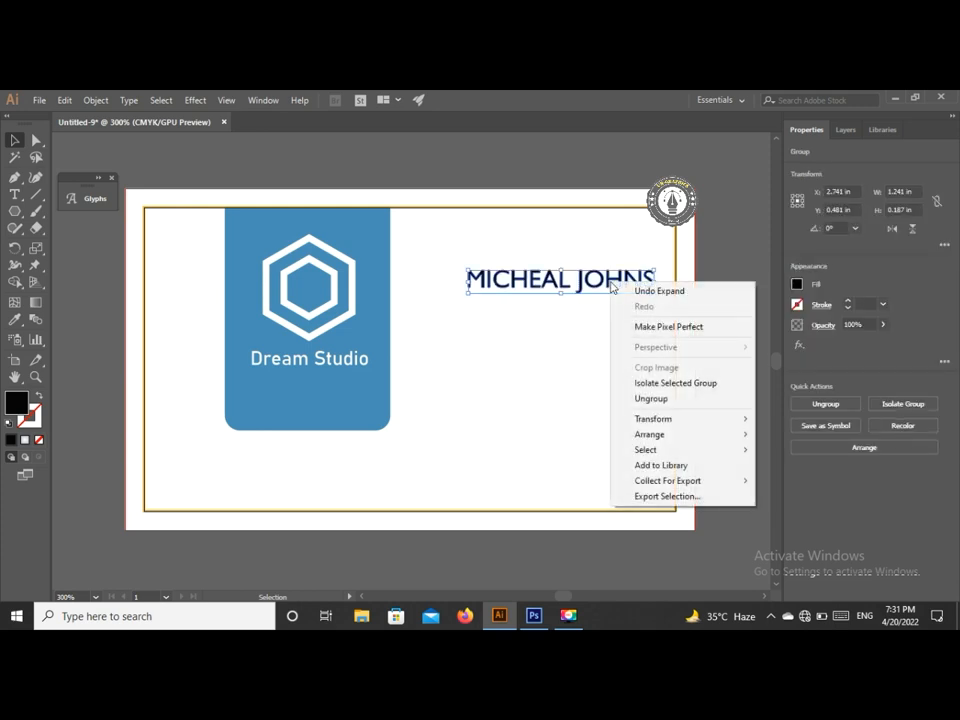
pyautogui.click(655, 397)
pyautogui.click(582, 395)
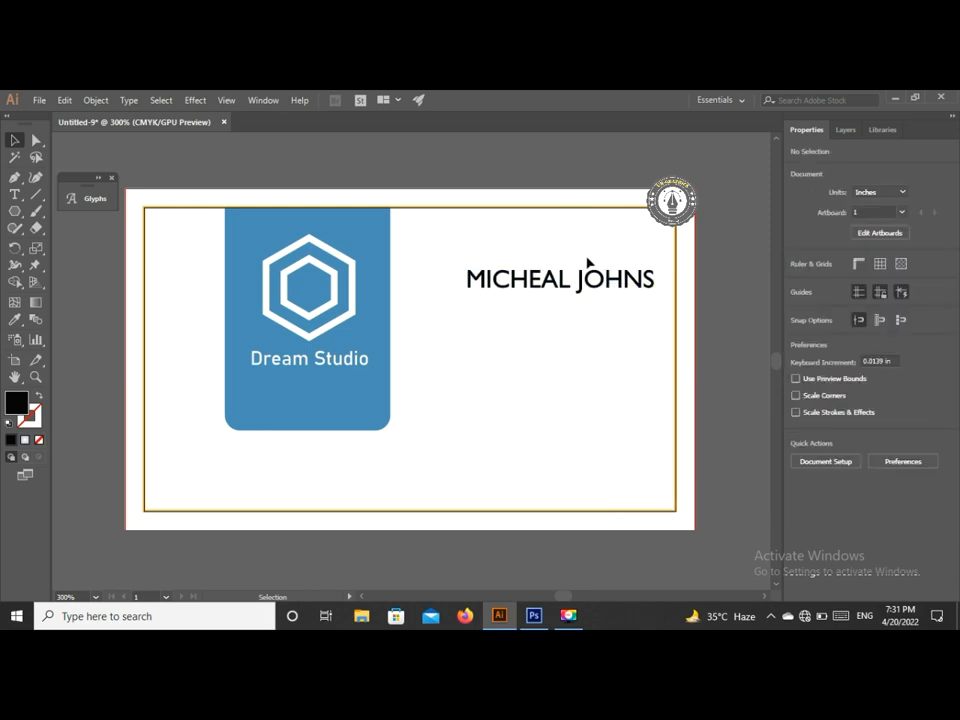
pyautogui.moveTo(597, 354); pyautogui.dragTo(658, 293)
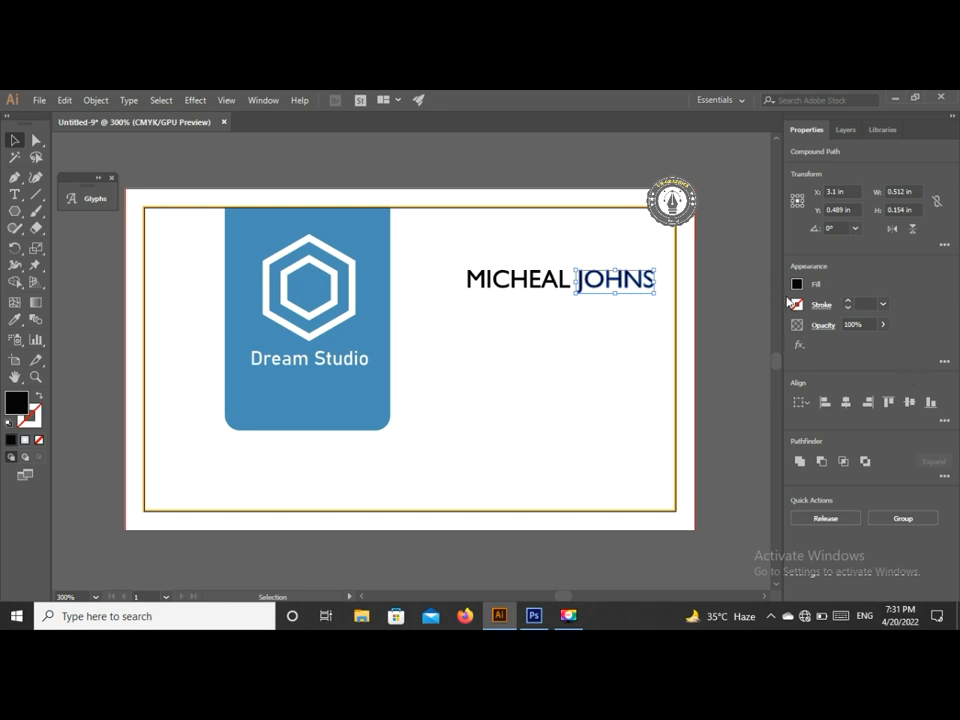
pyautogui.click(634, 315)
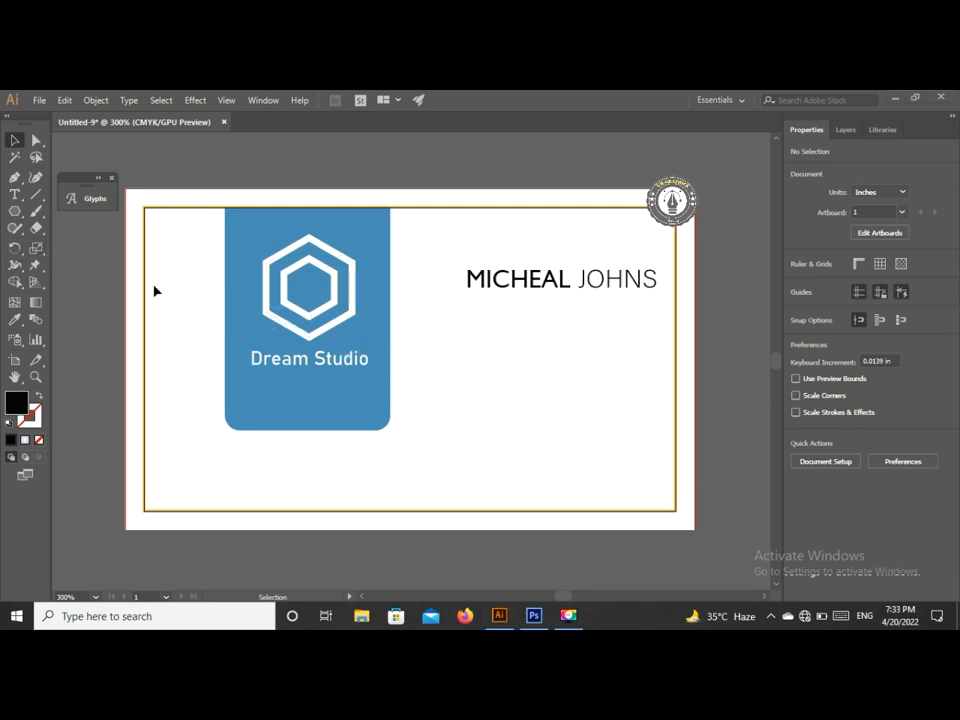
pyautogui.click(15, 196)
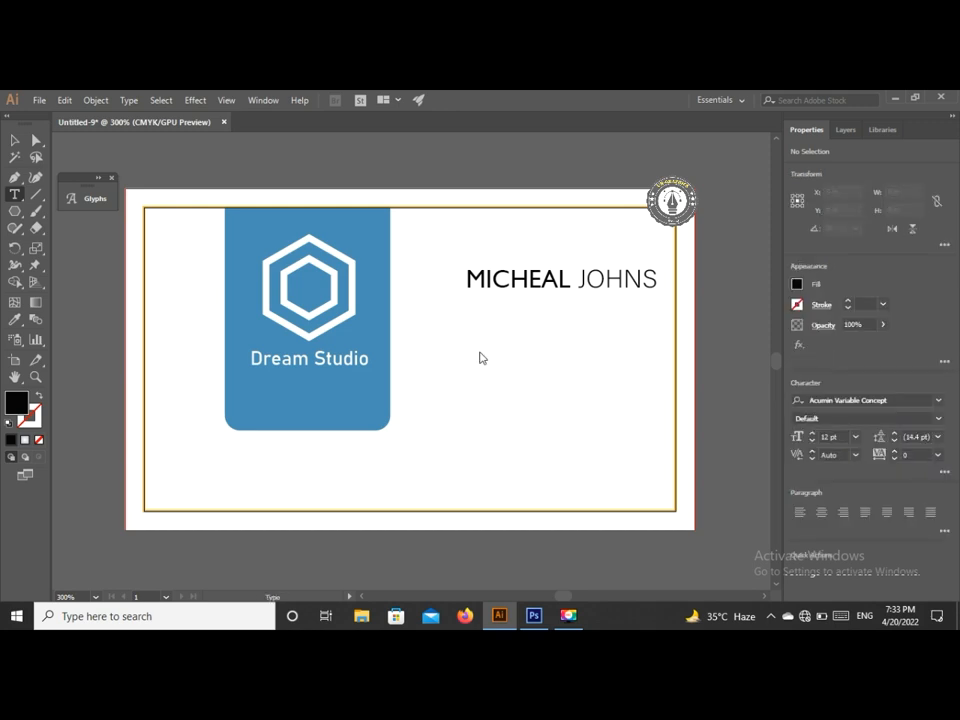
# - Add a 'Graphic Designer' title under the name and scale it down to about 7.4 pt
pyautogui.click(480, 350)
pyautogui.press('BackSpace')
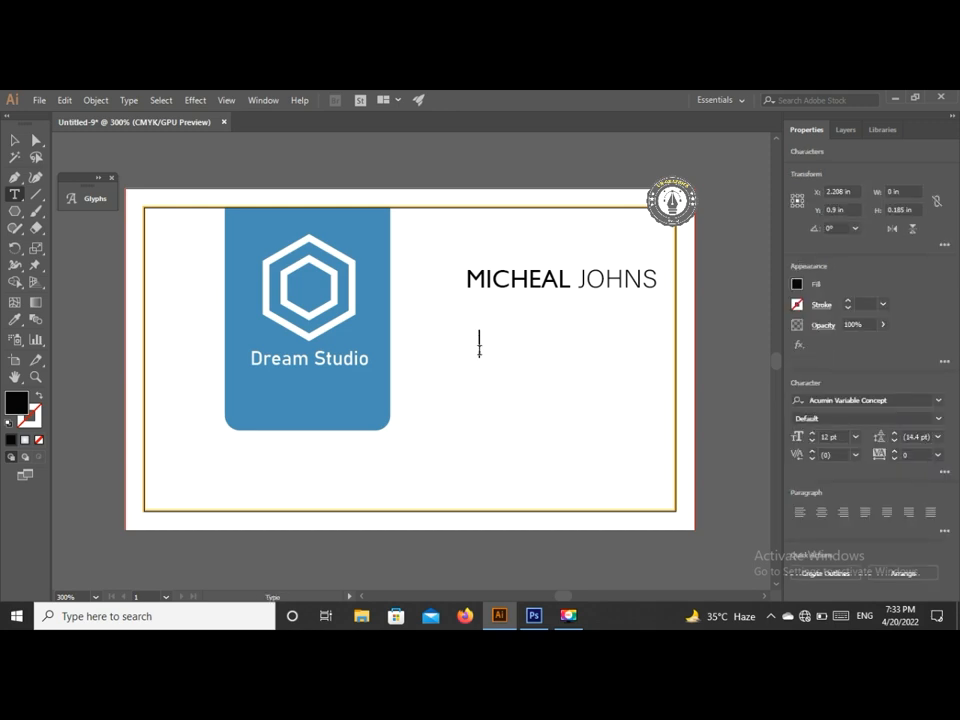
pyautogui.write('Graphic Desig')
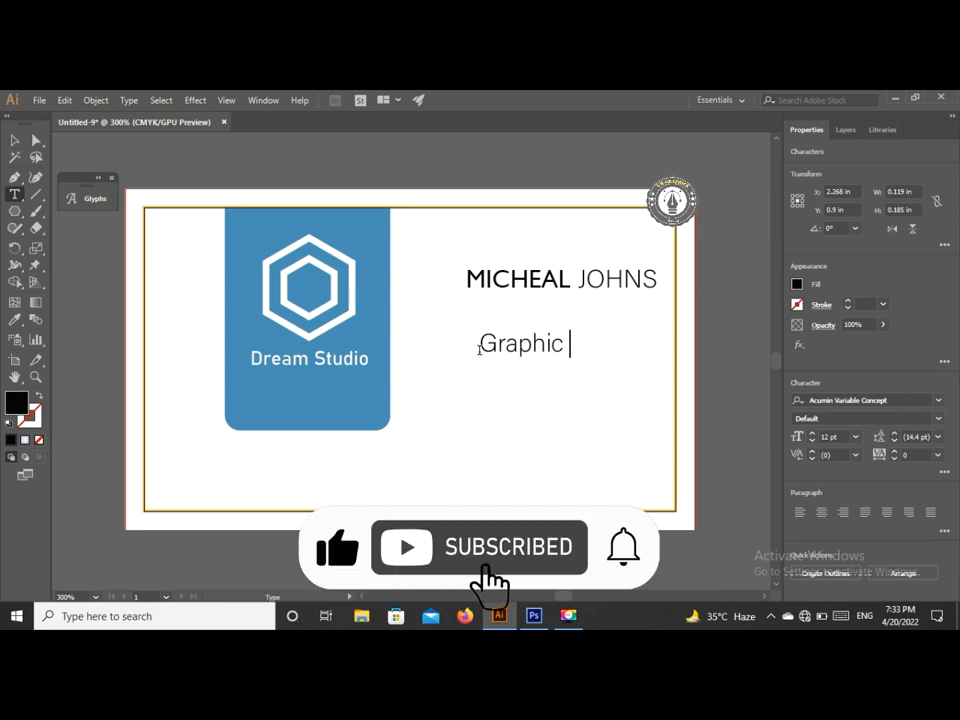
pyautogui.write('ner')
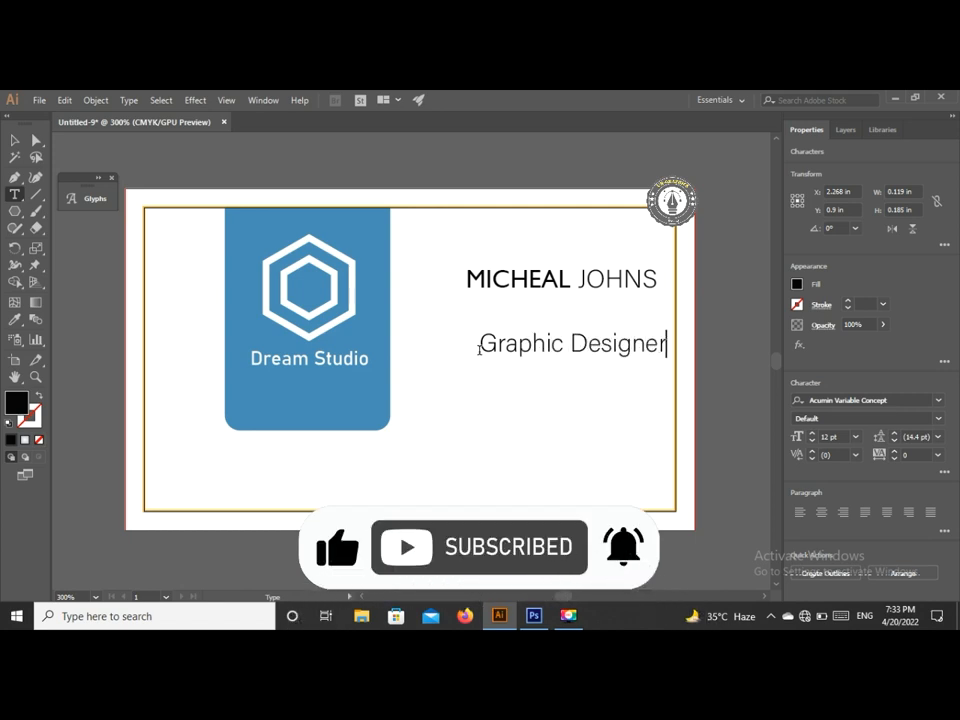
pyautogui.press('Escape')
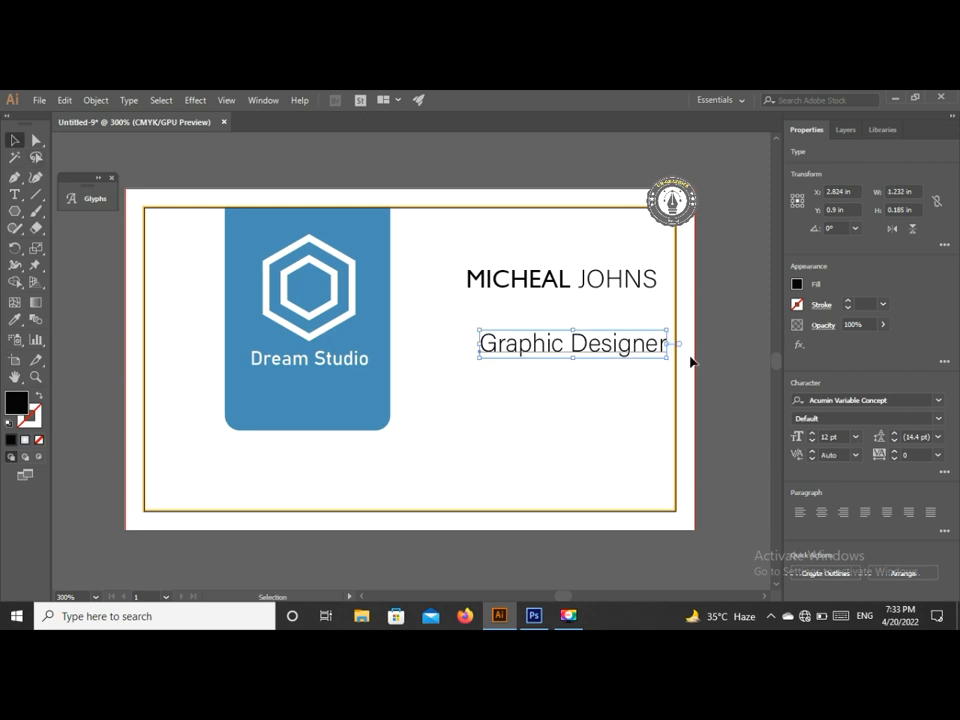
pyautogui.moveTo(668, 360); pyautogui.dragTo(540, 320)
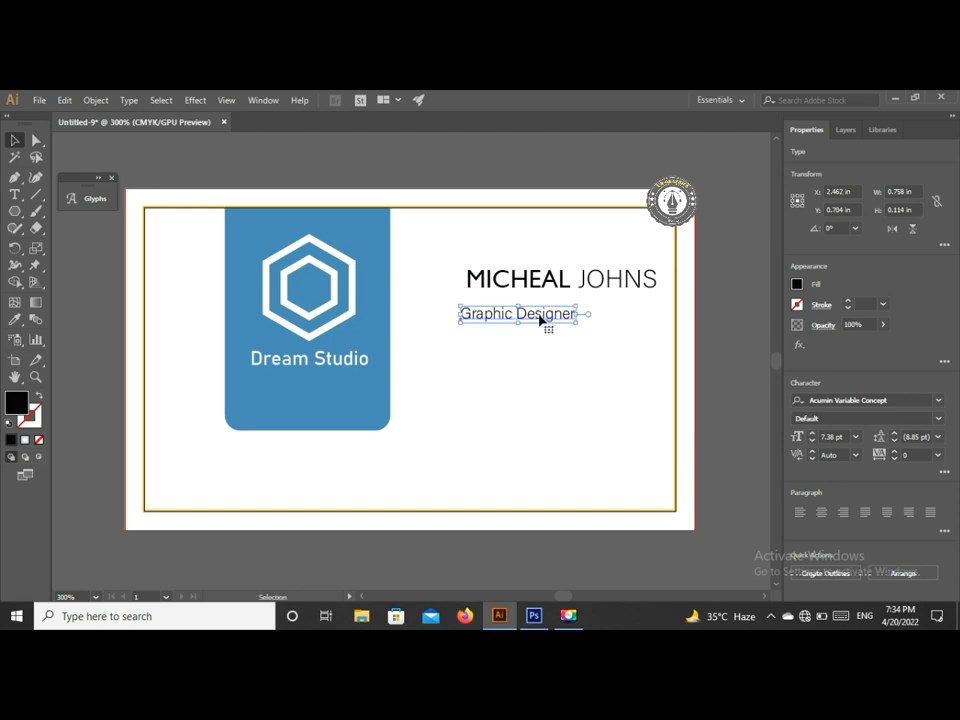
pyautogui.click(37, 195)
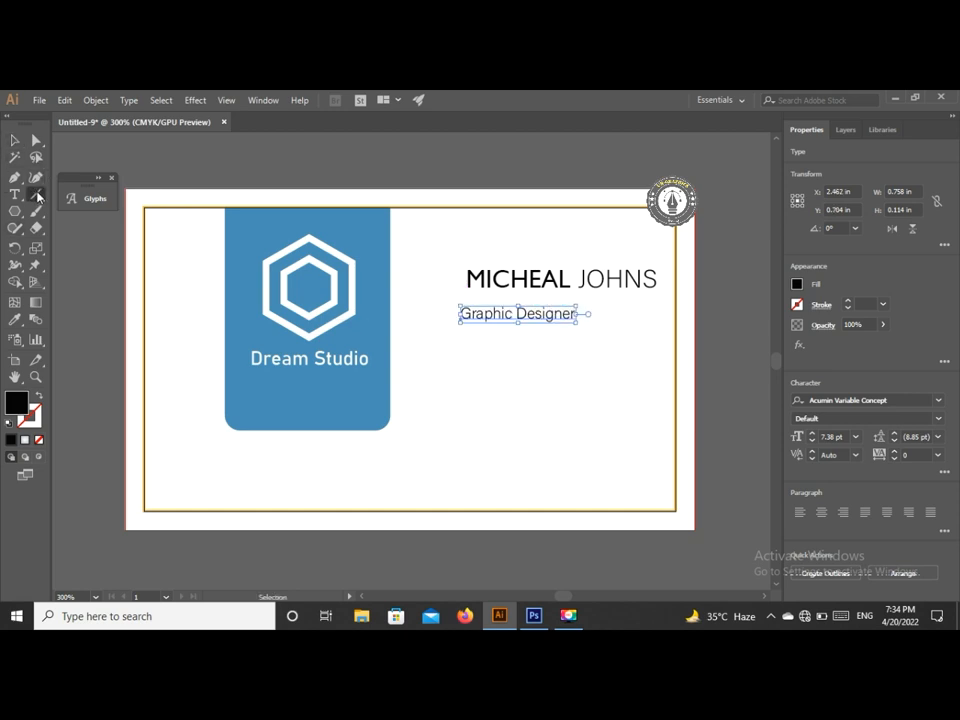
# - Draw a black 0.75 pt line from the title to the right border, nudged slightly down
pyautogui.moveTo(581, 314); pyautogui.dragTo(675, 317)
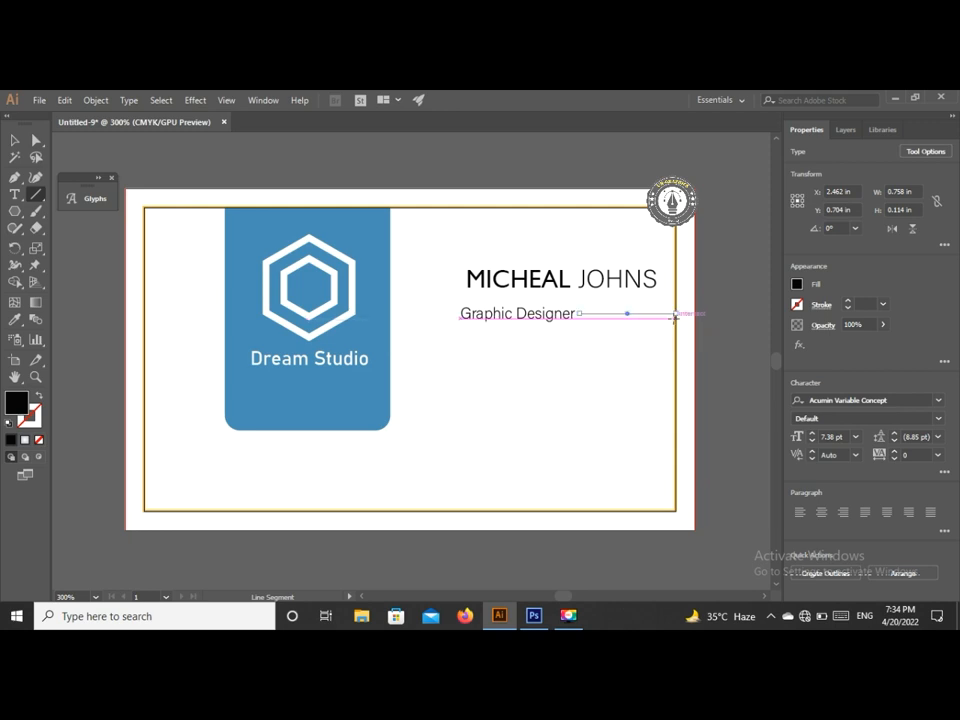
pyautogui.click(848, 304)
pyautogui.click(848, 301)
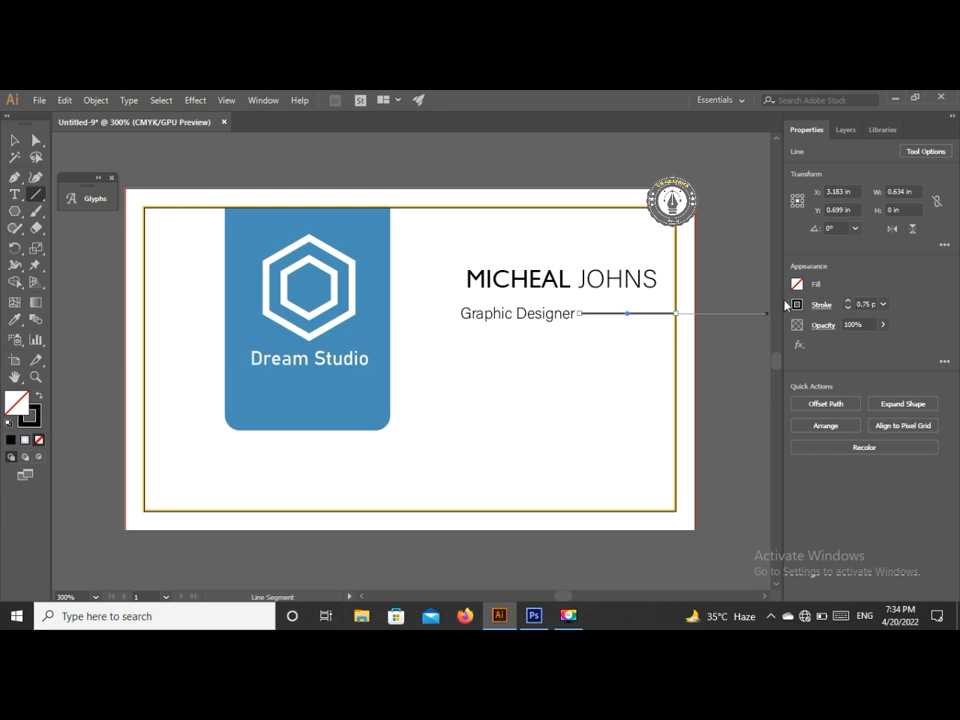
pyautogui.click(797, 304)
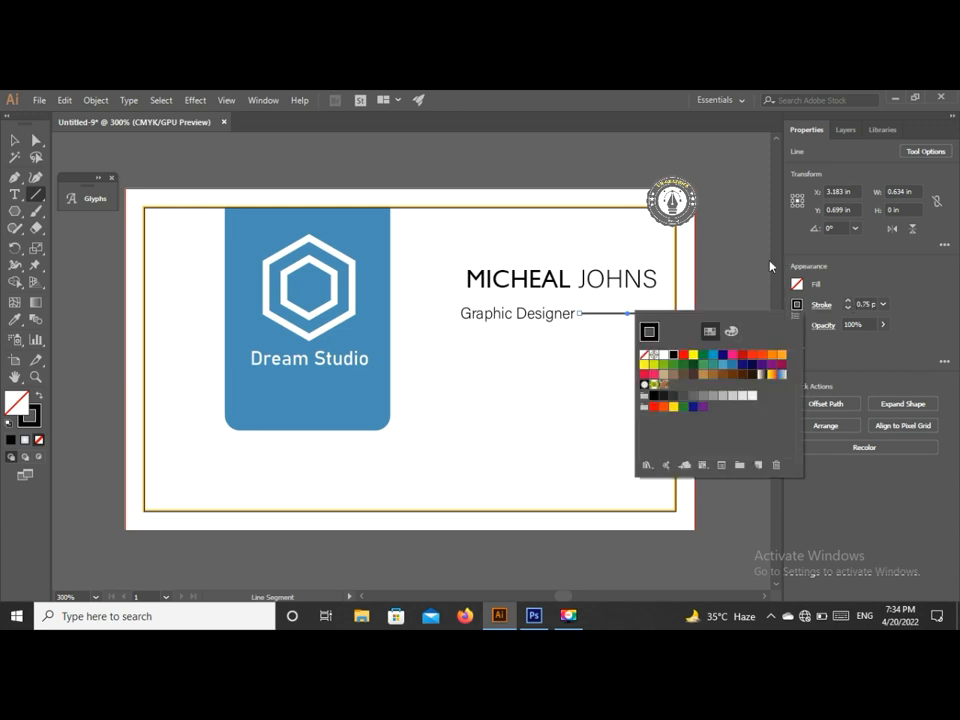
pyautogui.click(772, 266)
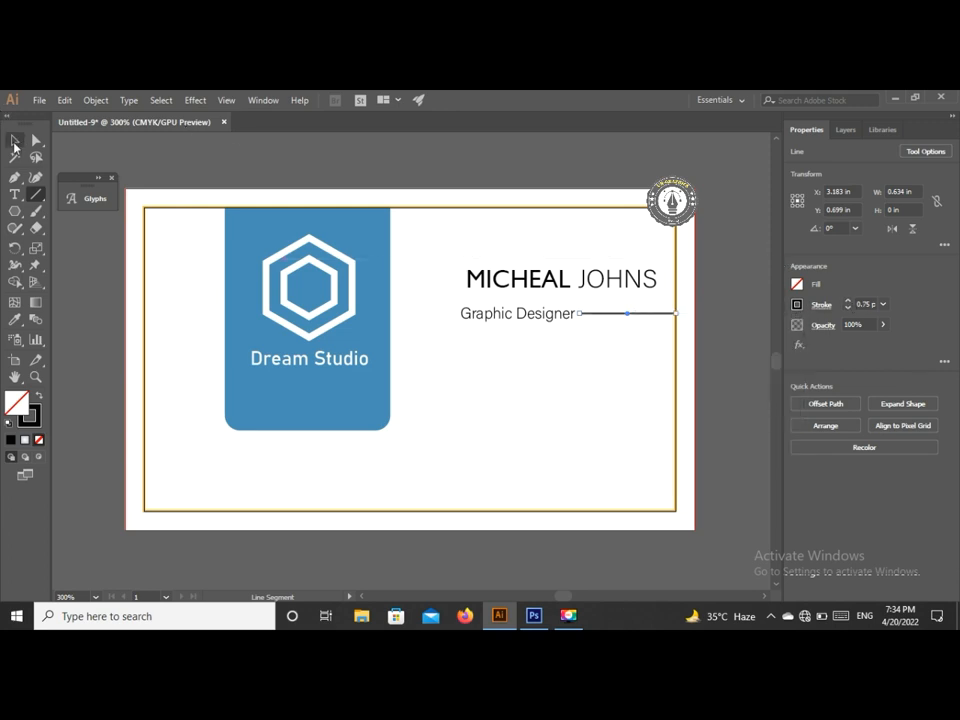
pyautogui.click(14, 142)
pyautogui.press('Down')
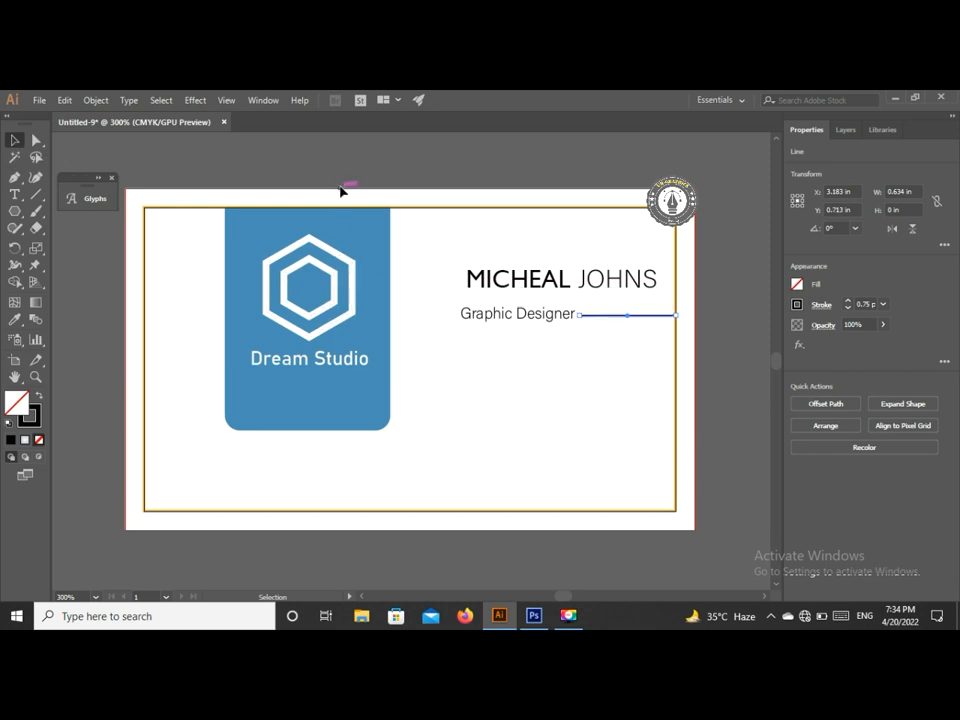
pyautogui.click(416, 210)
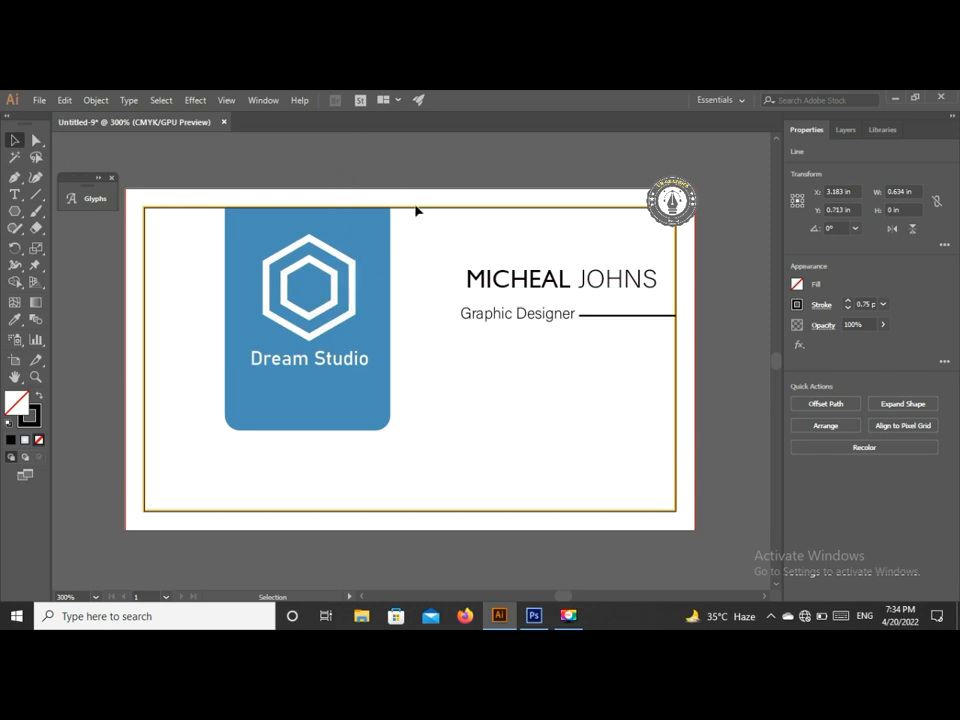
# - Color the Graphic Designer title with the logo panel's blue using the Eyedropper
pyautogui.click(517, 314)
pyautogui.click(15, 320)
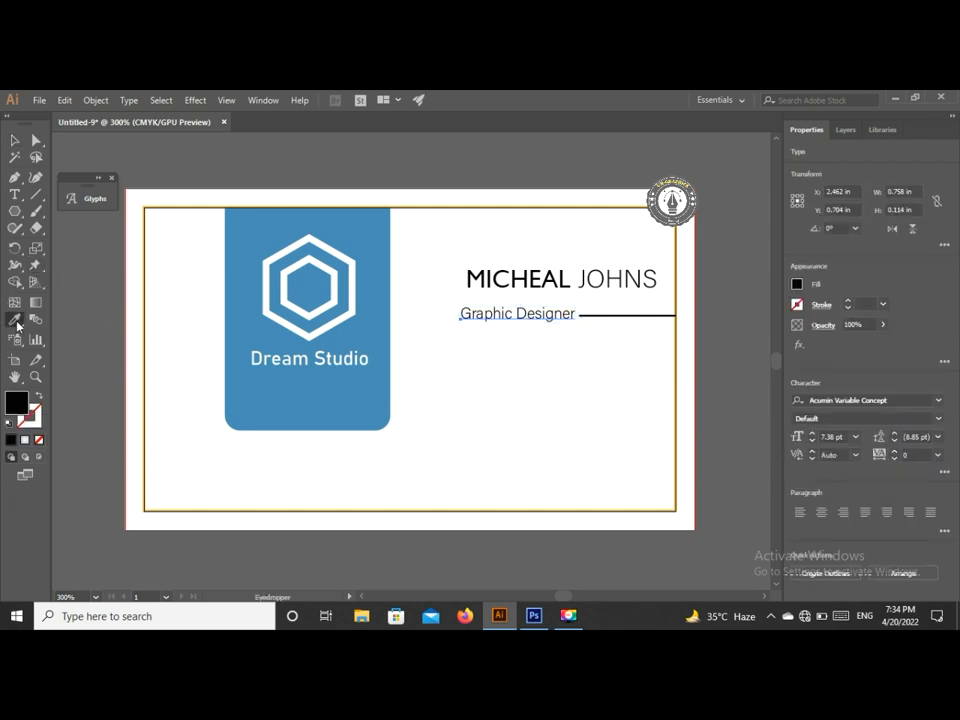
pyautogui.click(363, 384)
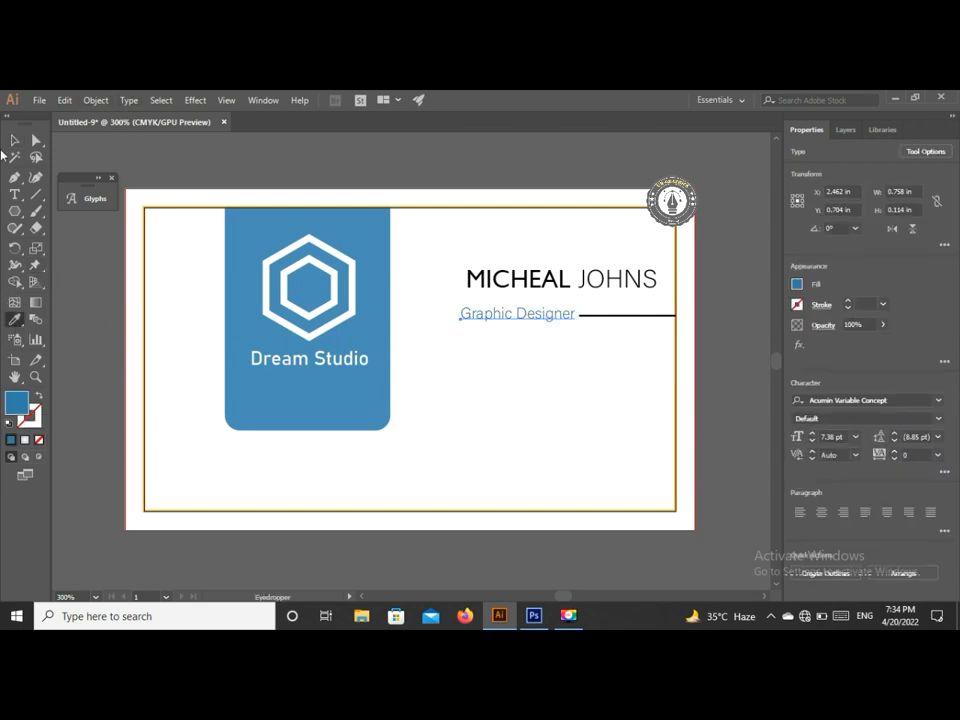
pyautogui.click(16, 142)
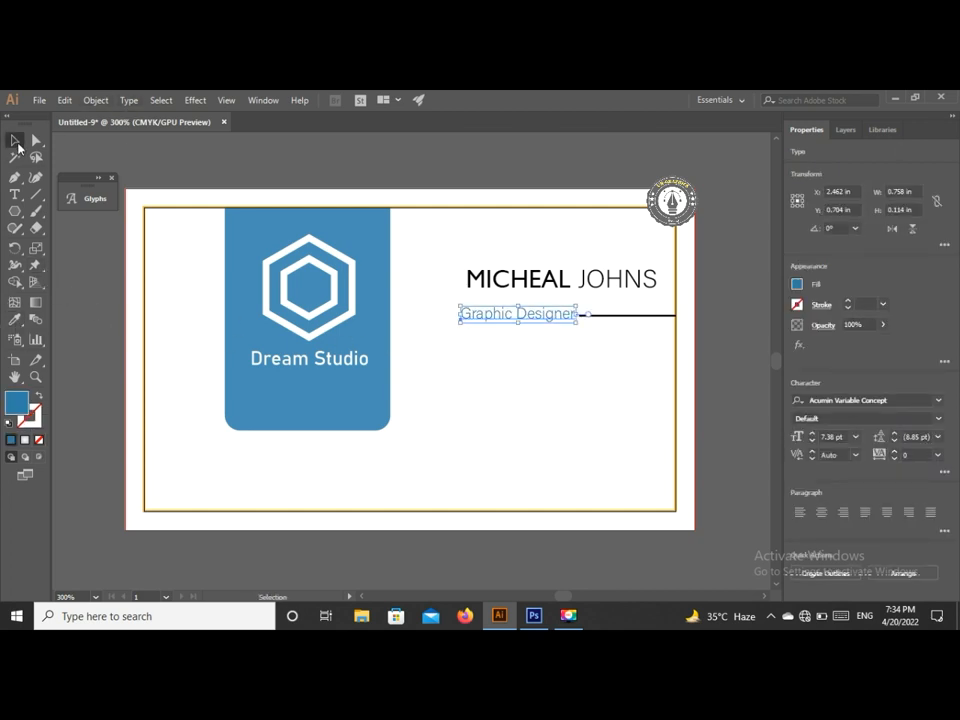
pyautogui.click(453, 186)
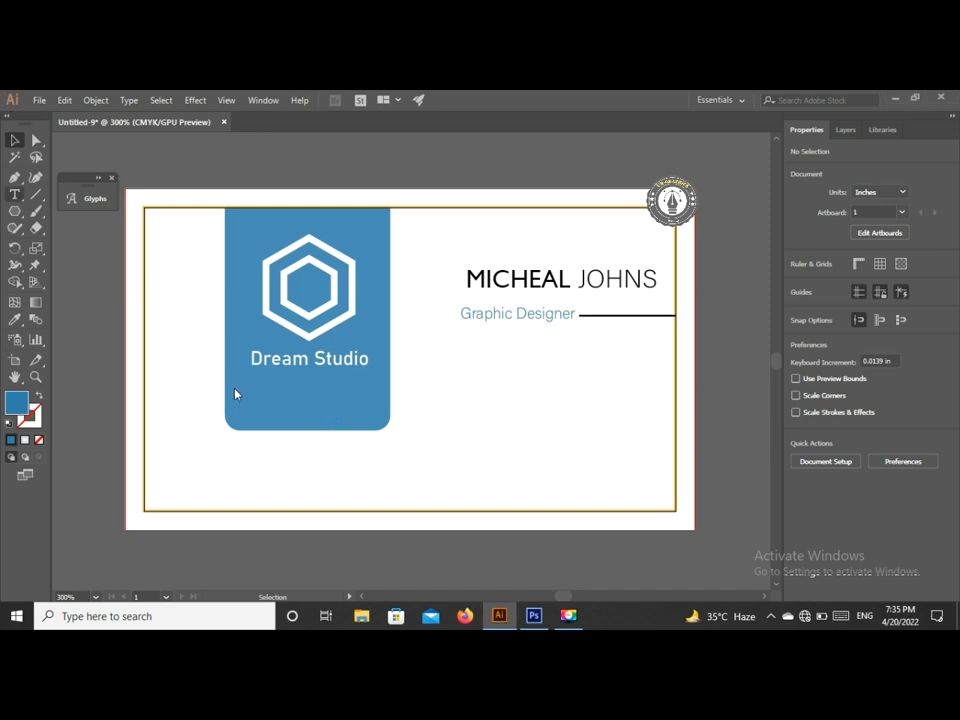
# - Type the 'Graphic Print Designs' tagline, shrink it to about 7.4 pt and move it onto the blue panel's bottom
pyautogui.press('t')
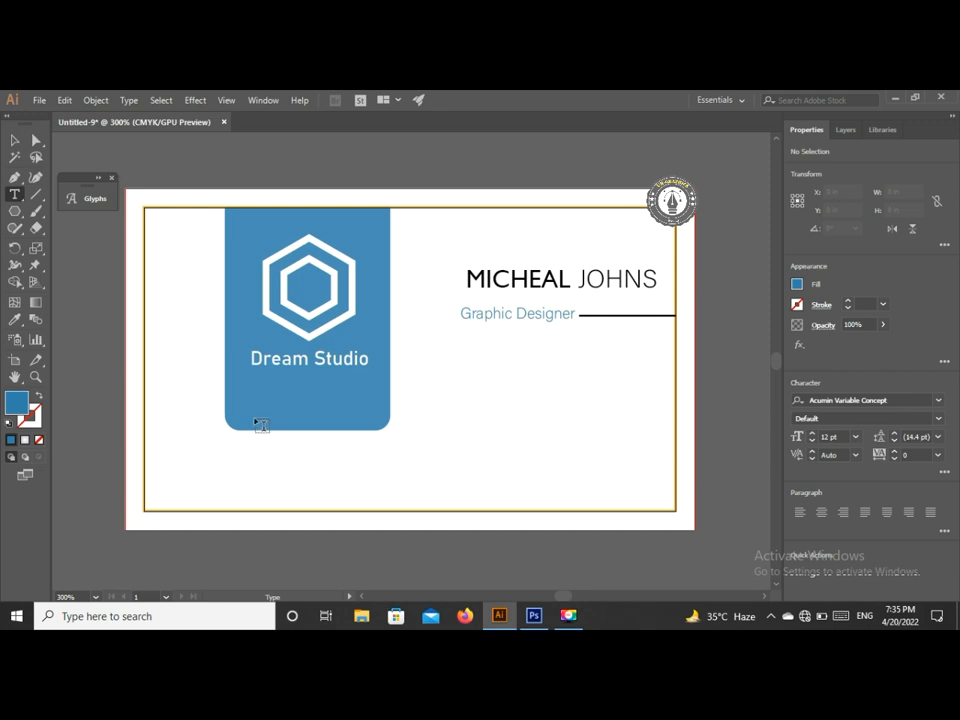
pyautogui.click(232, 447)
pyautogui.press('BackSpace')
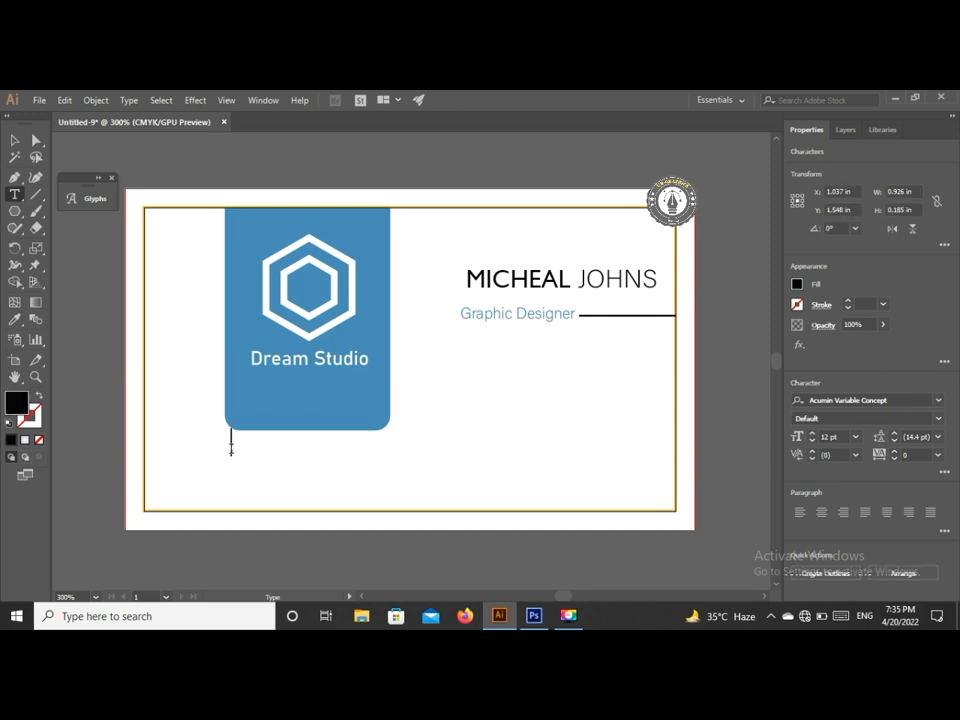
pyautogui.write('Graphioc')
pyautogui.press('BackSpace')
pyautogui.press('BackSpace')
pyautogui.press('BackSpace')
pyautogui.write('c Pr')
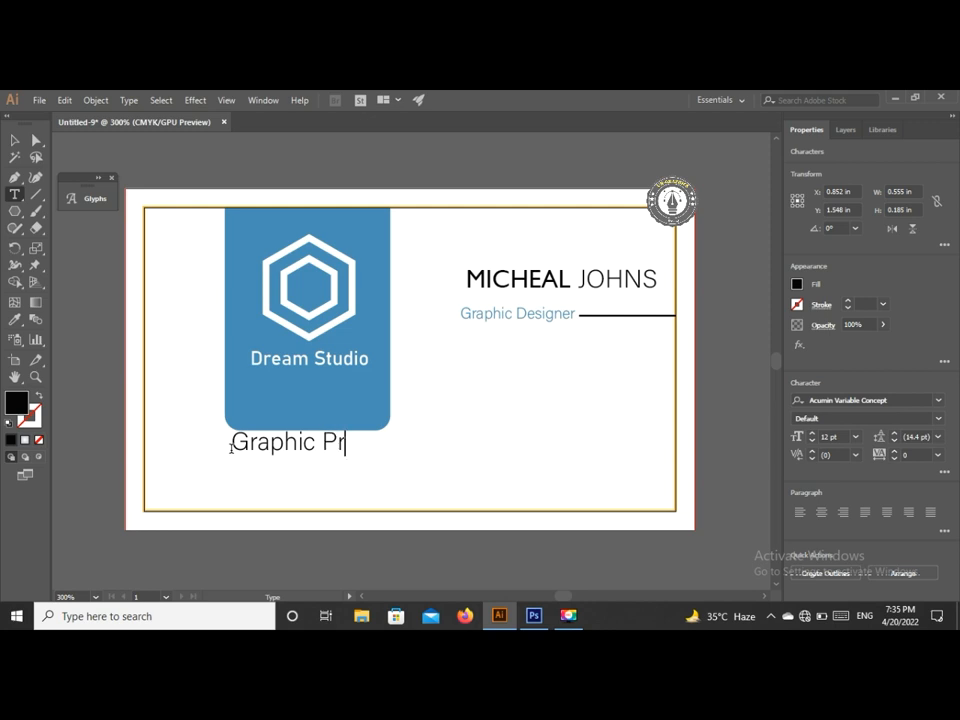
pyautogui.write('int Desi')
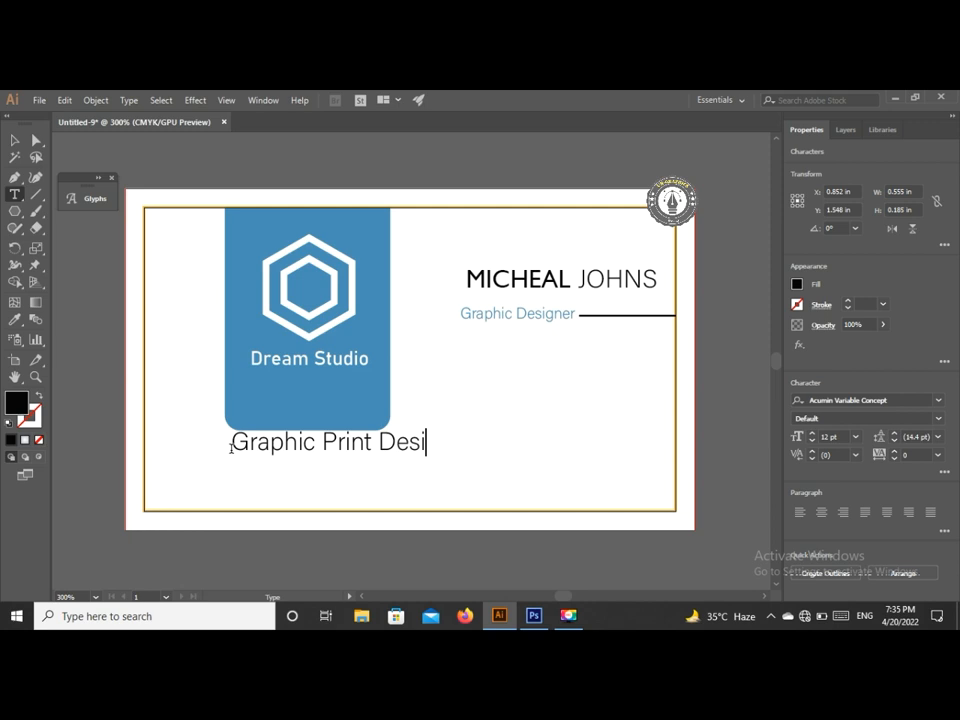
pyautogui.write('gns')
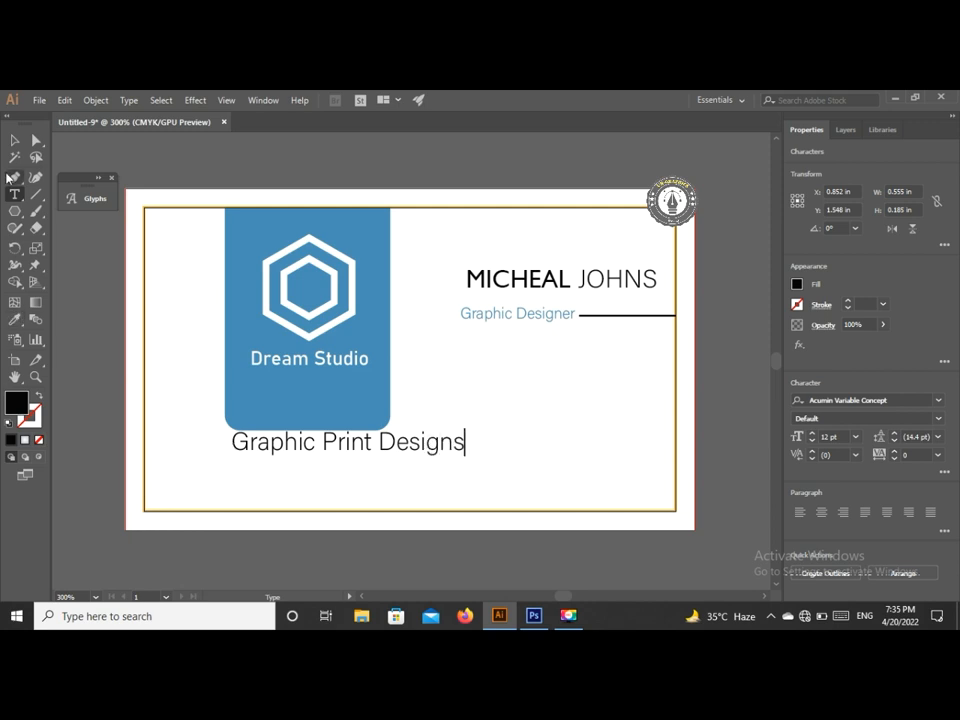
pyautogui.click(14, 140)
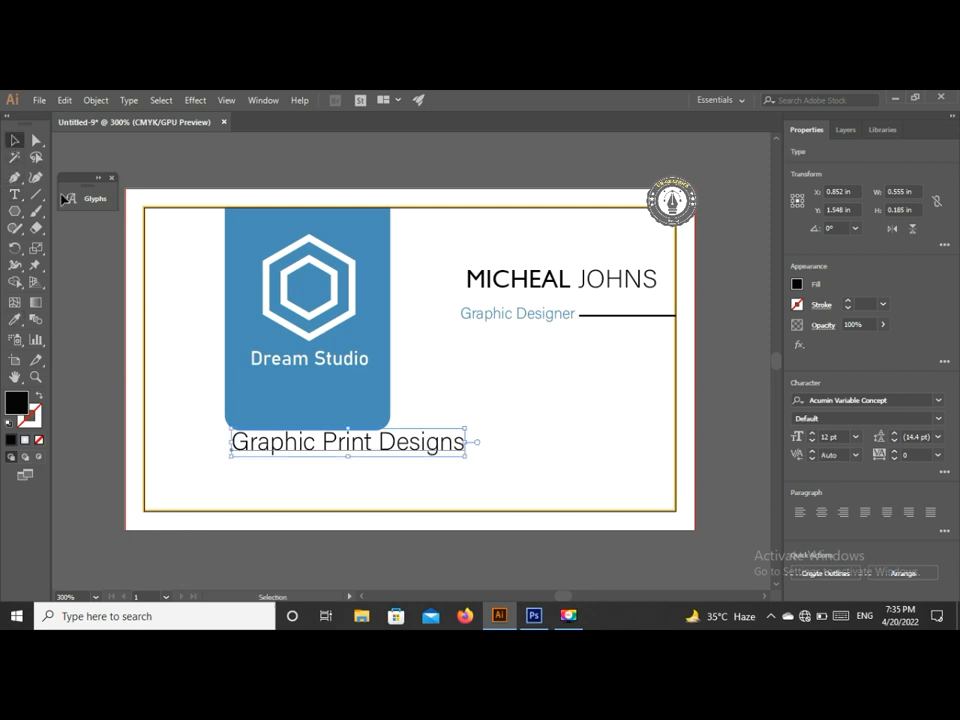
pyautogui.moveTo(467, 457)
pyautogui.mouseDown()
pyautogui.moveTo(450, 444)
pyautogui.moveTo(454, 452)
pyautogui.mouseUp()
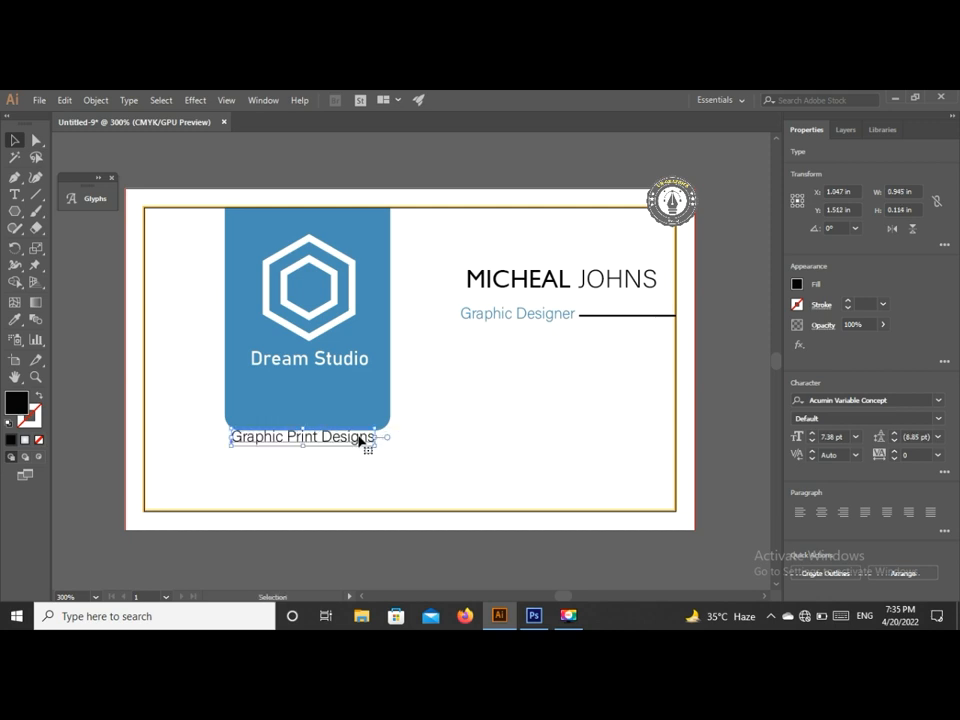
pyautogui.moveTo(356, 446); pyautogui.dragTo(360, 429)
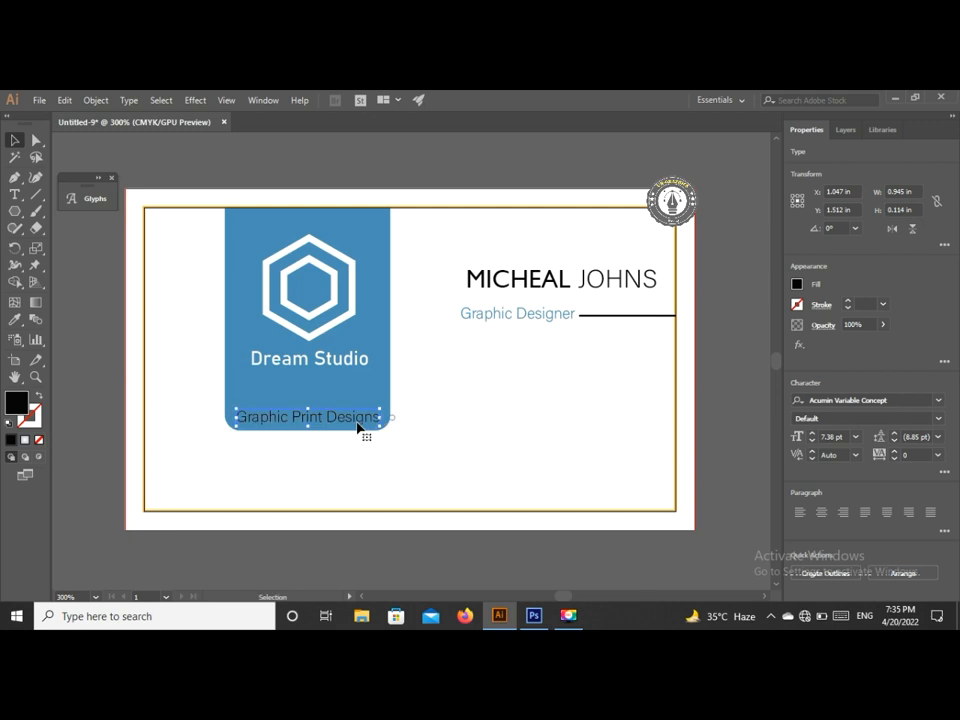
pyautogui.click(14, 194)
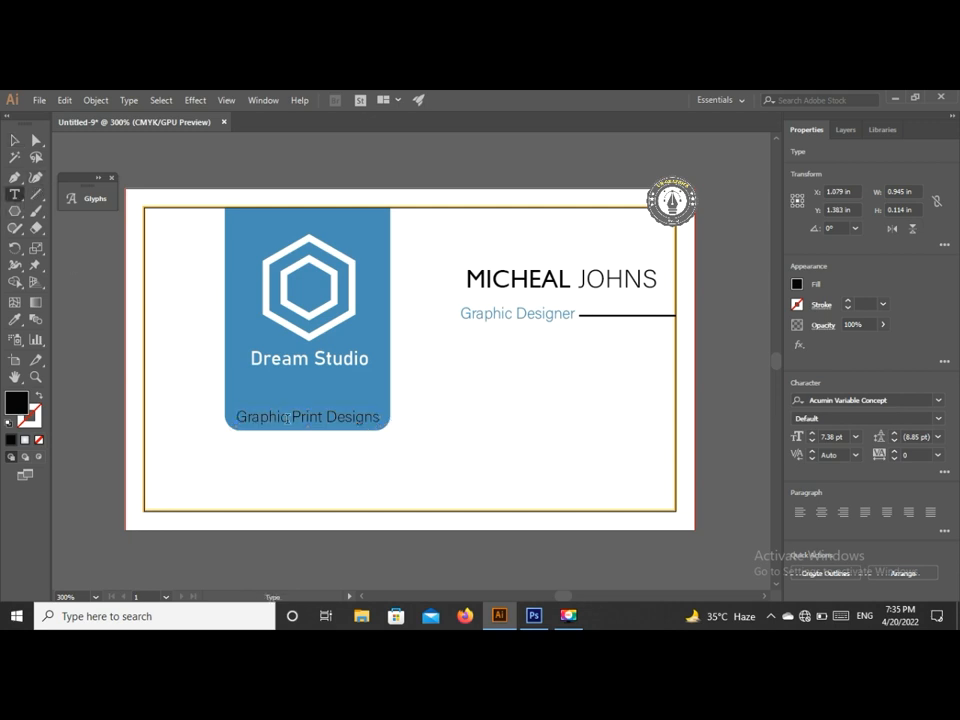
# - Punctuate the tagline as 'Graphic. Print. Designs' and shift it slightly left
pyautogui.click(288, 417)
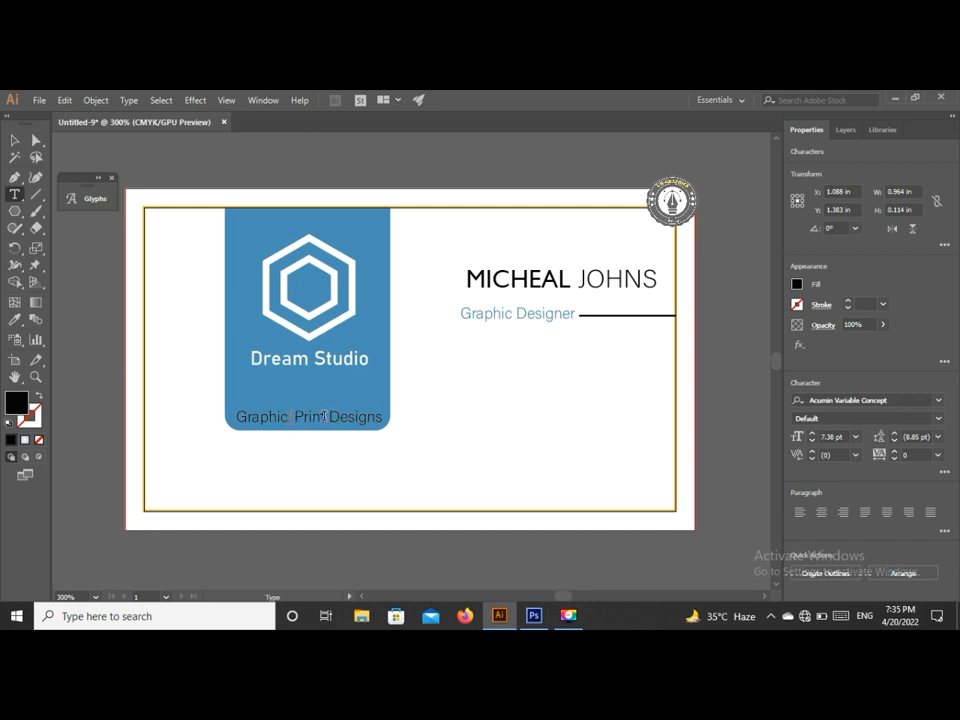
pyautogui.click(323, 416)
pyautogui.click(14, 140)
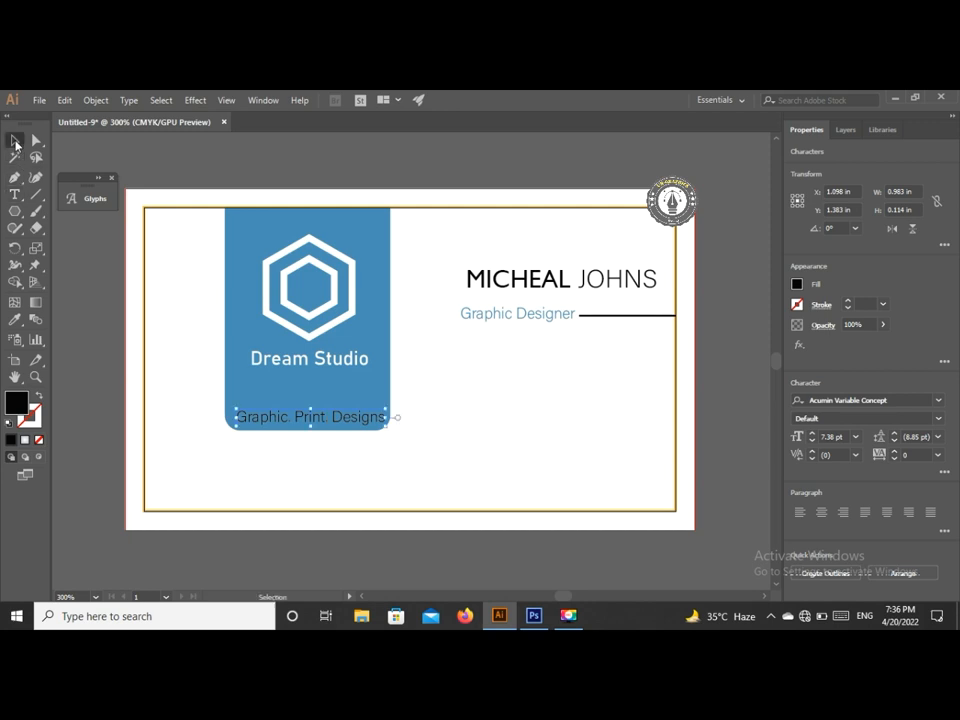
pyautogui.moveTo(377, 433); pyautogui.dragTo(372, 428)
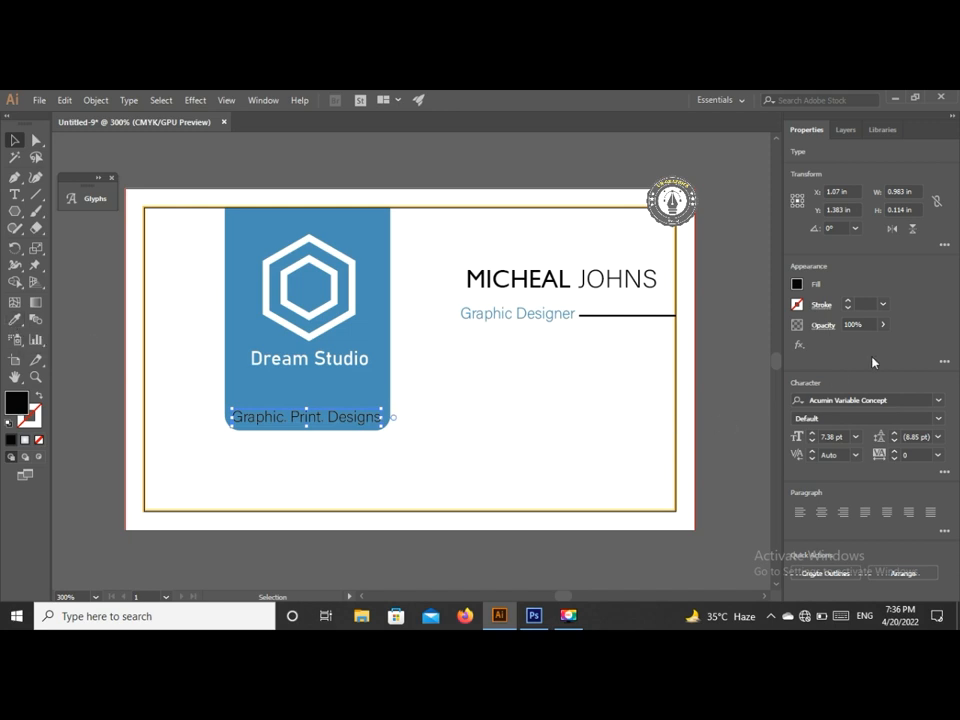
# - Fill the tagline white and paste in the three social icons
pyautogui.click(798, 285)
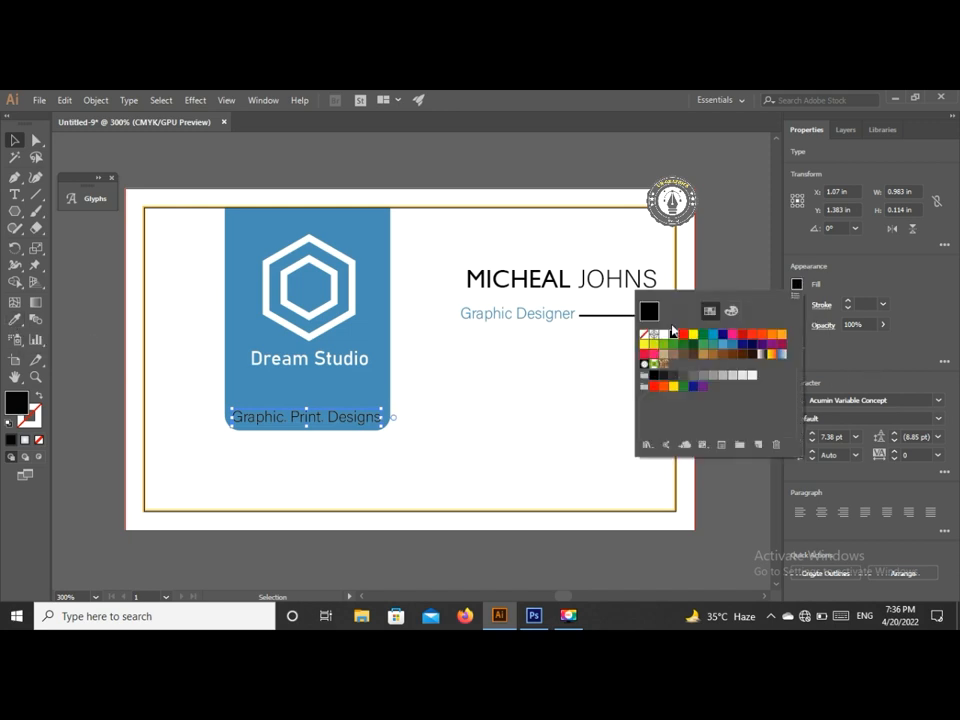
pyautogui.click(663, 335)
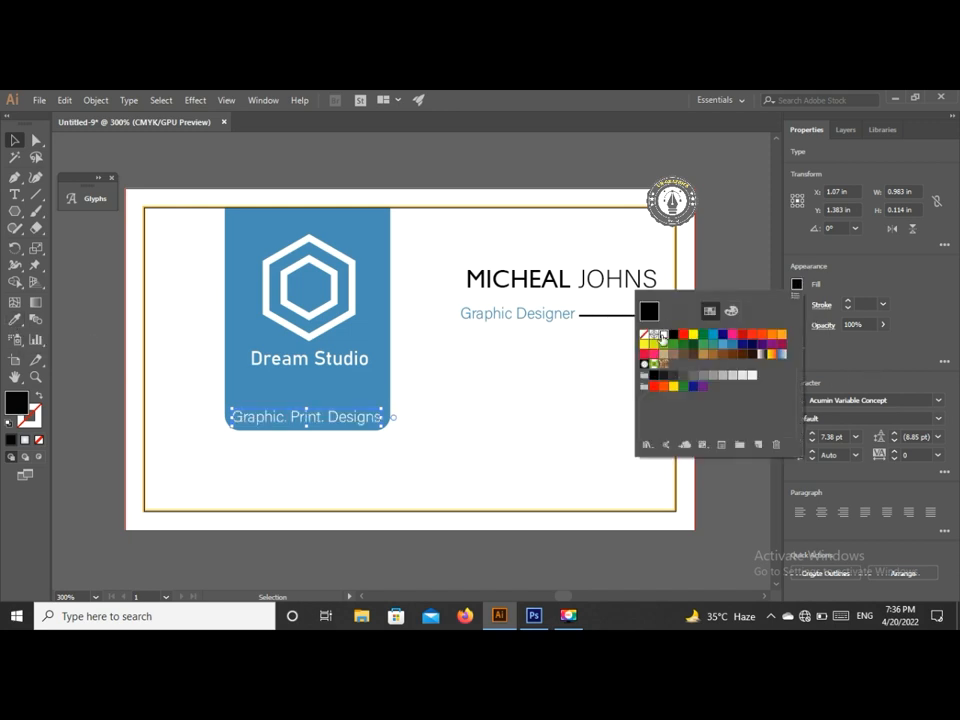
pyautogui.click(737, 246)
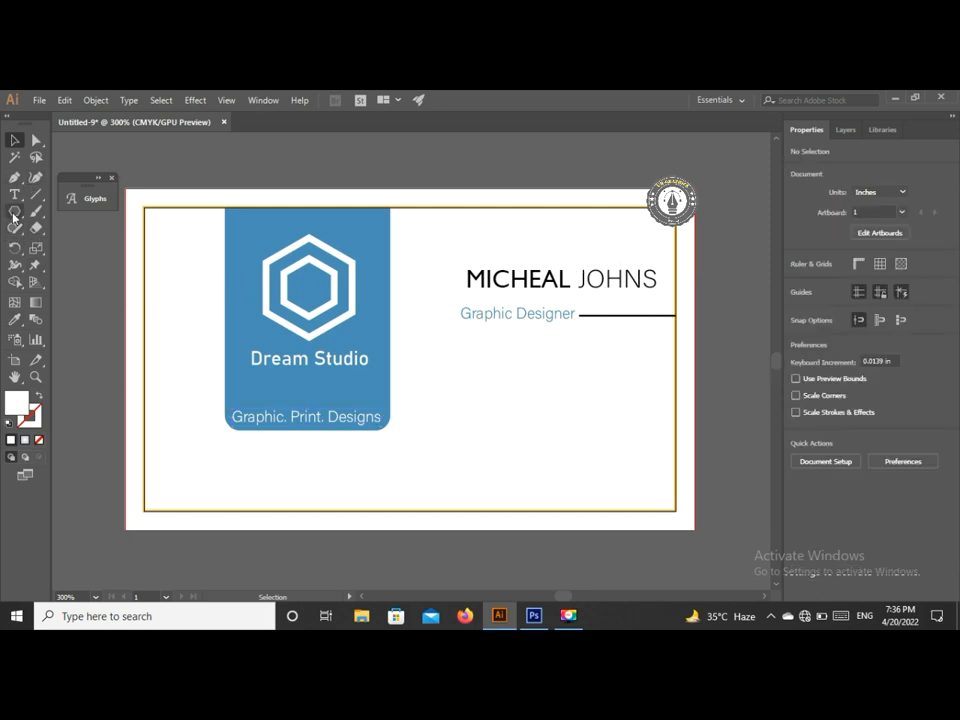
pyautogui.press('a')
pyautogui.hotkey('ctrl', 'v')
# - Shrink the WhatsApp, Facebook and location icon group into a compact column below the title
pyautogui.moveTo(428, 352); pyautogui.dragTo(505, 403)
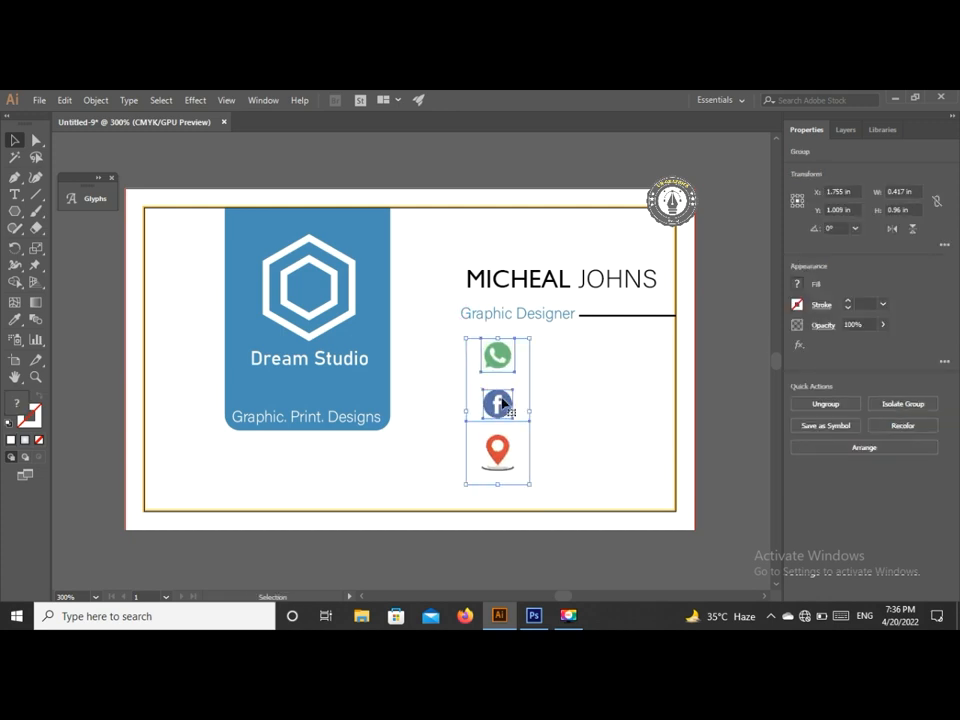
pyautogui.moveTo(529, 487); pyautogui.dragTo(538, 448)
pyautogui.moveTo(488, 393); pyautogui.dragTo(506, 435)
pyautogui.click(733, 366)
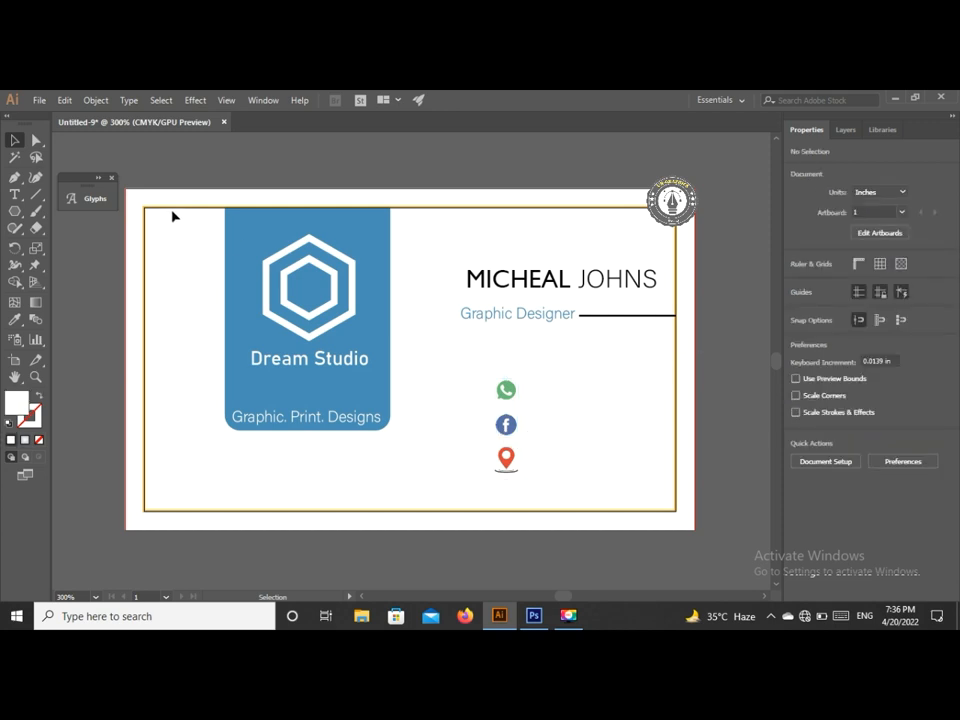
# - Draw a thin rectangle beside the WhatsApp icon and fill it with cyan blue
pyautogui.click(16, 186)
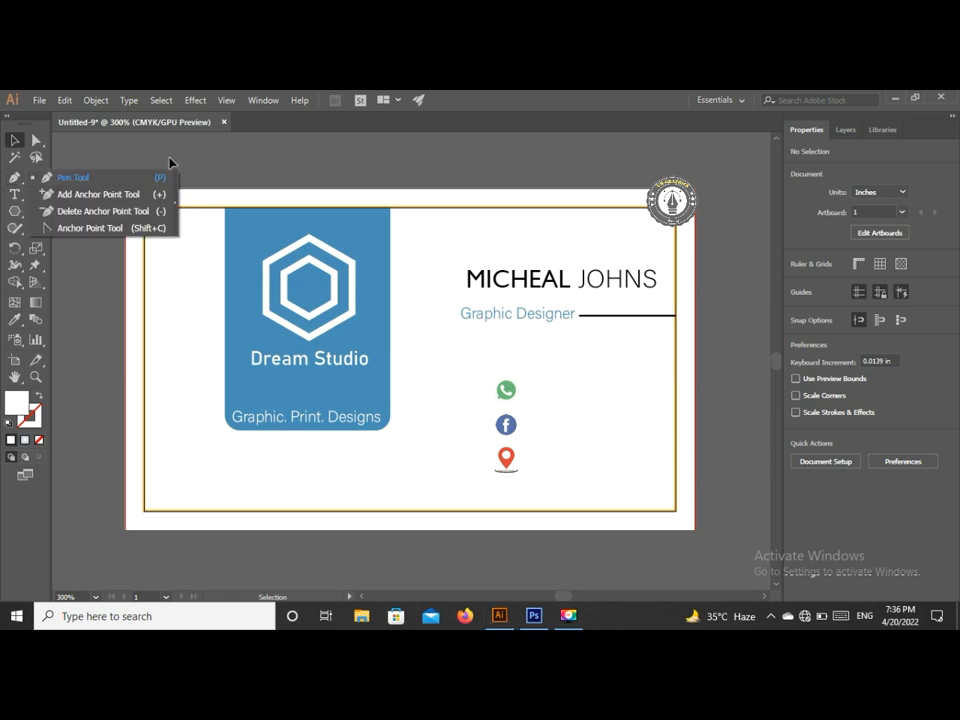
pyautogui.click(16, 214)
pyautogui.click(16, 214)
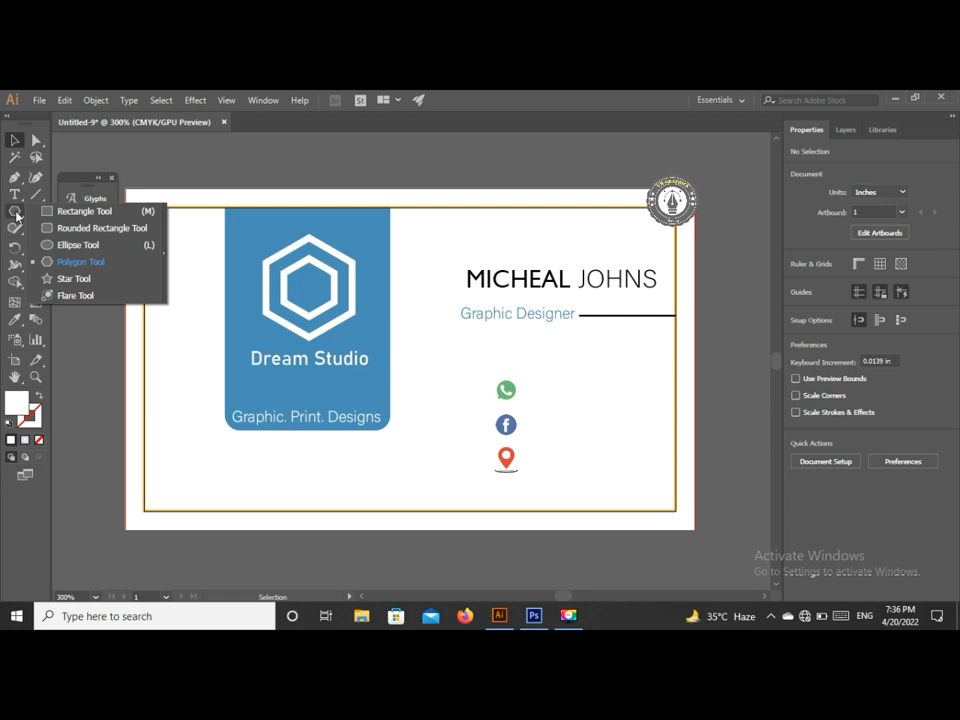
pyautogui.click(76, 211)
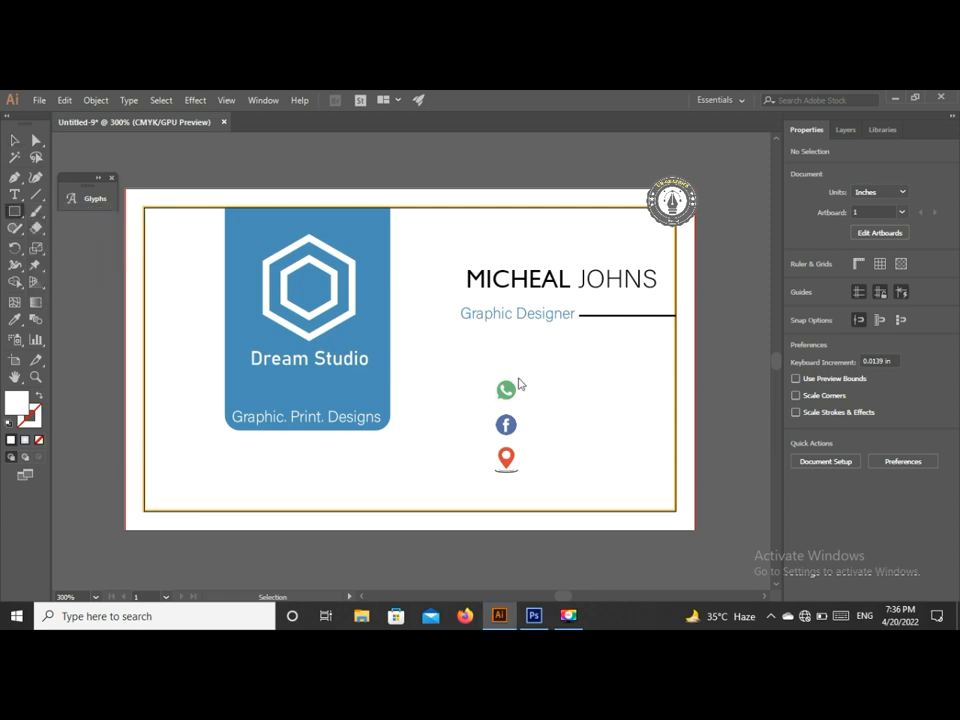
pyautogui.moveTo(531, 385); pyautogui.dragTo(671, 398)
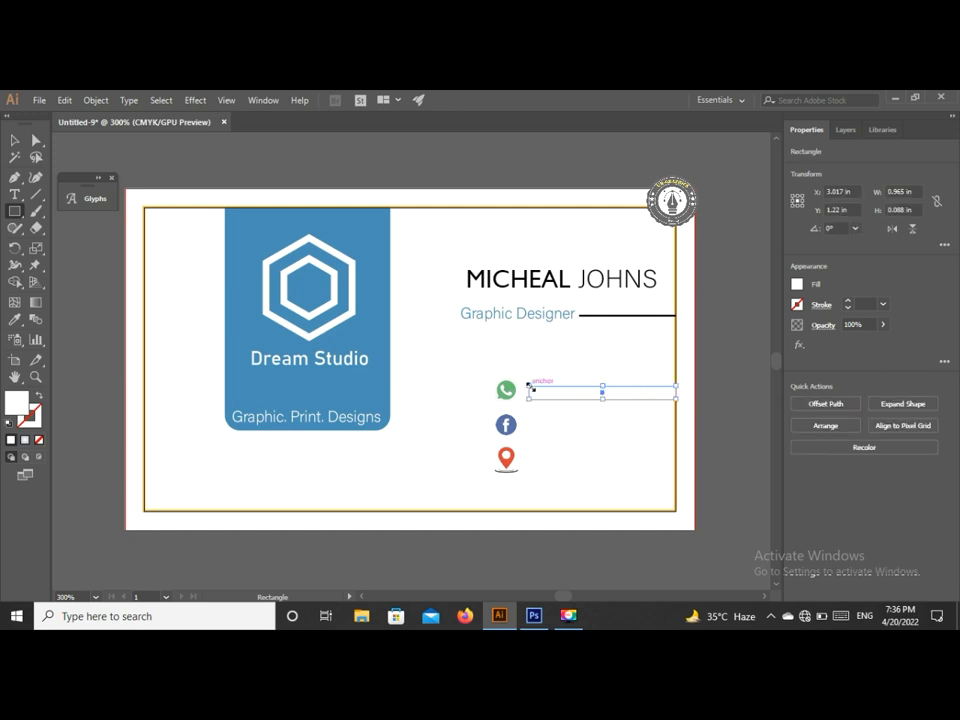
pyautogui.moveTo(529, 385); pyautogui.dragTo(526, 381)
pyautogui.click(15, 140)
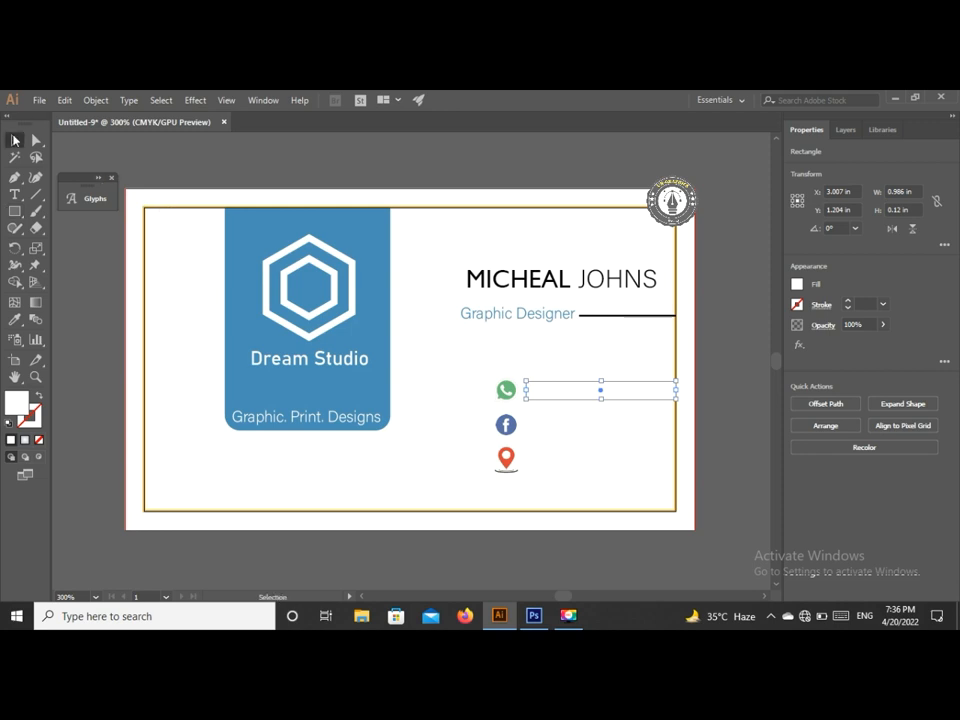
pyautogui.click(797, 285)
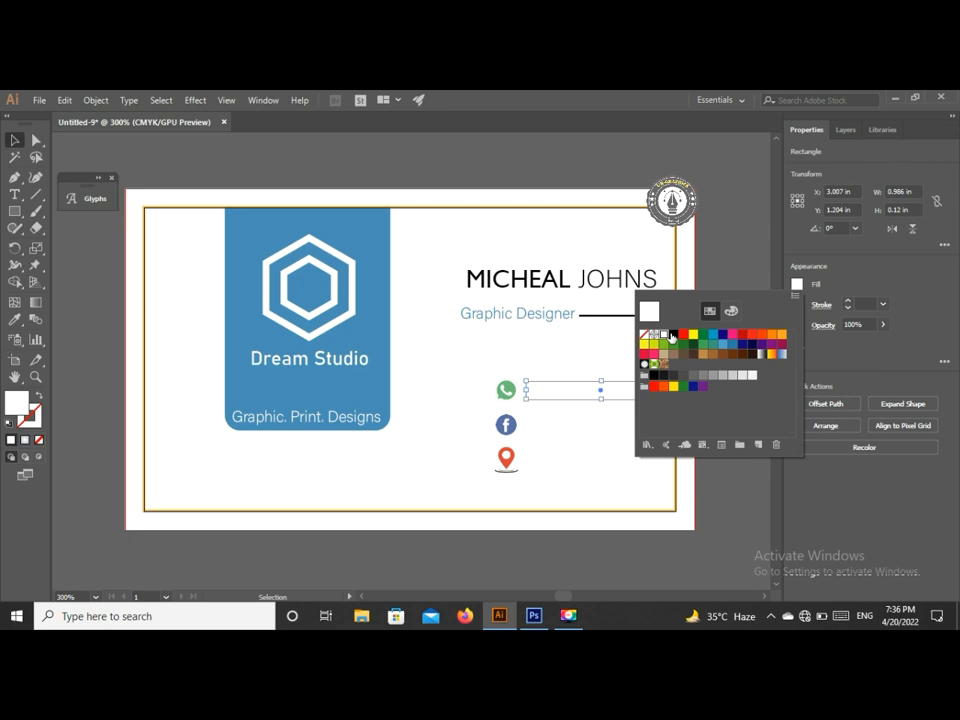
pyautogui.click(711, 335)
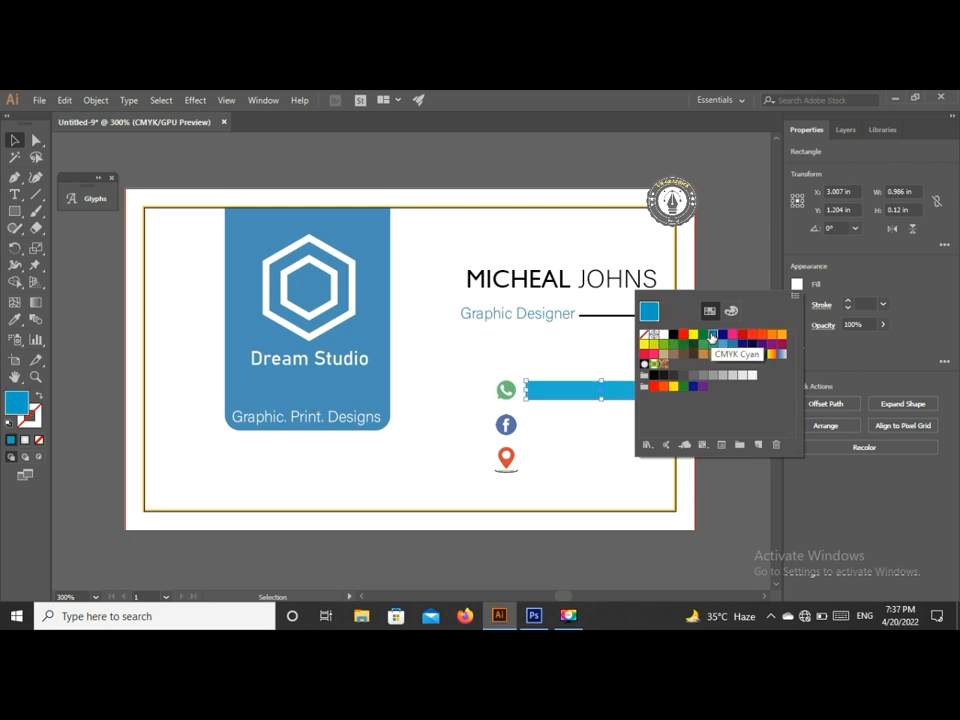
# - Copy the blue bar beside the Facebook and location icons
pyautogui.hotkey('ctrl', 'shift', 'a')
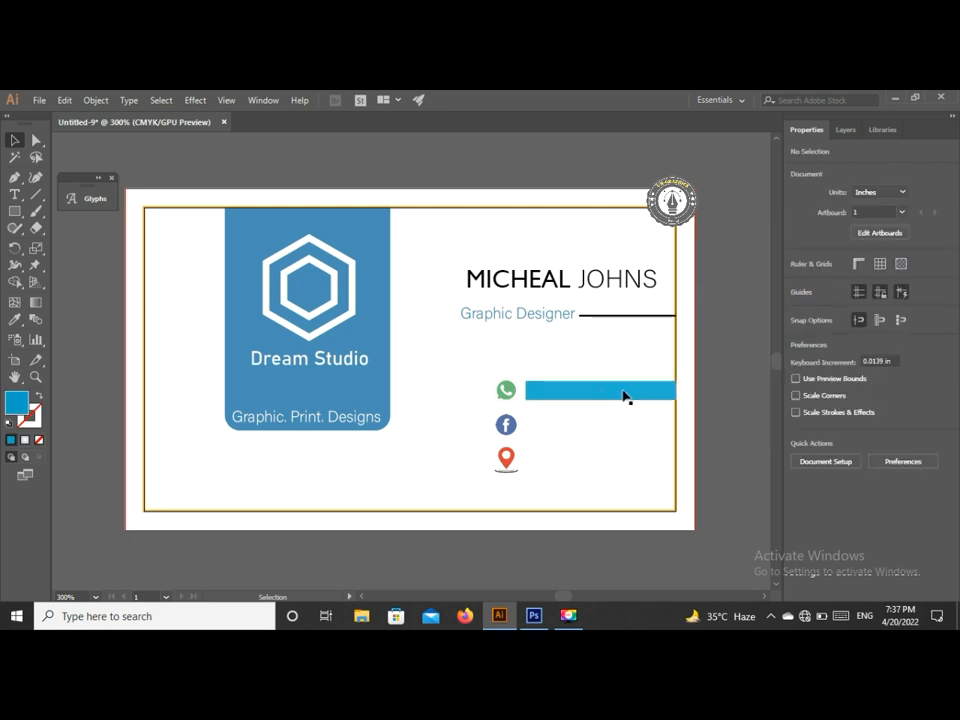
pyautogui.moveTo(622, 399); pyautogui.dragTo(630, 463)
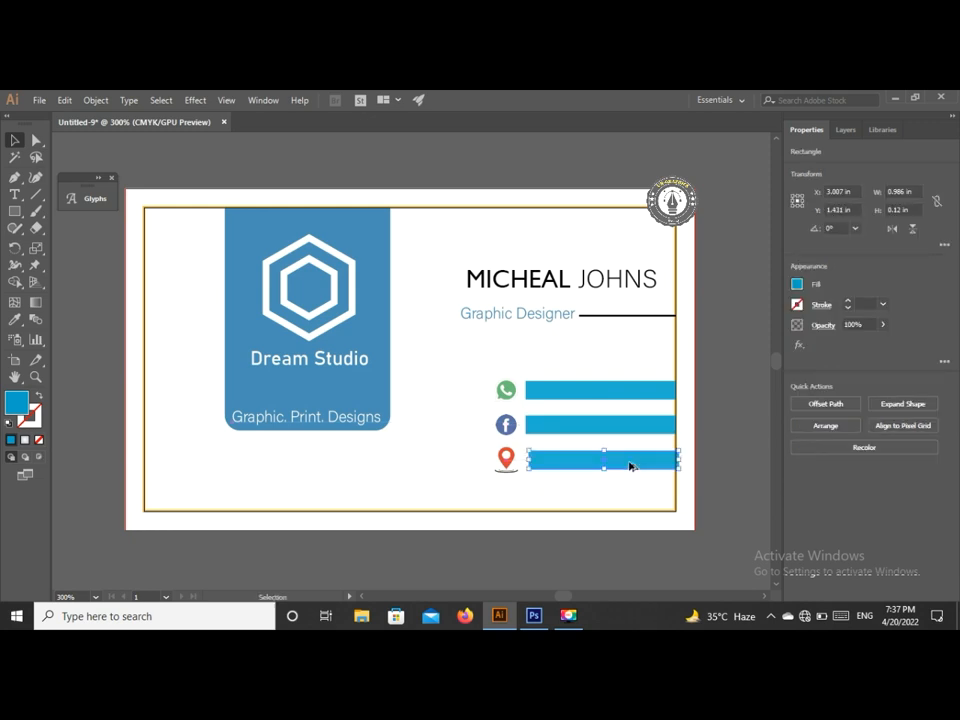
pyautogui.click(739, 416)
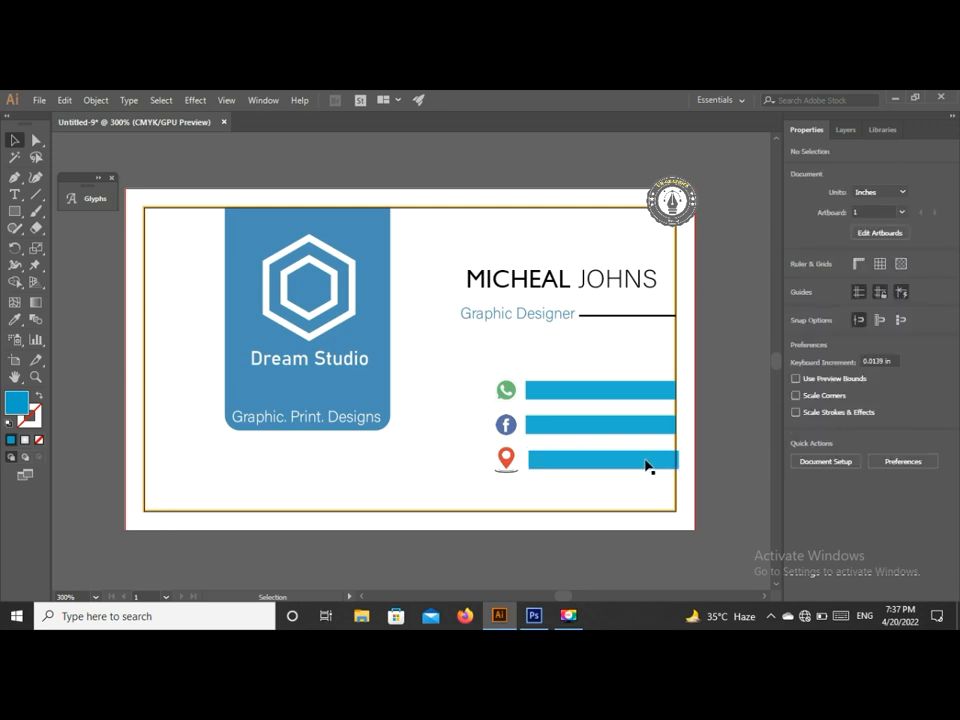
pyautogui.click(653, 466)
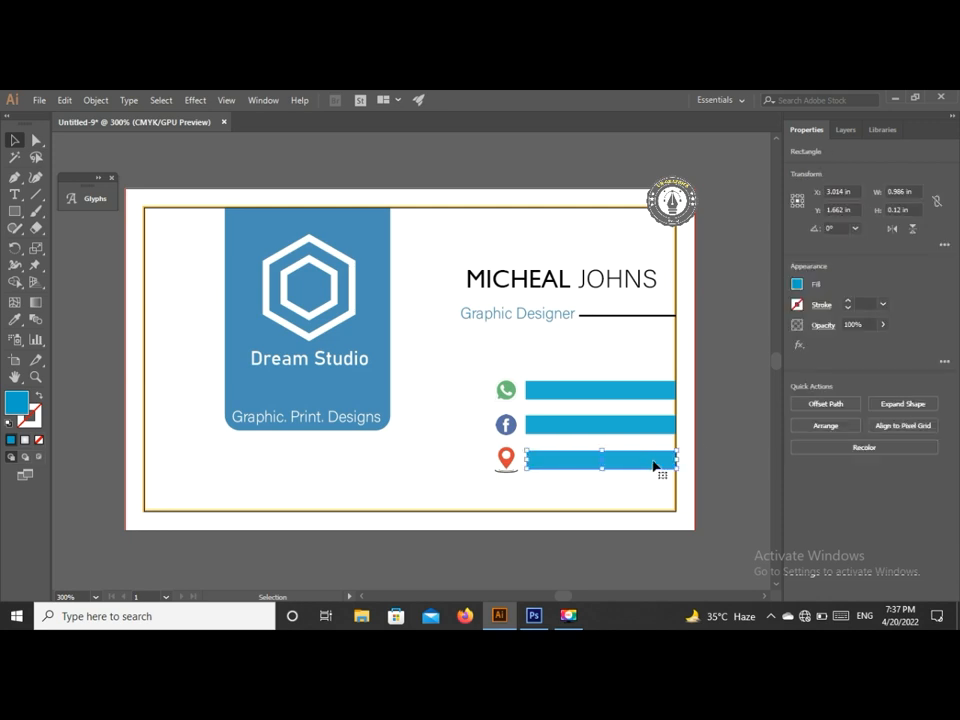
pyautogui.click(708, 454)
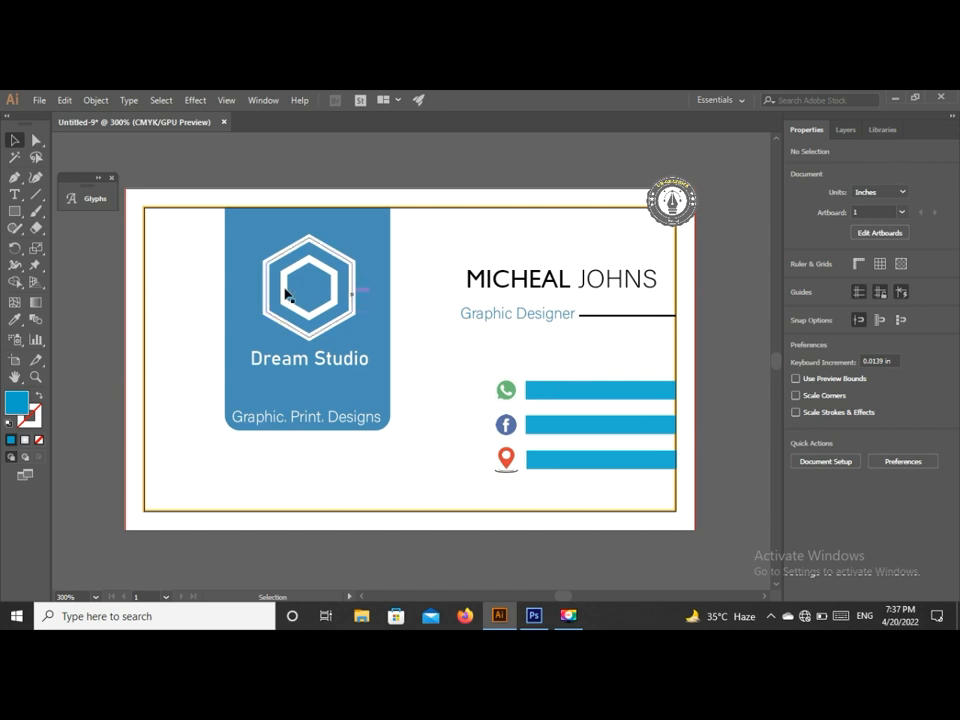
# - Type the phone number as a new text object above the bars, correcting typos
pyautogui.press('t')
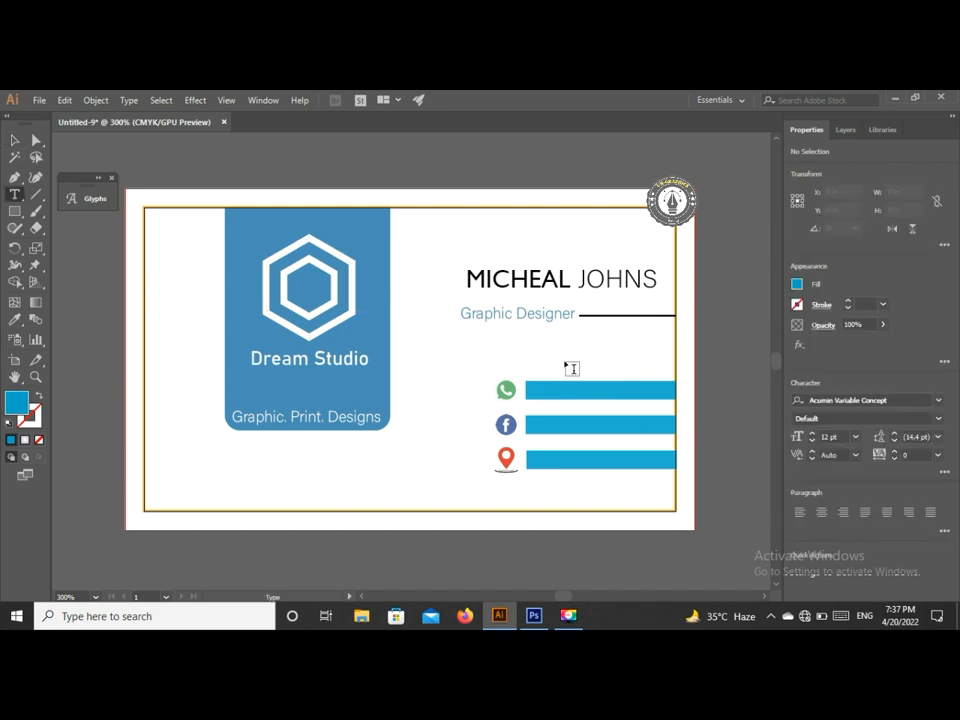
pyautogui.click(560, 360)
pyautogui.press('BackSpace')
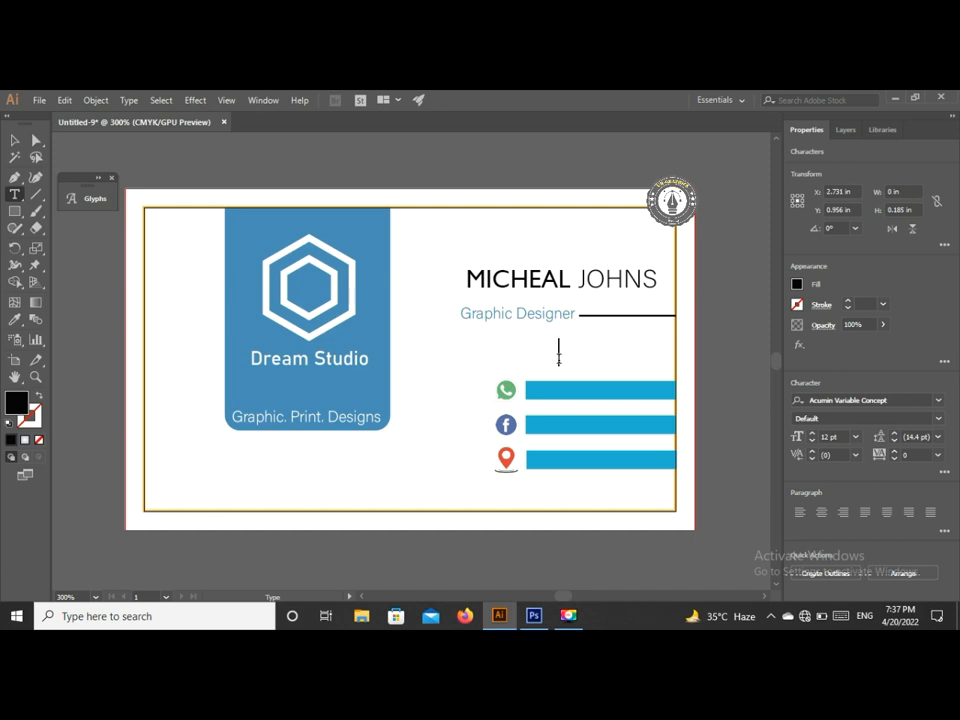
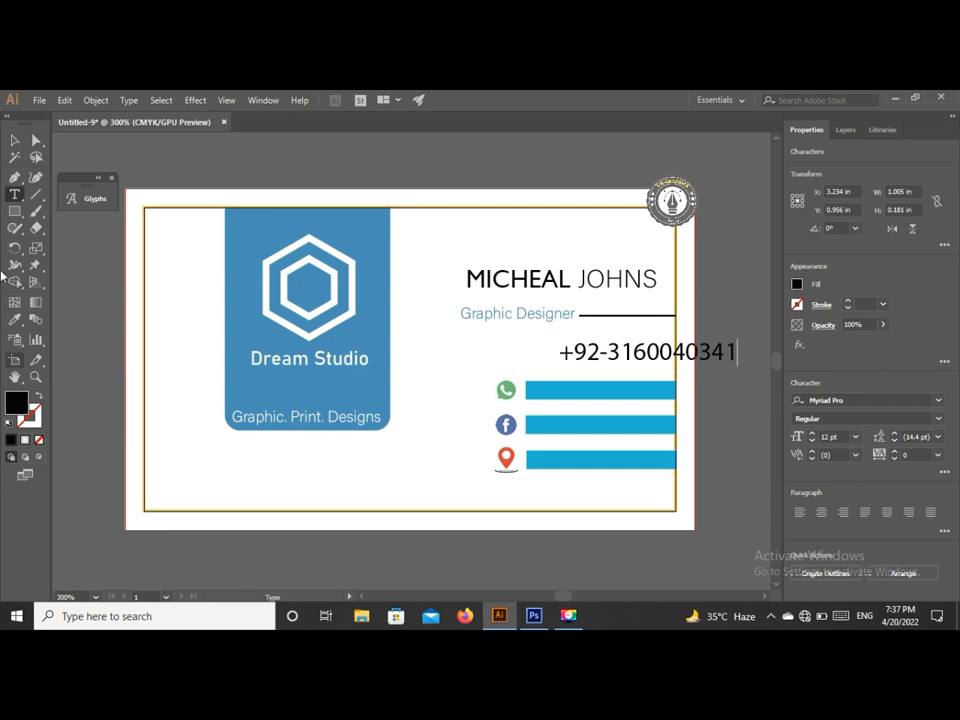
# - Scale the phone number to about 6.88 pt and nudge it onto the top blue bar
pyautogui.click(15, 141)
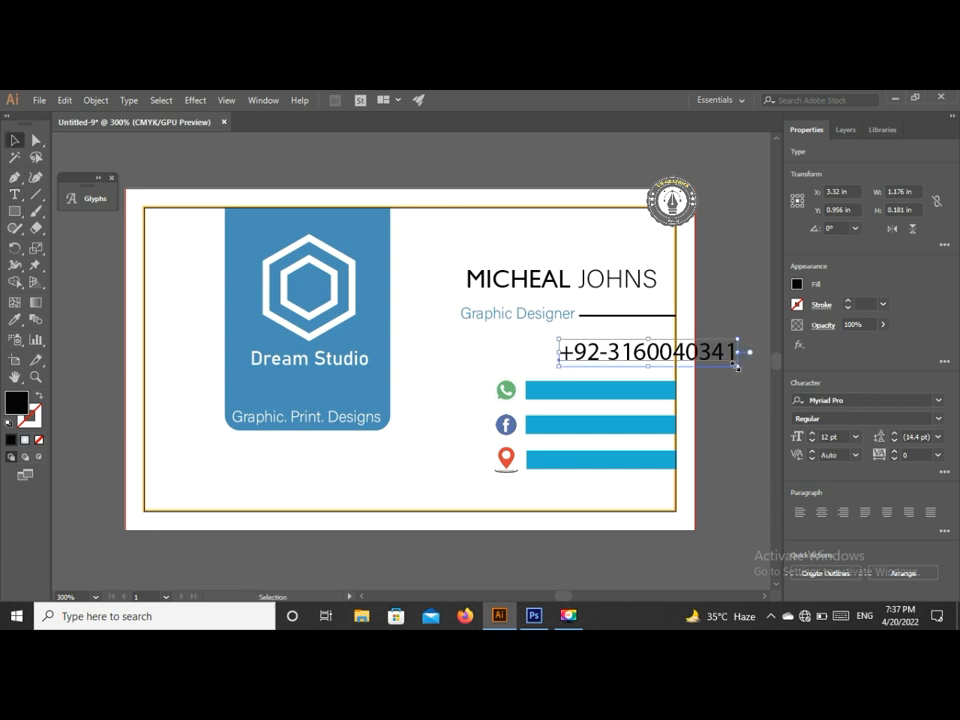
pyautogui.moveTo(738, 367); pyautogui.dragTo(634, 390)
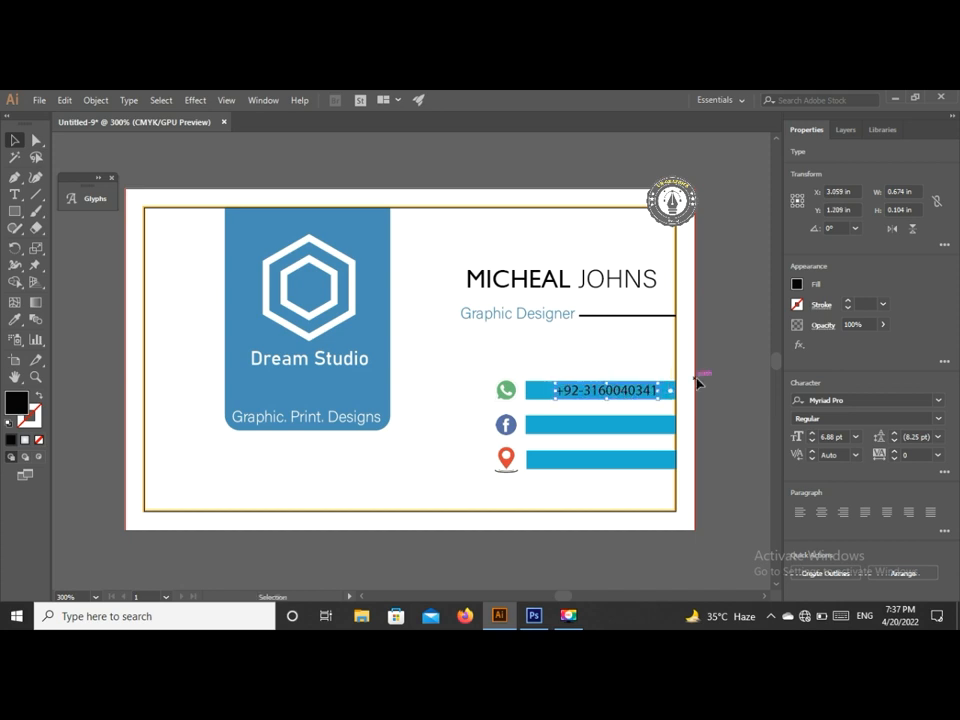
pyautogui.press('Right')
pyautogui.press('Down')
pyautogui.click(700, 391)
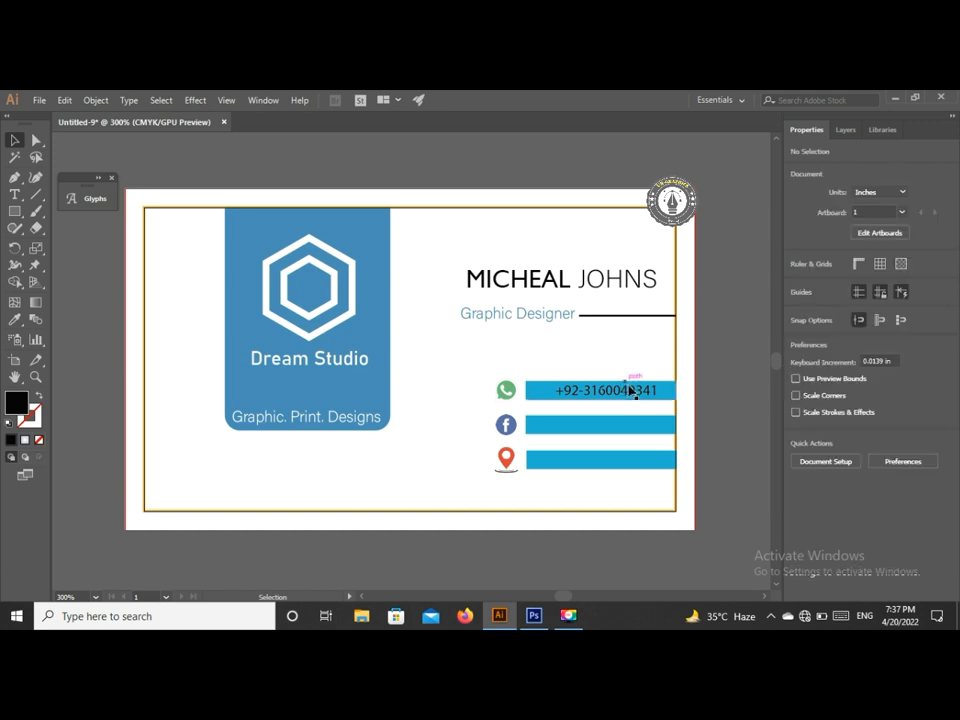
pyautogui.click(14, 194)
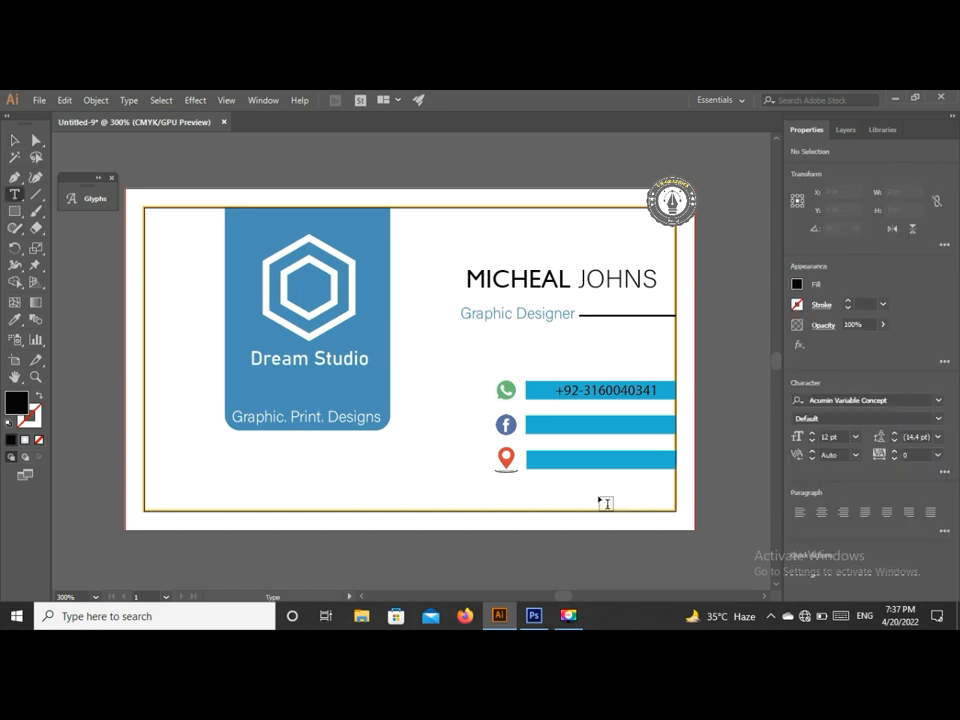
# - Type the social media handle as new text near the Facebook bar
pyautogui.click(553, 420)
pyautogui.press('BackSpace')
pyautogui.press('BackSpace')
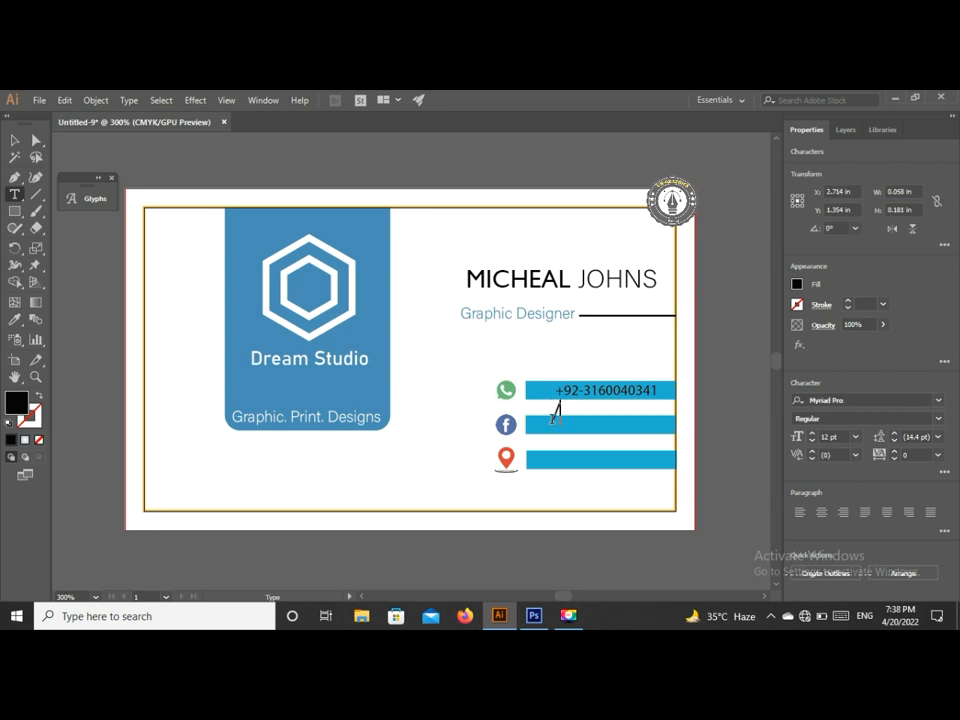
pyautogui.write('UN-Graphics')
# - Resize the handle to about 7.87 pt and place it on the Facebook bar
pyautogui.click(15, 140)
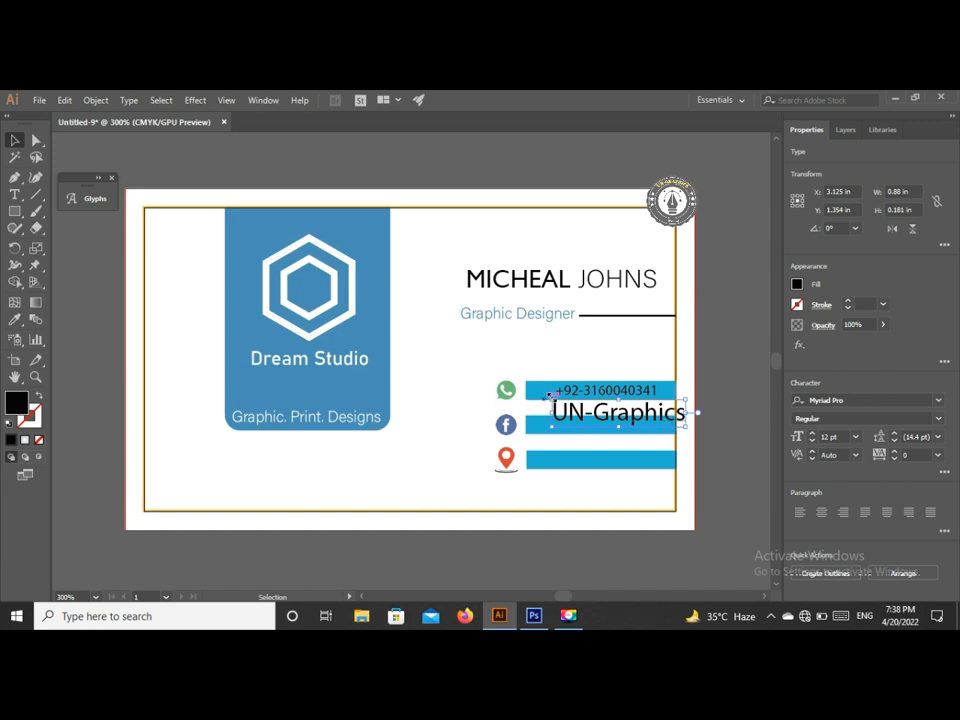
pyautogui.moveTo(551, 398); pyautogui.dragTo(585, 408)
pyautogui.moveTo(655, 416); pyautogui.dragTo(624, 426)
pyautogui.moveTo(555, 418); pyautogui.dragTo(591, 430)
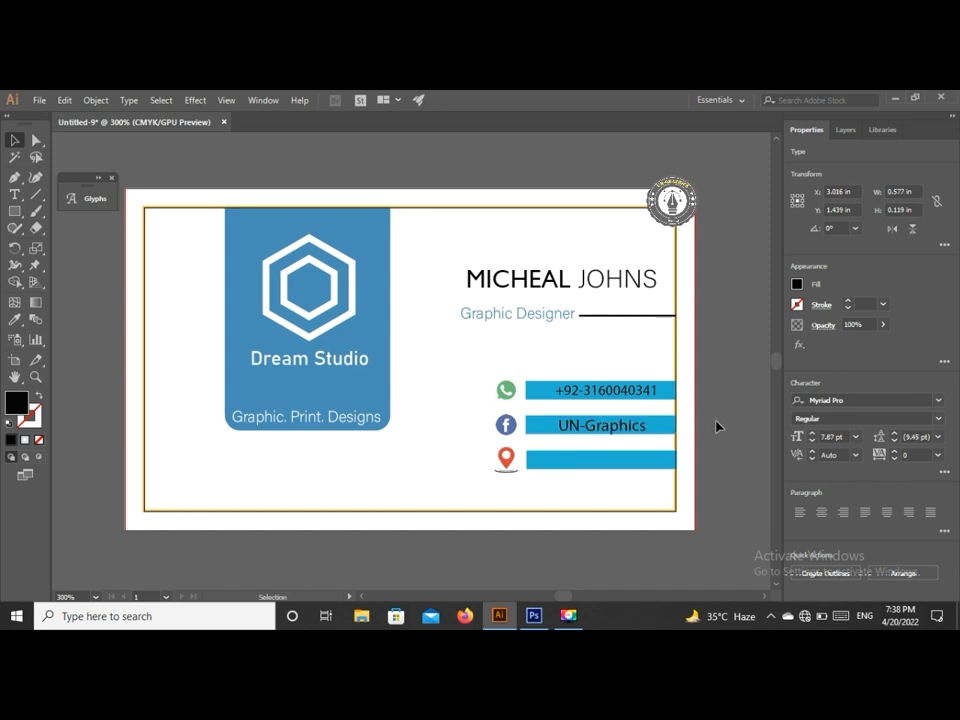
pyautogui.click(715, 426)
pyautogui.click(15, 194)
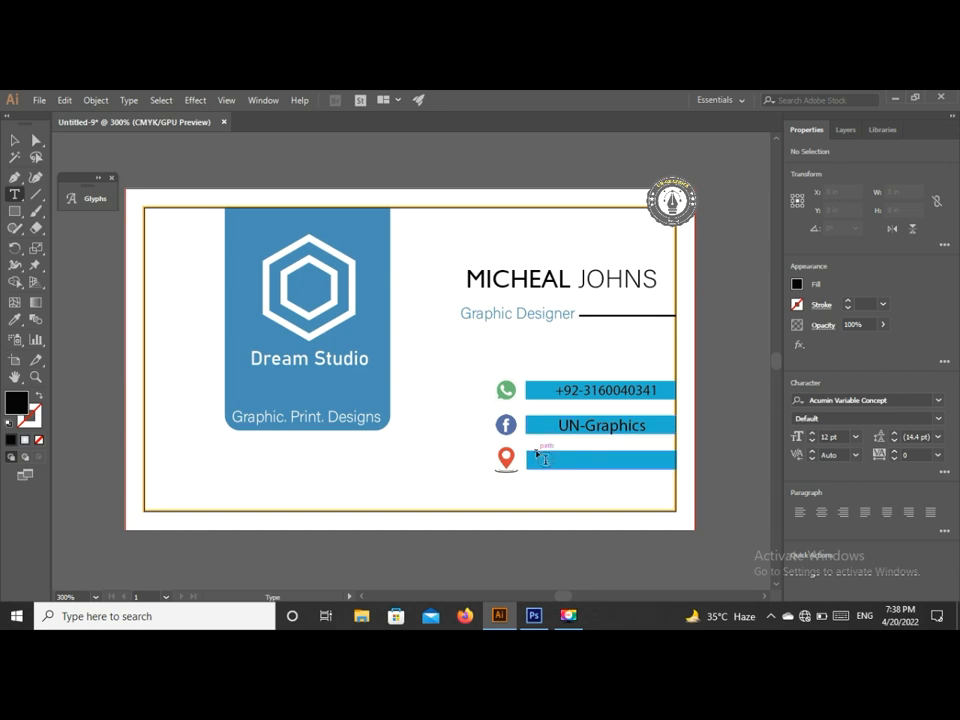
# - Type the address 'Bahria Town Lahore' as a new text object beside the location pin
pyautogui.click(532, 477)
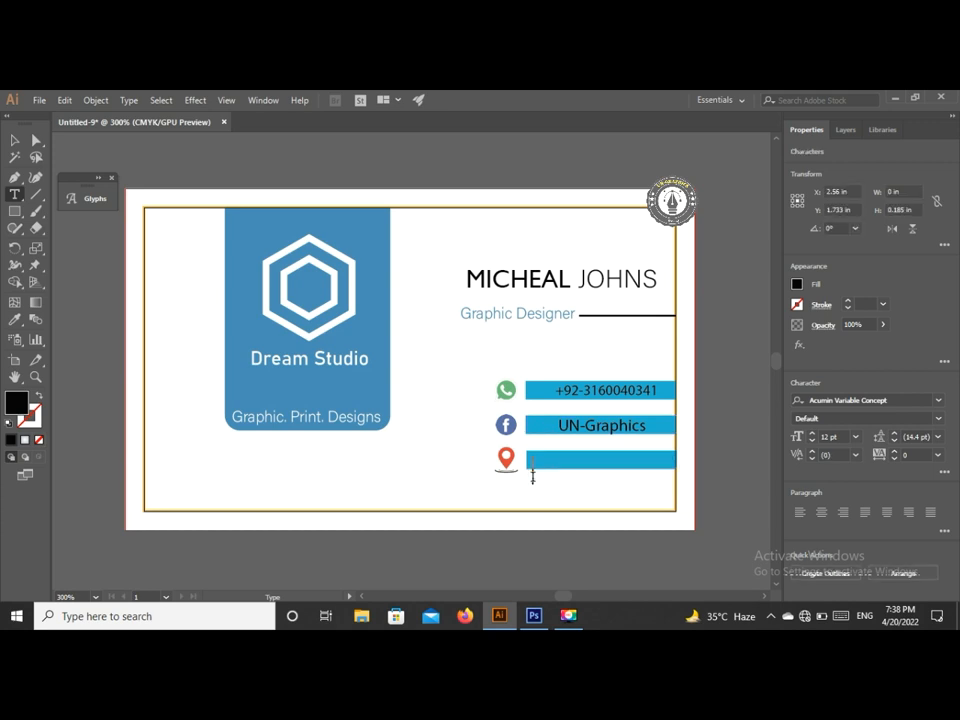
pyautogui.write('Bahr')
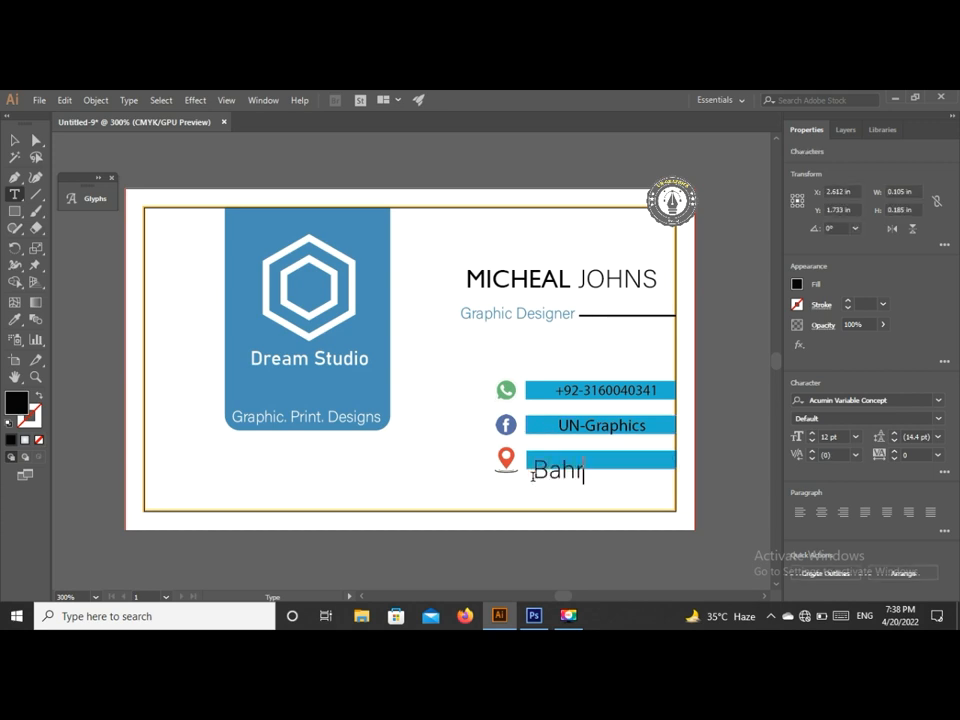
pyautogui.write('ia Town Lahore')
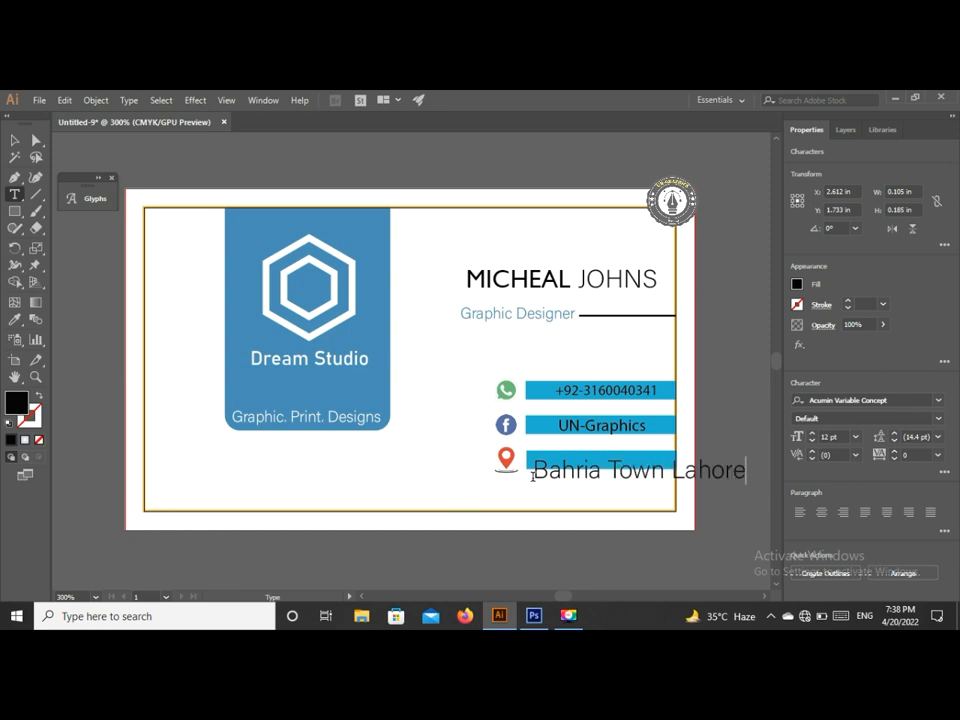
pyautogui.click(15, 140)
# - Scale the address text to 7.45 pt and nudge it onto the bottom blue bar
pyautogui.moveTo(748, 486); pyautogui.dragTo(630, 465)
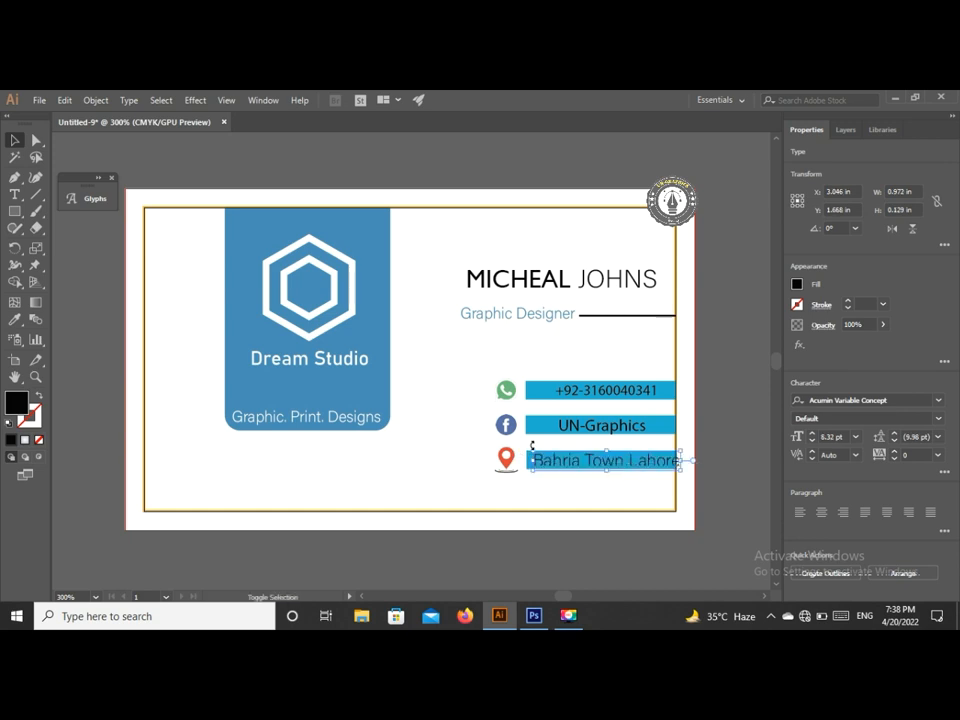
pyautogui.moveTo(530, 449); pyautogui.dragTo(591, 463)
pyautogui.press('Up')
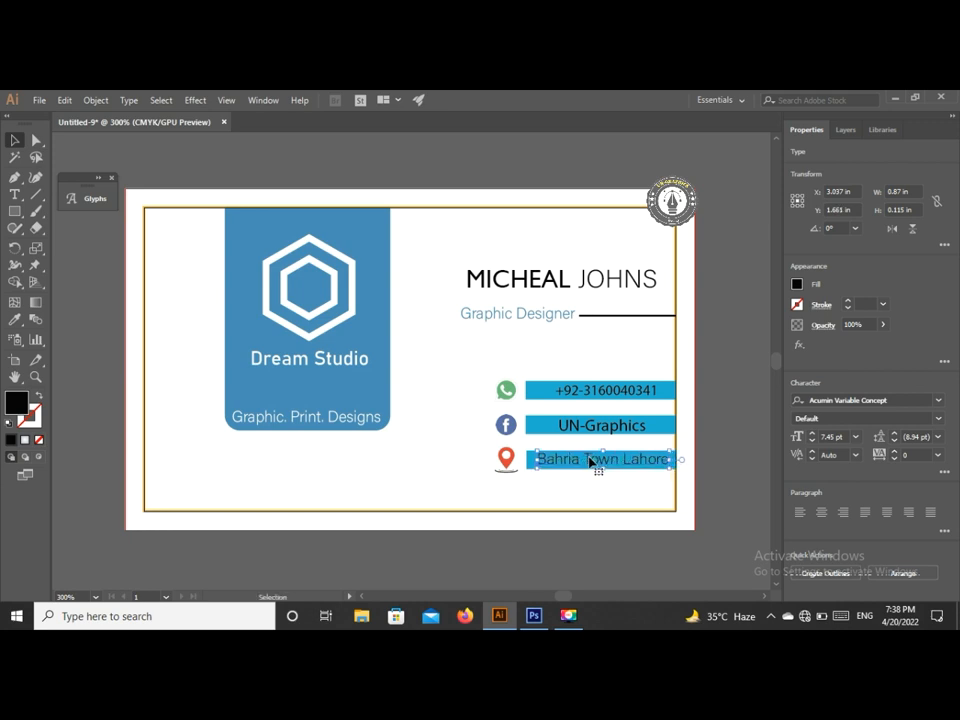
pyautogui.press('Down')
pyautogui.press('Right')
pyautogui.click(737, 441)
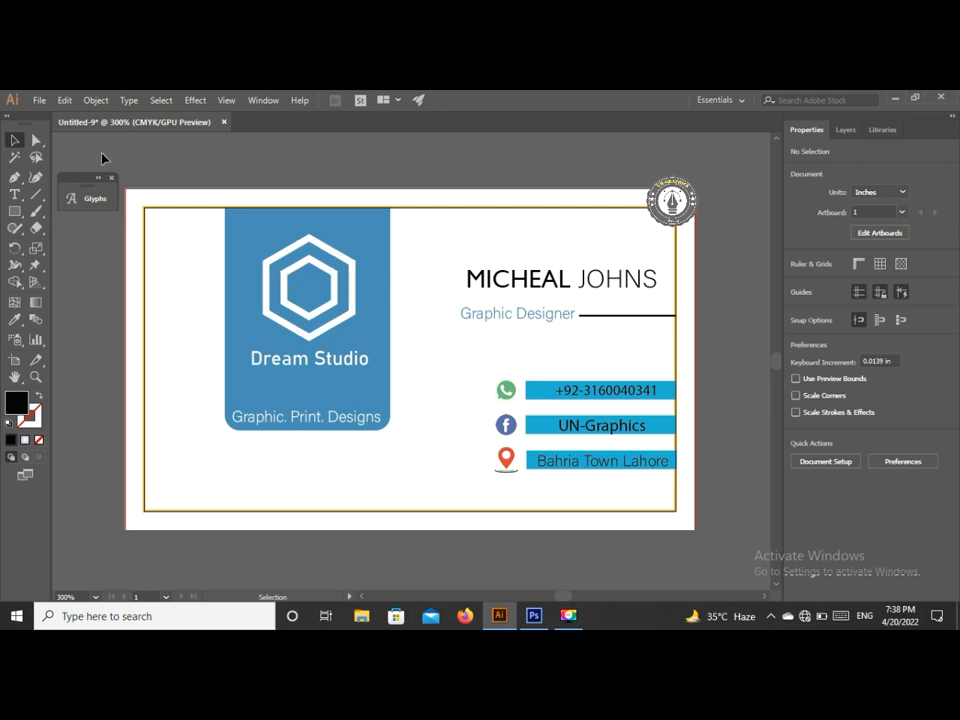
# - Unlock all objects, group every card element, and view the card in Full Screen Mode
pyautogui.click(96, 100)
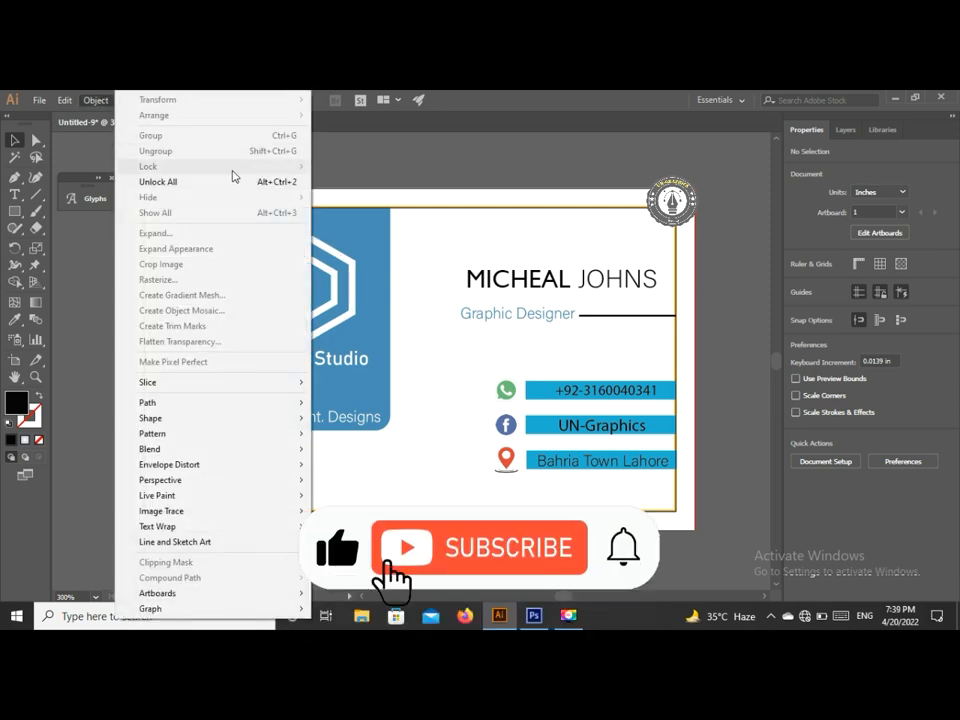
pyautogui.click(230, 182)
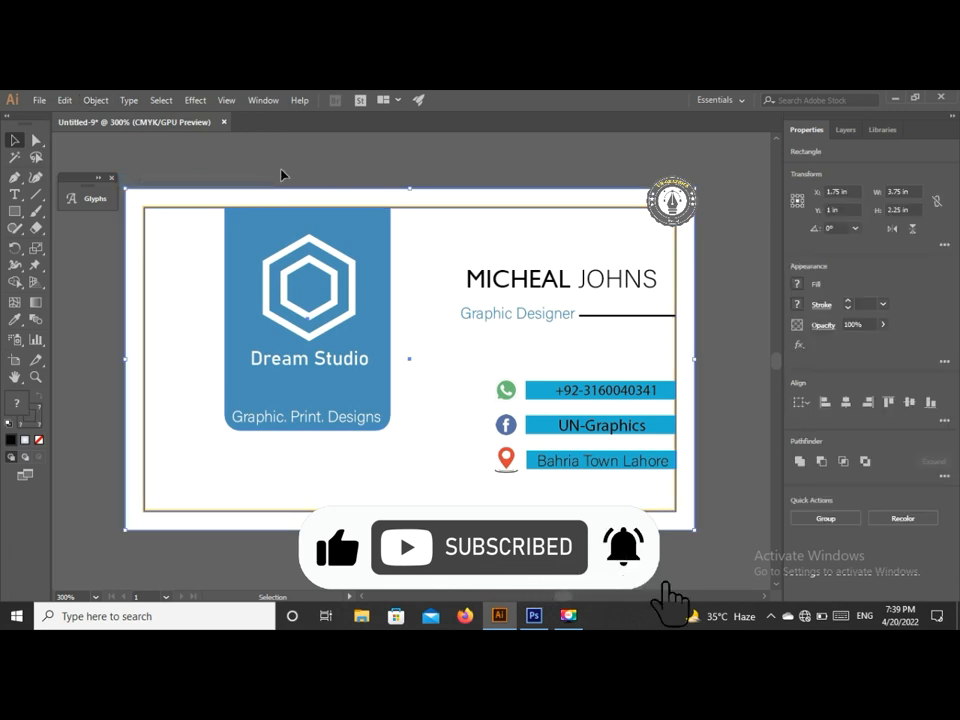
pyautogui.click(281, 175)
pyautogui.hotkey('ctrl', 'a')
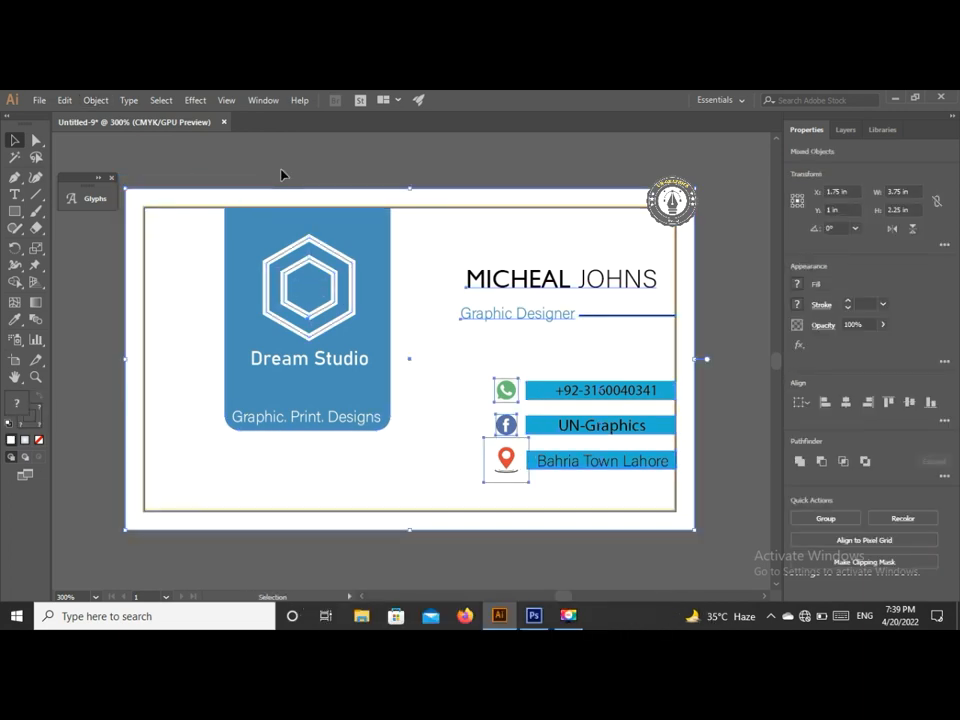
pyautogui.hotkey('ctrl', 'g')
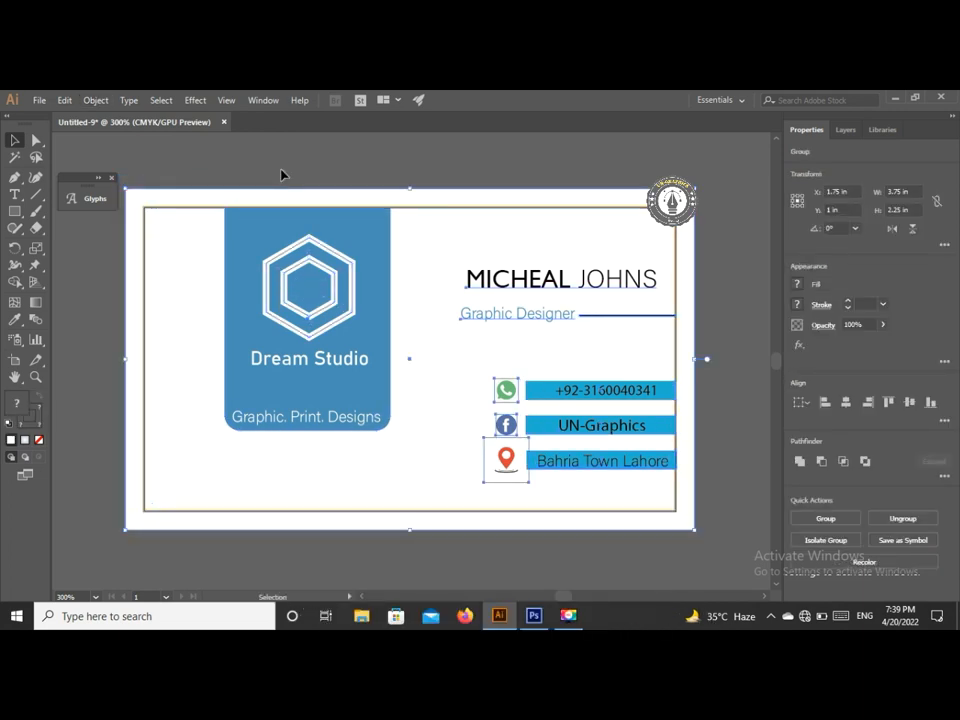
pyautogui.click(224, 157)
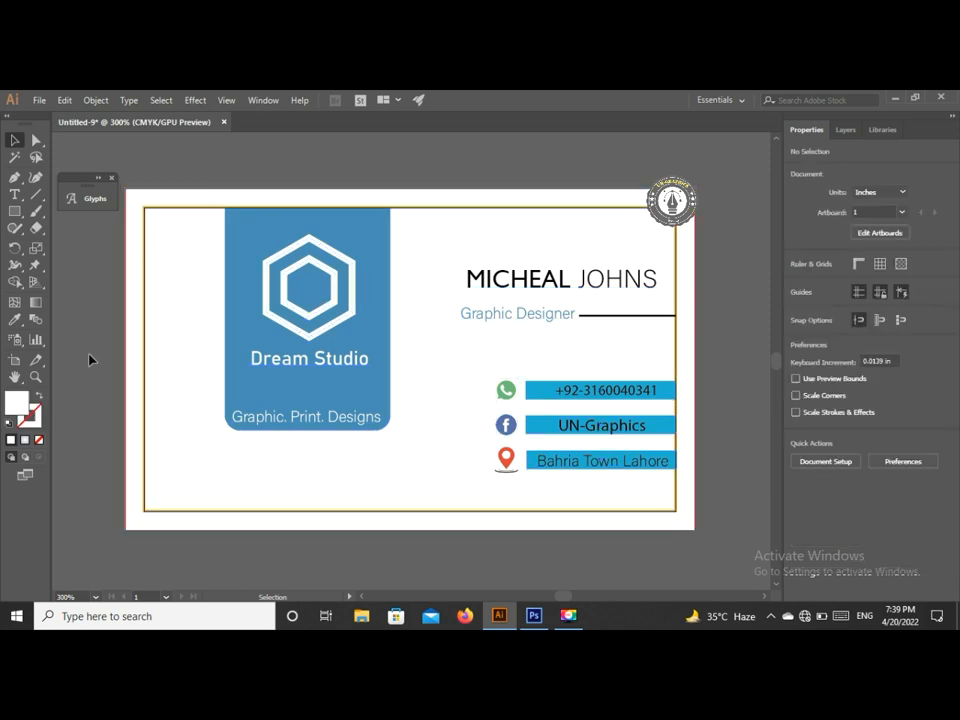
pyautogui.click(24, 477)
pyautogui.click(97, 508)
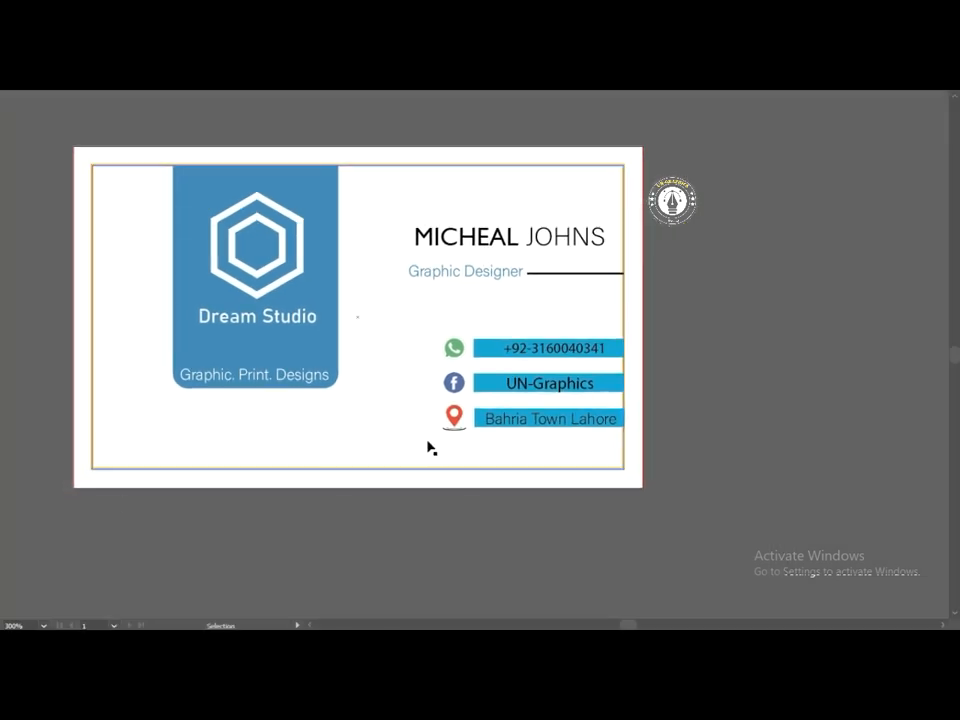